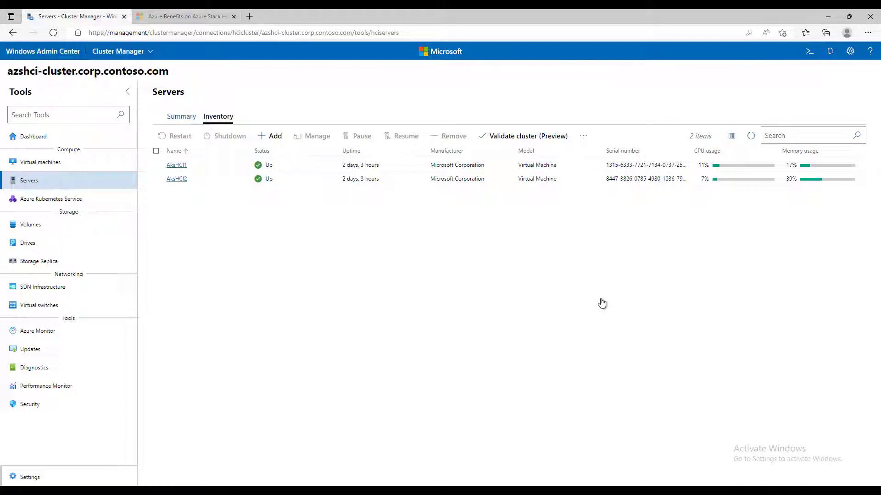
# - Check the three healthy volumes in the Volumes Inventory, then go back to All connections
pyautogui.click(30, 225)
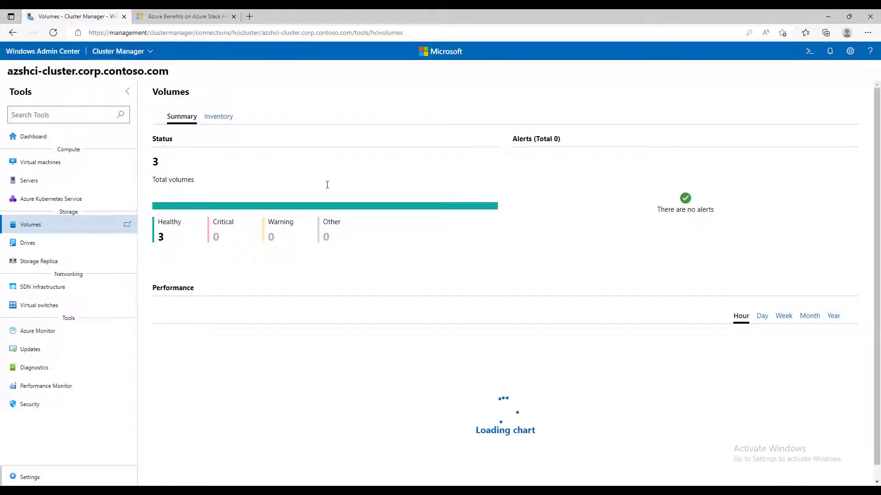
pyautogui.click(223, 120)
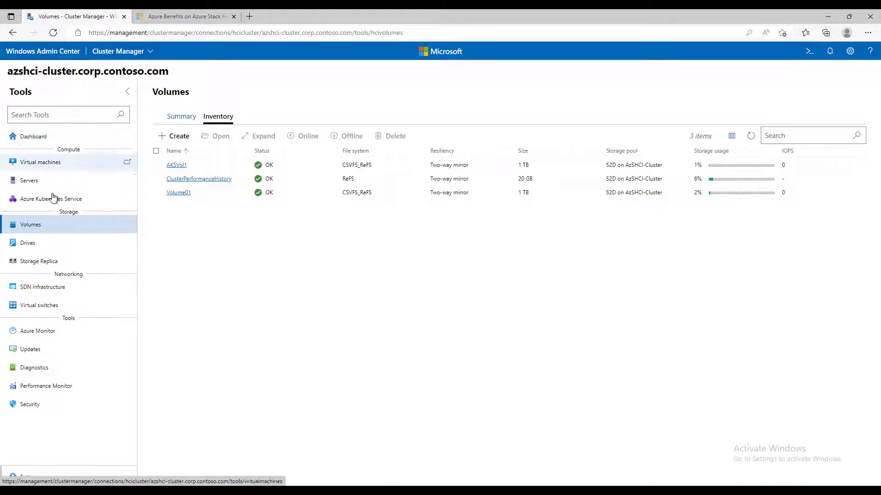
pyautogui.click(54, 52)
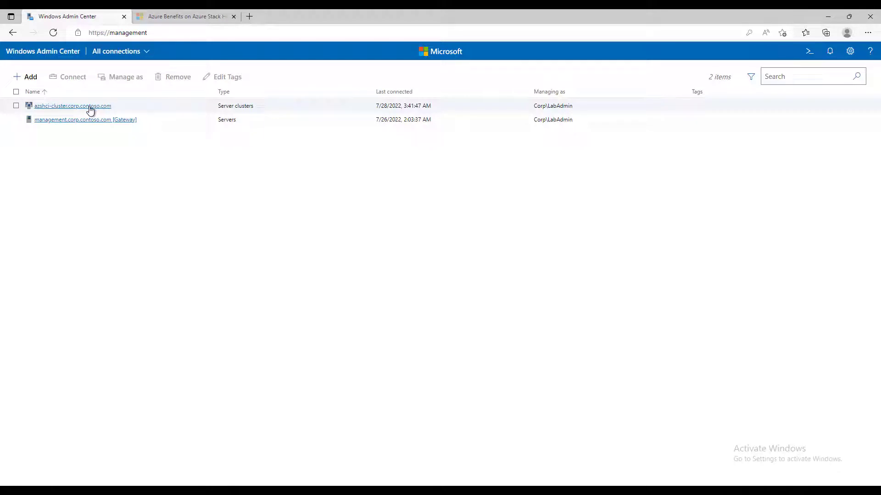
# - Connect to azshci-cluster.corp.contoso.com and bring up its Azure Kubernetes Service tool
pyautogui.click(90, 106)
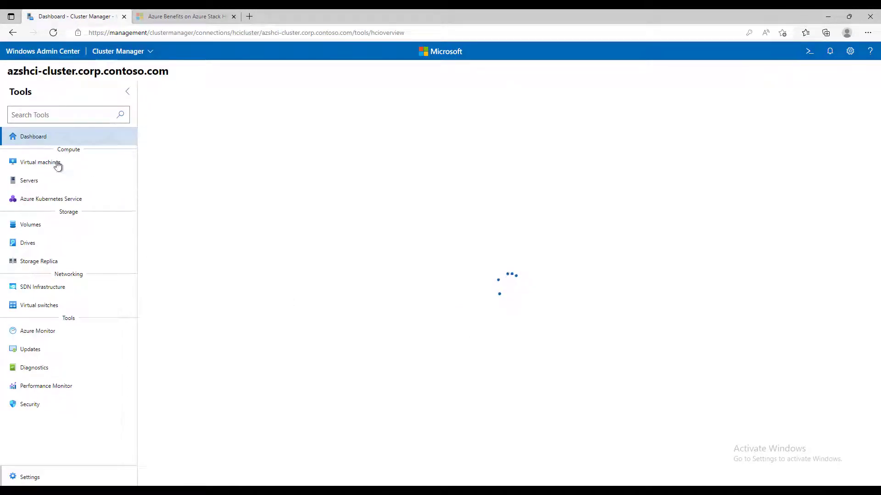
pyautogui.click(67, 201)
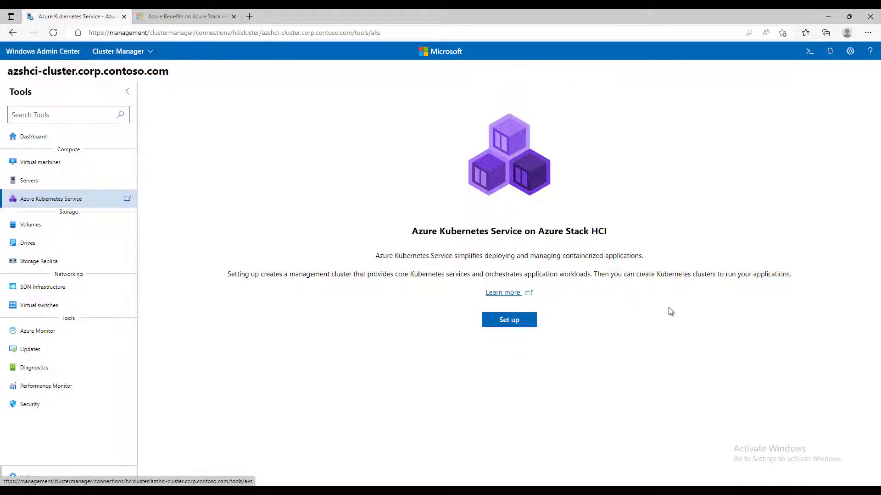
# - Start the AKS setup and review prerequisites, including the 30 GB memory and Azure registration requirements
pyautogui.click(509, 325)
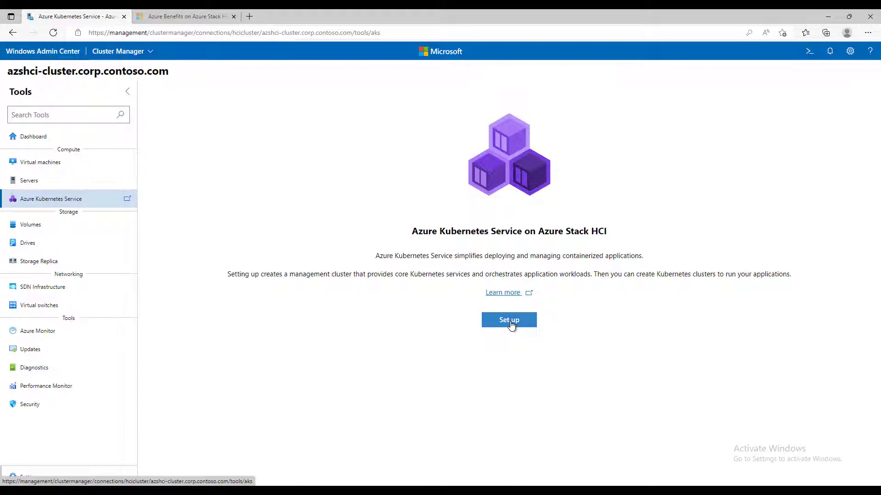
pyautogui.click(511, 325)
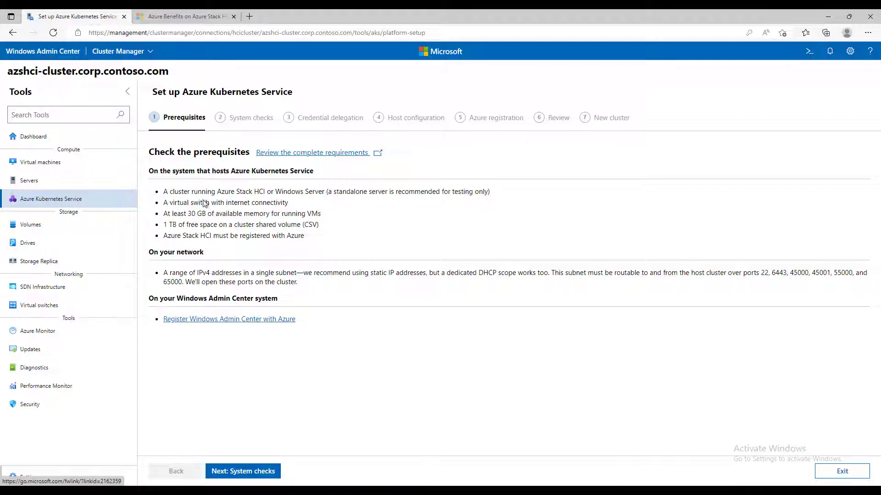
pyautogui.moveTo(163, 191); pyautogui.dragTo(319, 238)
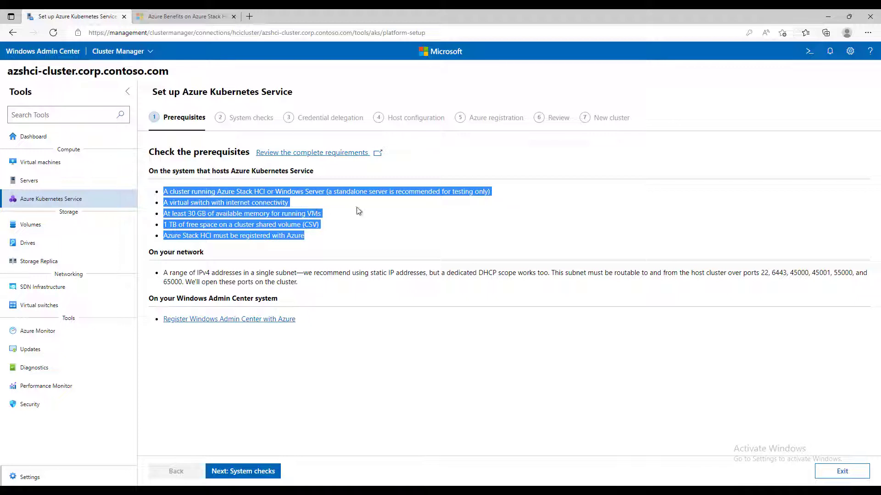
pyautogui.click(197, 217)
pyautogui.moveTo(176, 215); pyautogui.dragTo(306, 214)
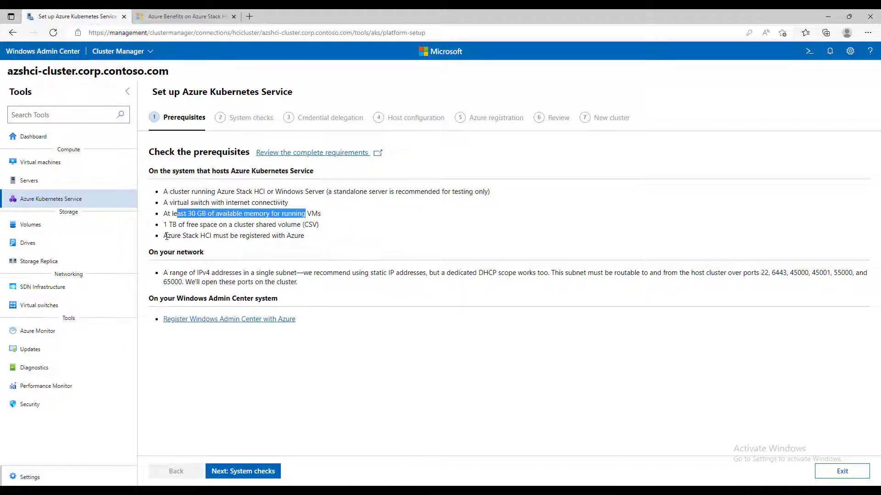
pyautogui.moveTo(168, 235); pyautogui.dragTo(316, 238)
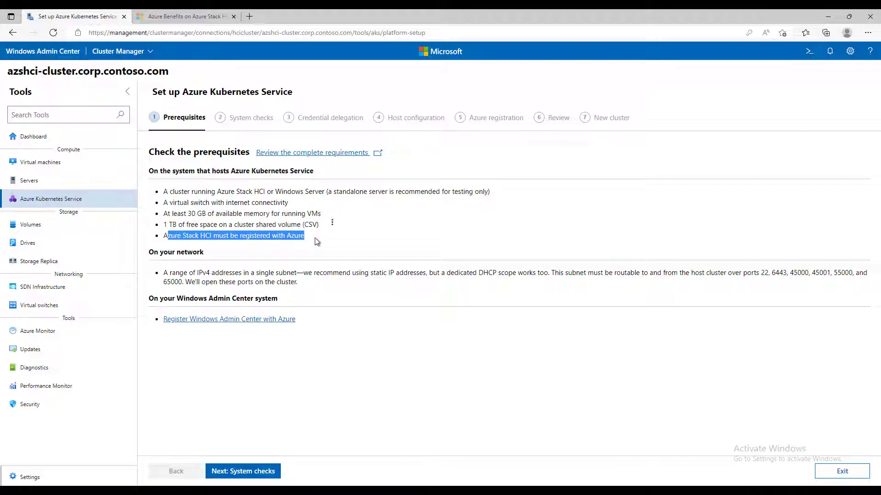
# - Confirm the cluster's Azure connection on the Dashboard, then restart the AKS setup wizard
pyautogui.click(32, 139)
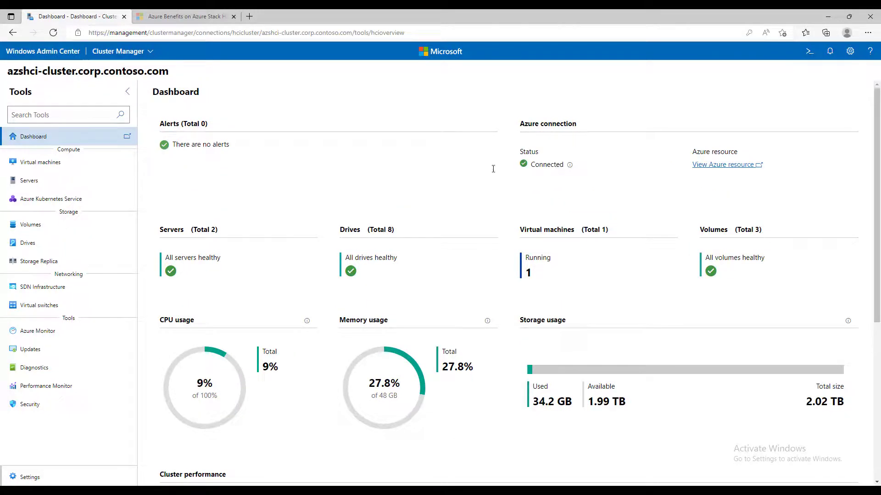
pyautogui.click(65, 200)
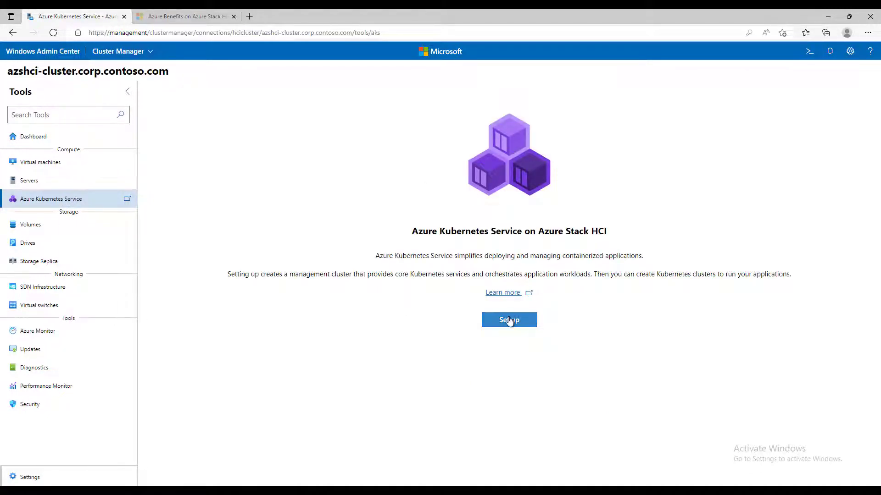
pyautogui.click(509, 320)
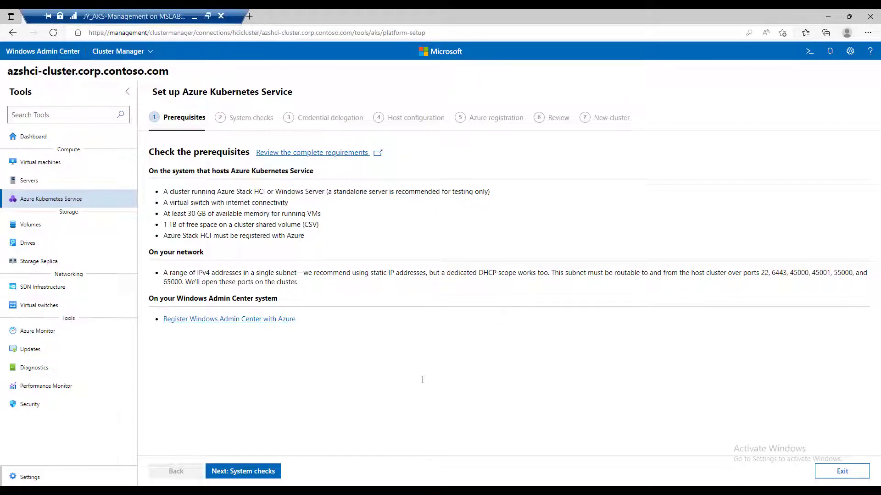
# - Advance to System checks and fill the administrator password from the browser's saved credentials
pyautogui.click(261, 477)
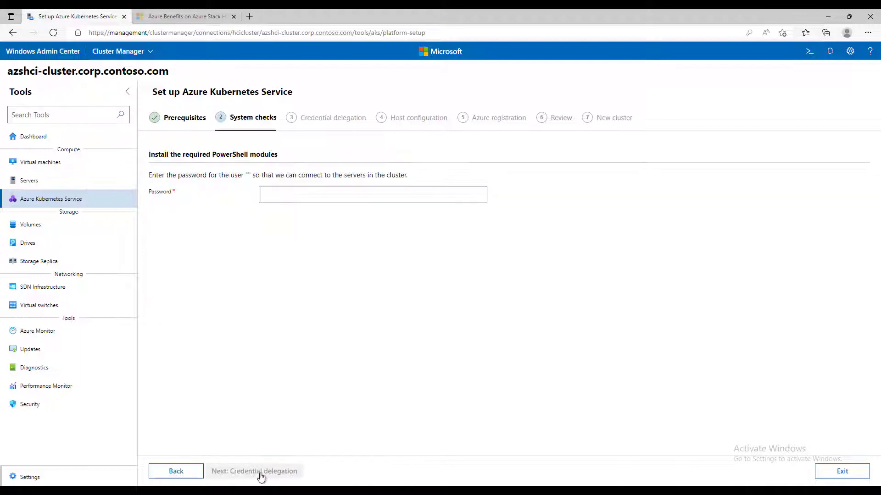
pyautogui.click(290, 193)
pyautogui.click(284, 228)
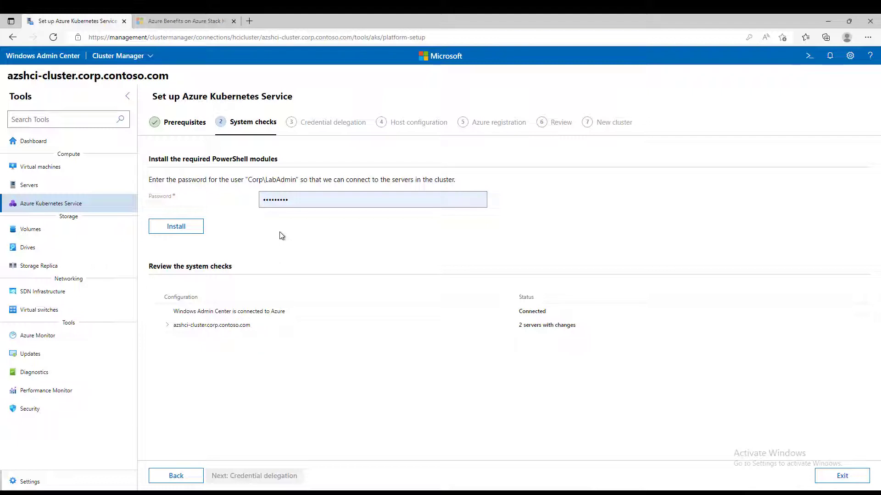
# - Install the required PowerShell modules and review the cluster and AKSVol1 shared volume checks
pyautogui.click(184, 228)
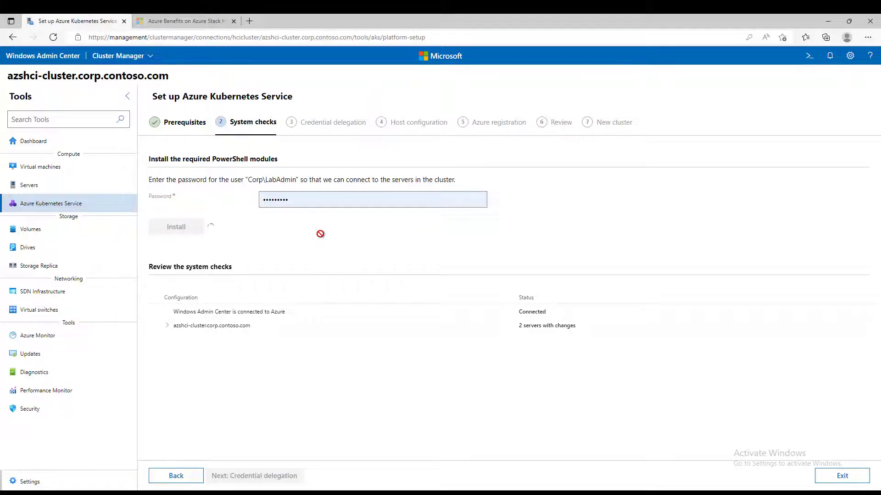
pyautogui.click(167, 326)
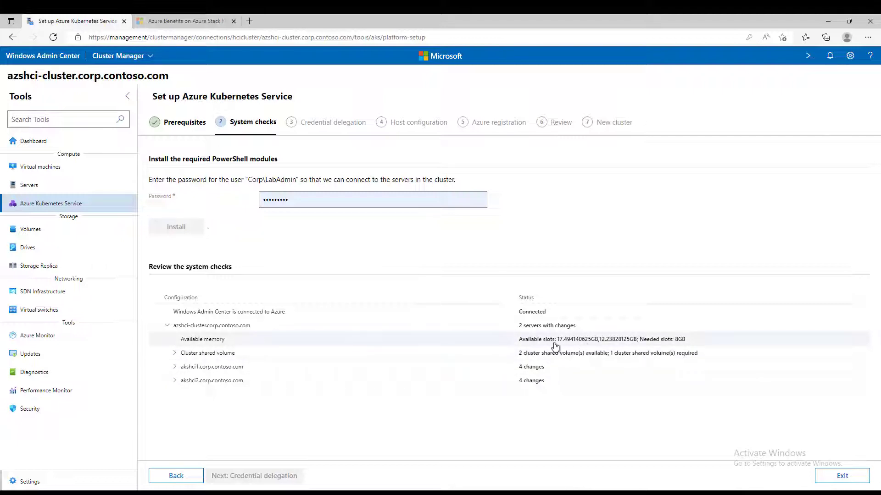
pyautogui.click(175, 353)
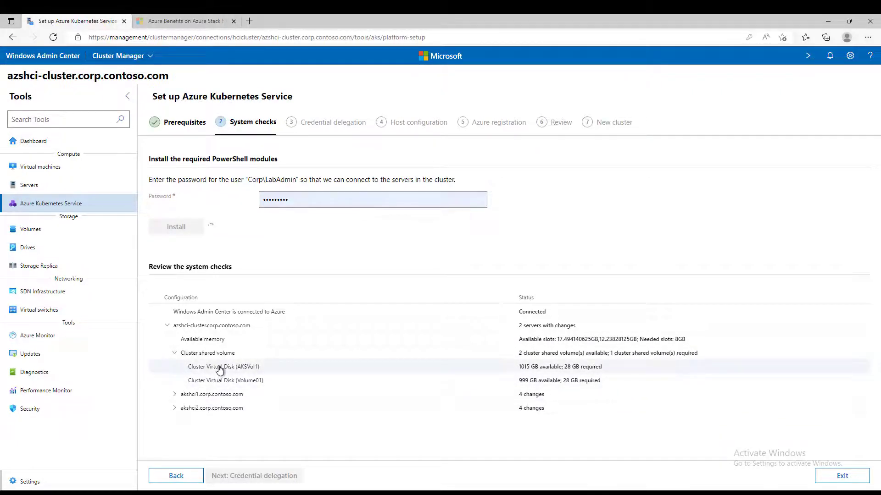
# - Review both hosts' checks: memory, Hyper-V roles and features, and firewall rules
pyautogui.click(230, 395)
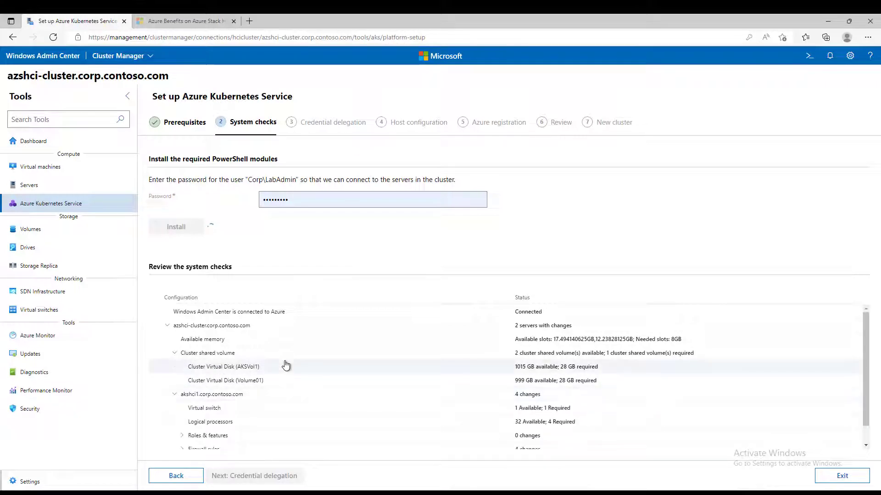
pyautogui.scroll(-1, 286, 365)
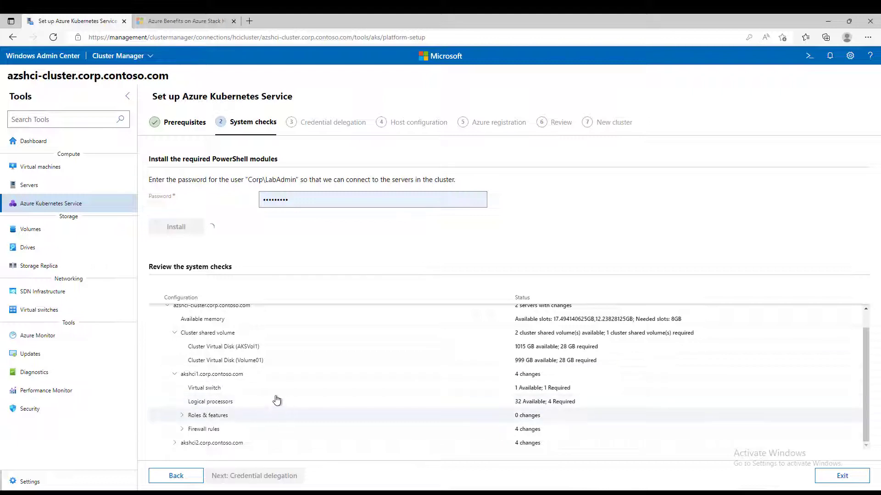
pyautogui.click(183, 419)
pyautogui.scroll(-1, 297, 403)
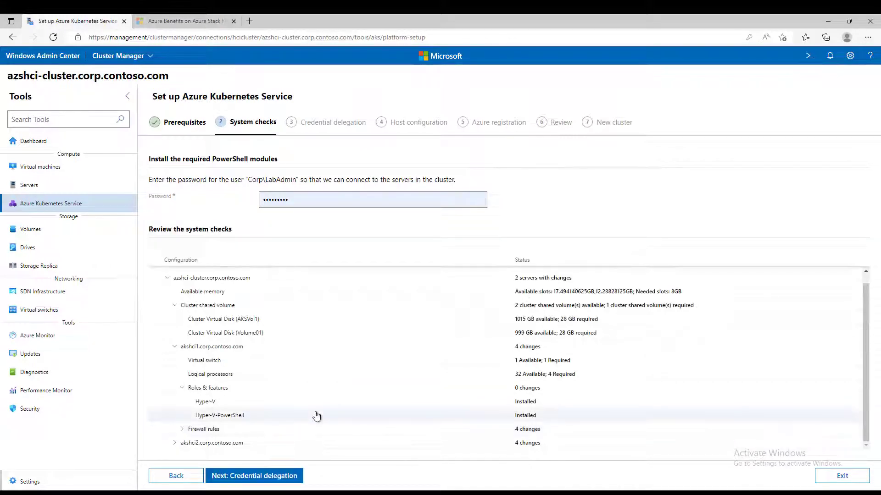
pyautogui.click(184, 432)
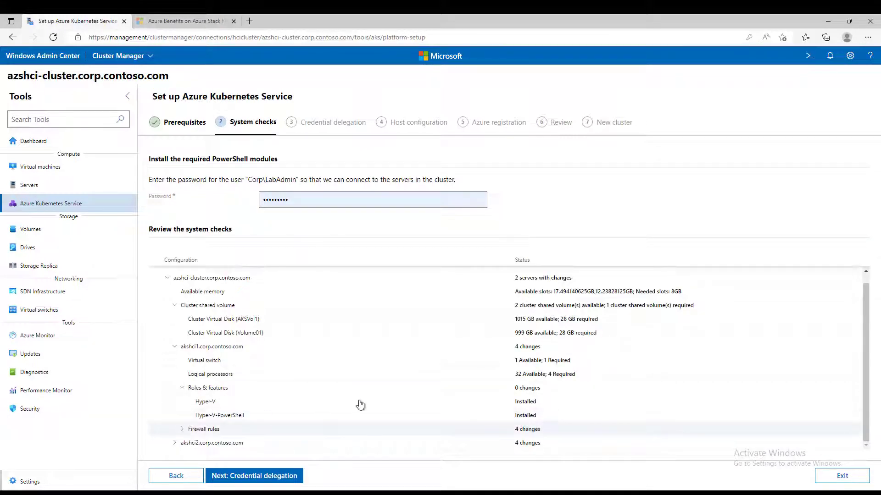
pyautogui.scroll(-1, 464, 392)
pyautogui.scroll(-1, 464, 392)
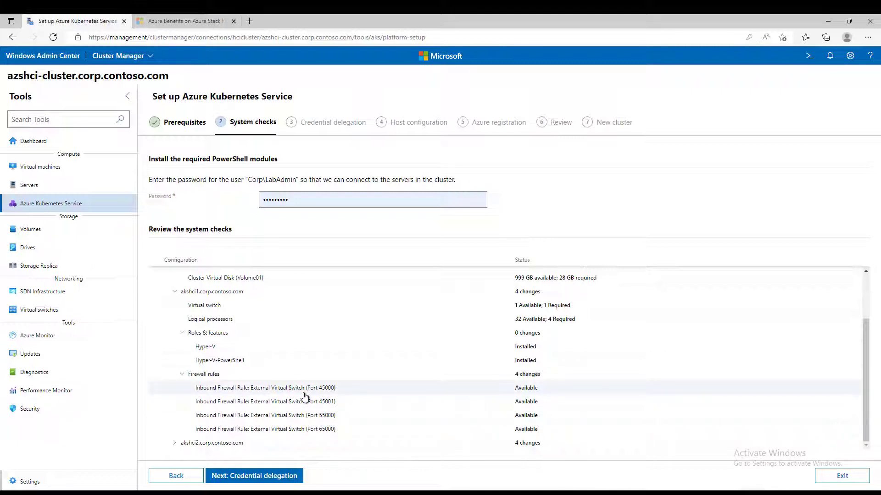
pyautogui.click(176, 443)
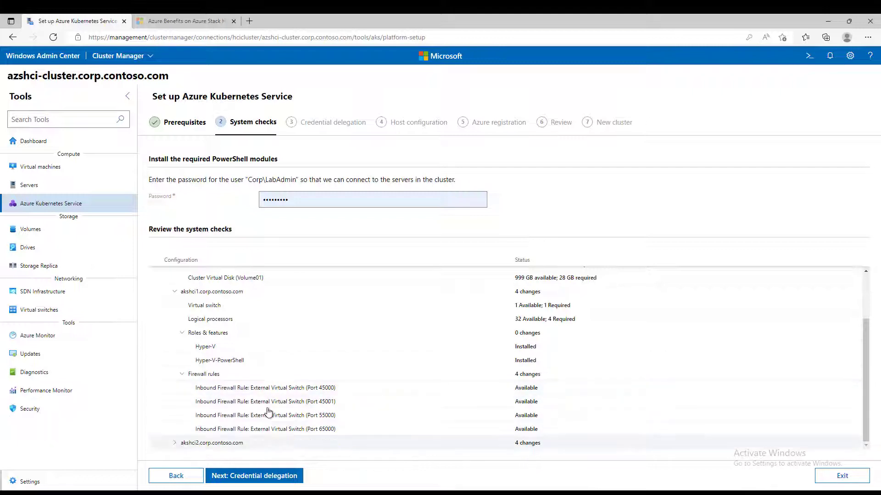
pyautogui.scroll(-1, 330, 395)
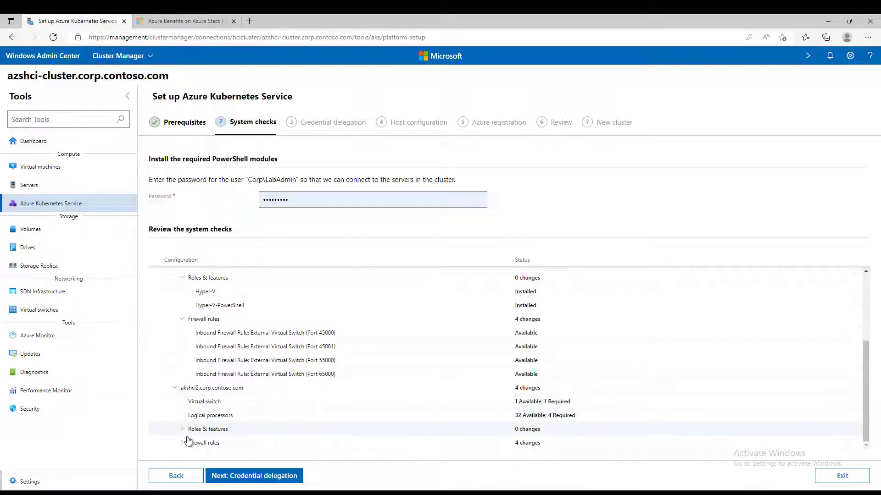
pyautogui.scroll(3, 259, 317)
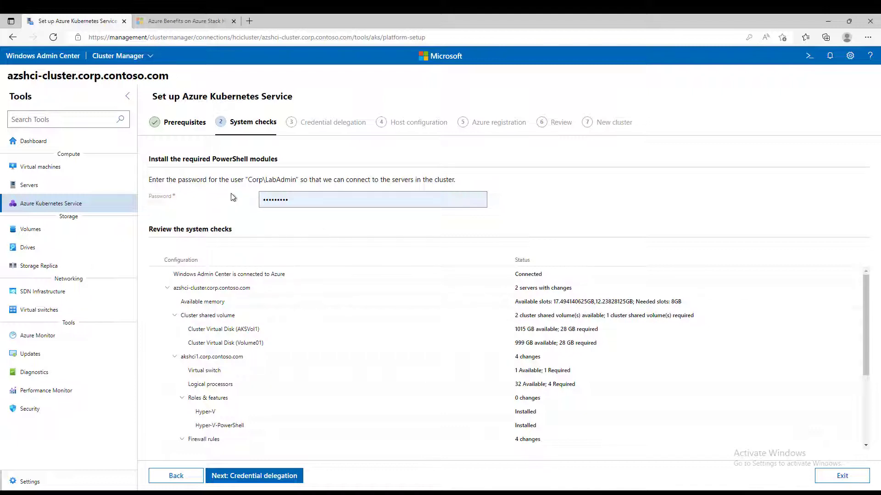
# - Enable CredSSP at Credential delegation and proceed to Host configuration
pyautogui.click(290, 481)
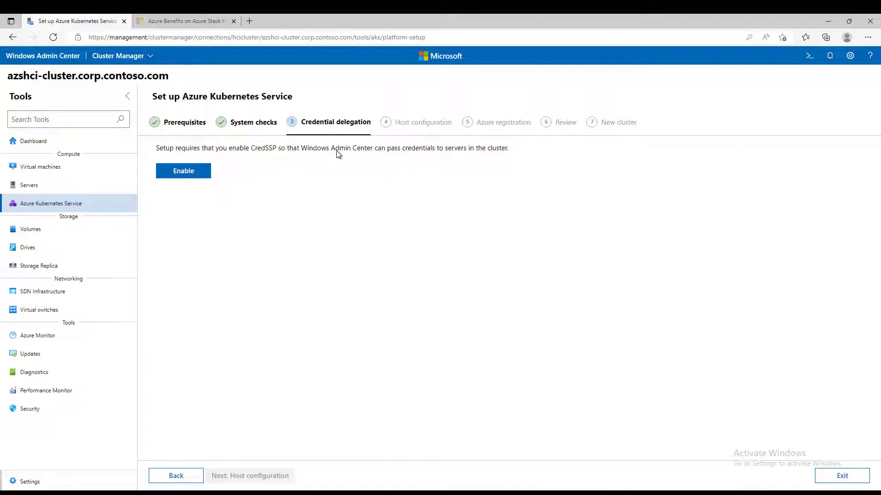
pyautogui.click(184, 171)
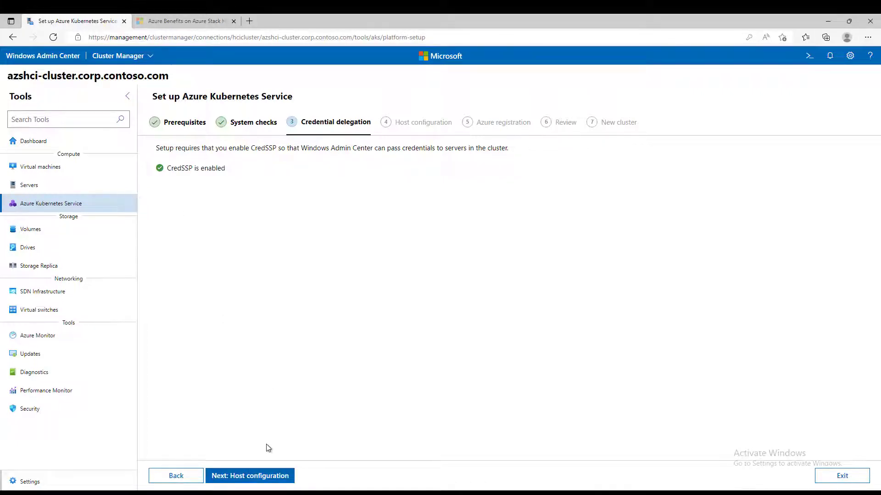
pyautogui.click(273, 478)
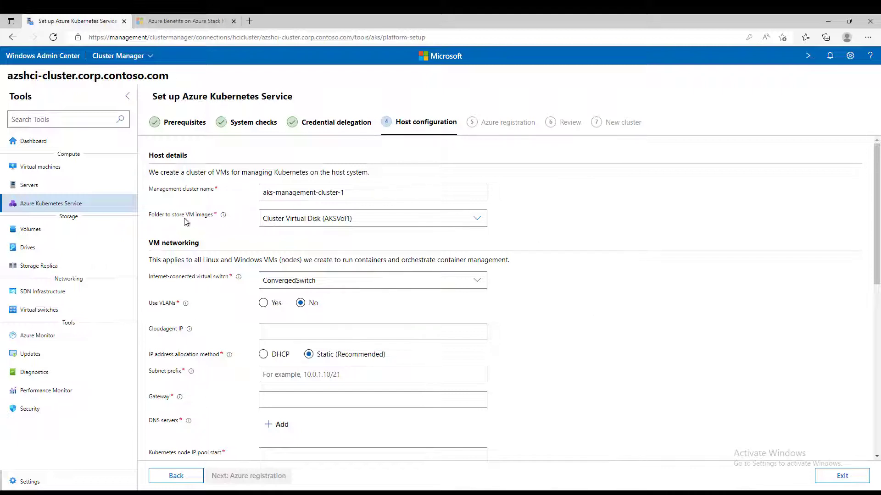
# - Keep AKSVol1 as the VM image folder and ConvergedSwitch as the virtual switch, VLANs off
pyautogui.click(475, 220)
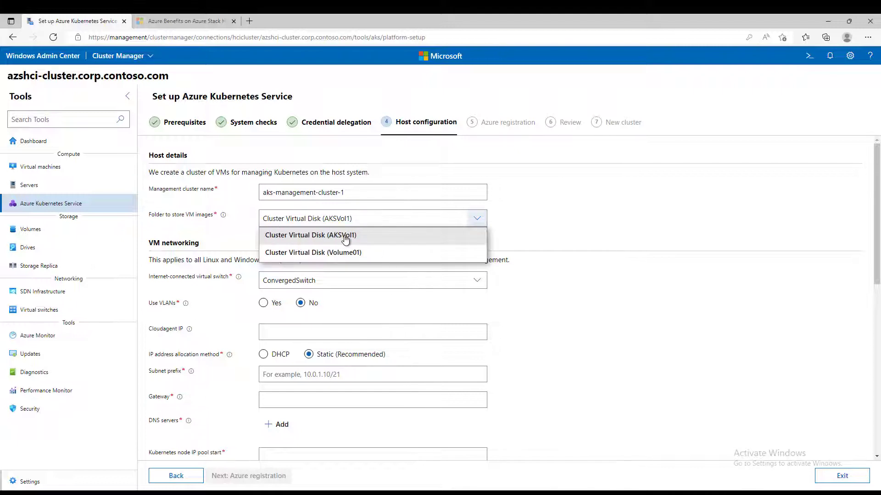
pyautogui.click(345, 240)
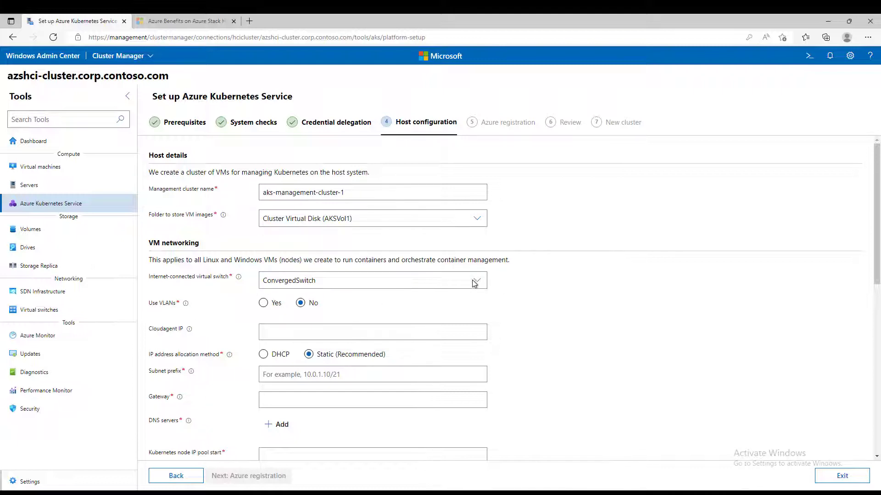
pyautogui.click(385, 285)
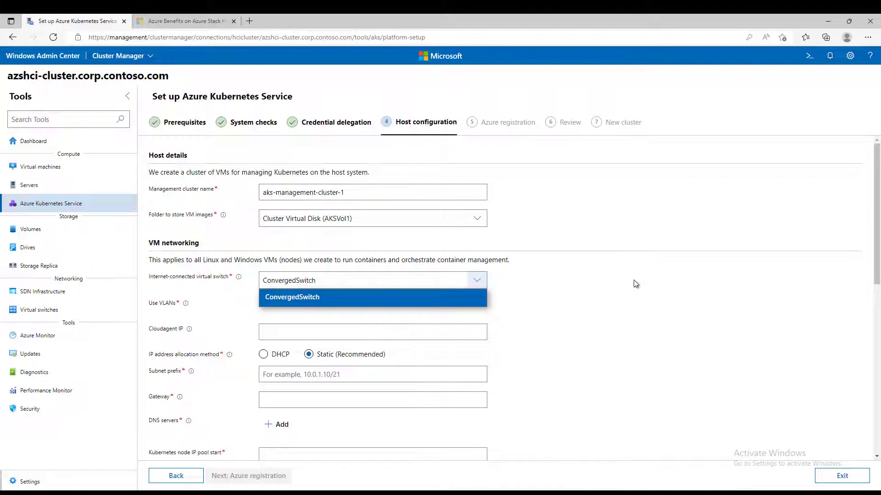
pyautogui.click(634, 281)
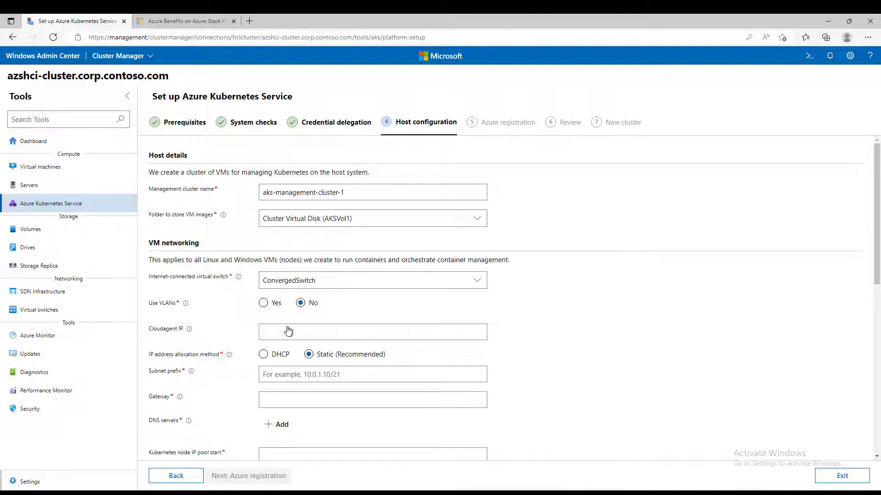
pyautogui.moveTo(190, 333)
# - Fill the Cloudagent IP field with 10.0.0.101
pyautogui.write('10.0')
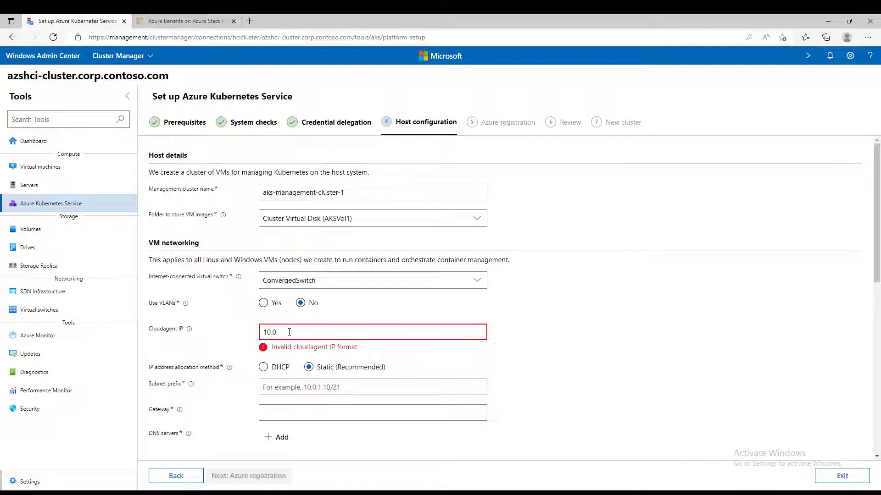
pyautogui.write('.0.')
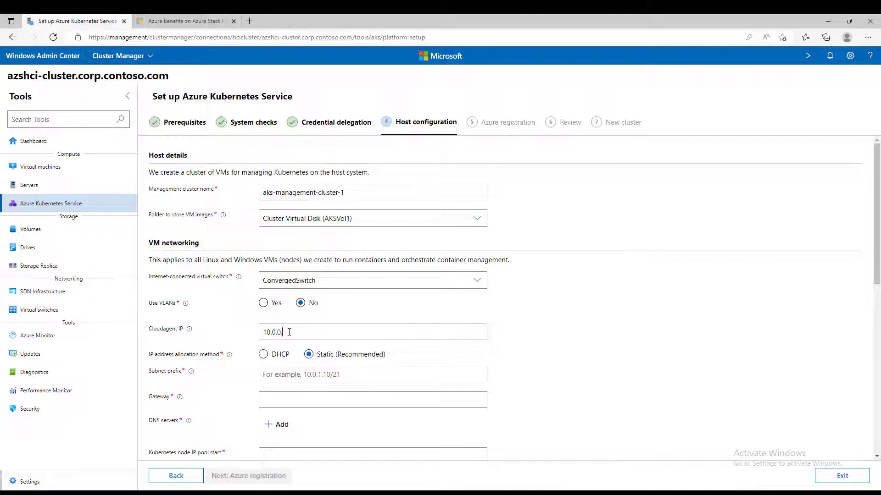
pyautogui.write('101')
# - Choose DHCP node addressing and enter the virtual IP pool 10.0.0.154 to 10.0.0.254
pyautogui.click(264, 357)
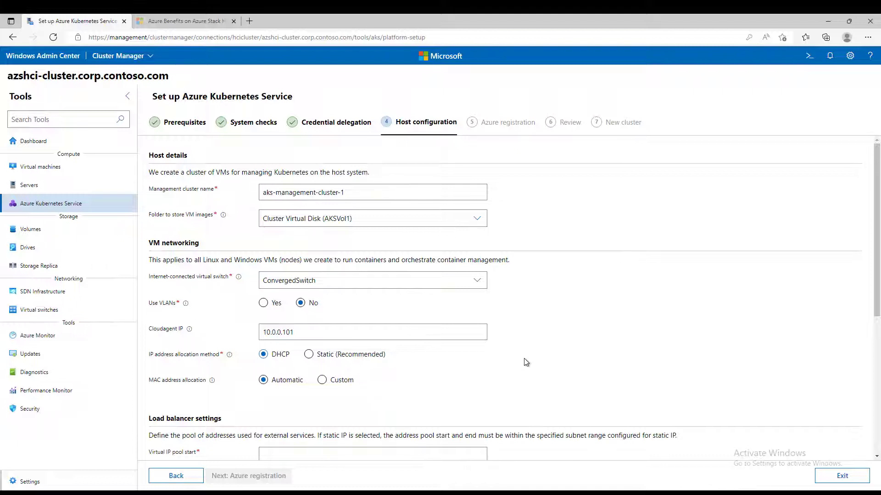
pyautogui.scroll(-3, 526, 362)
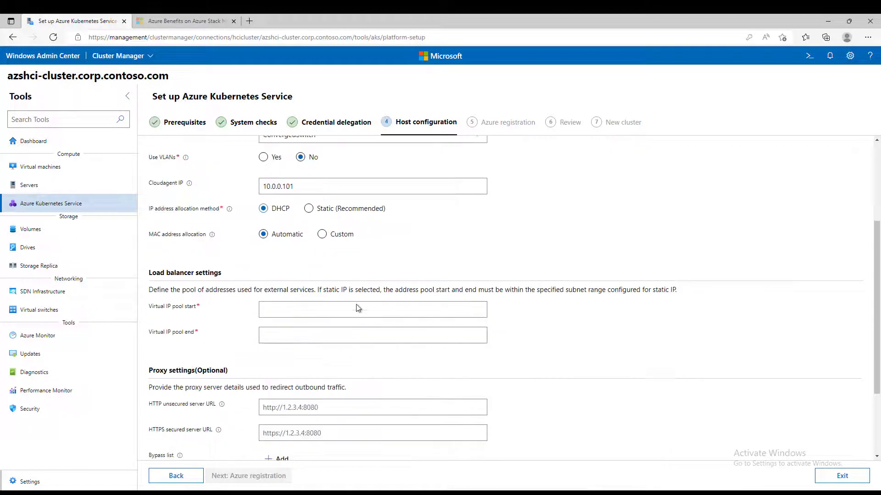
pyautogui.click(277, 309)
pyautogui.write('10.0')
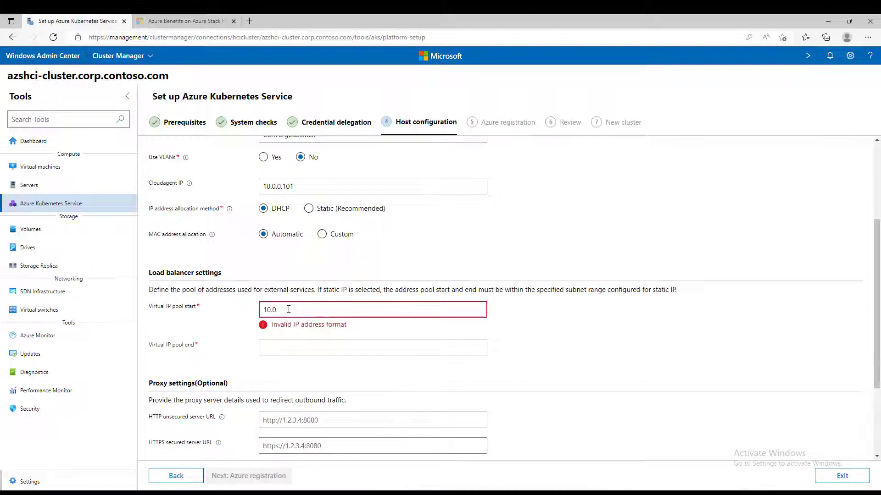
pyautogui.write('.0.')
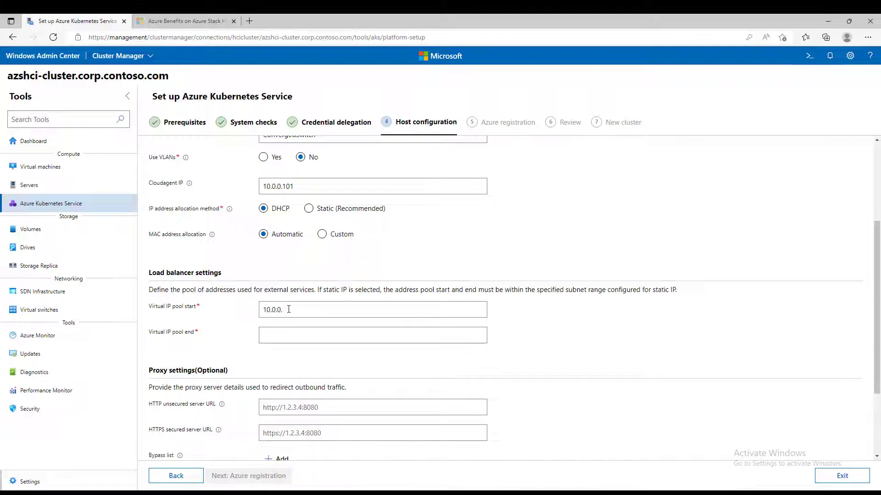
pyautogui.write('154')
pyautogui.write('10.0')
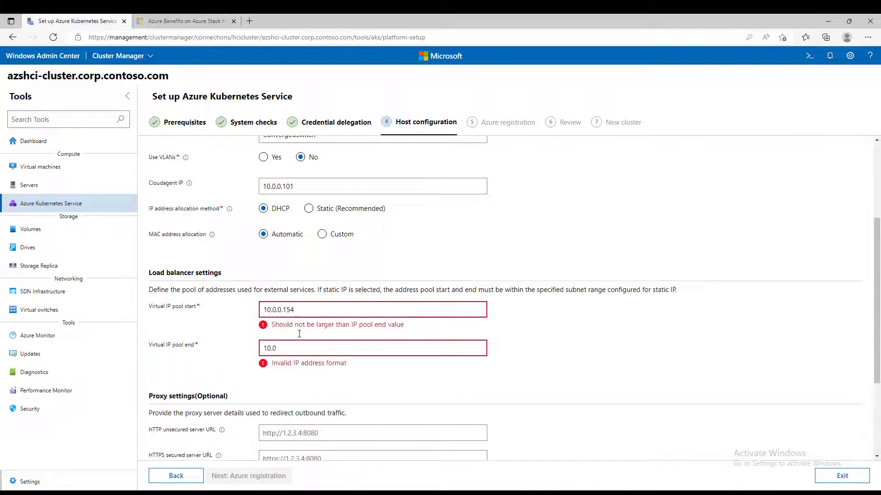
pyautogui.write('.')
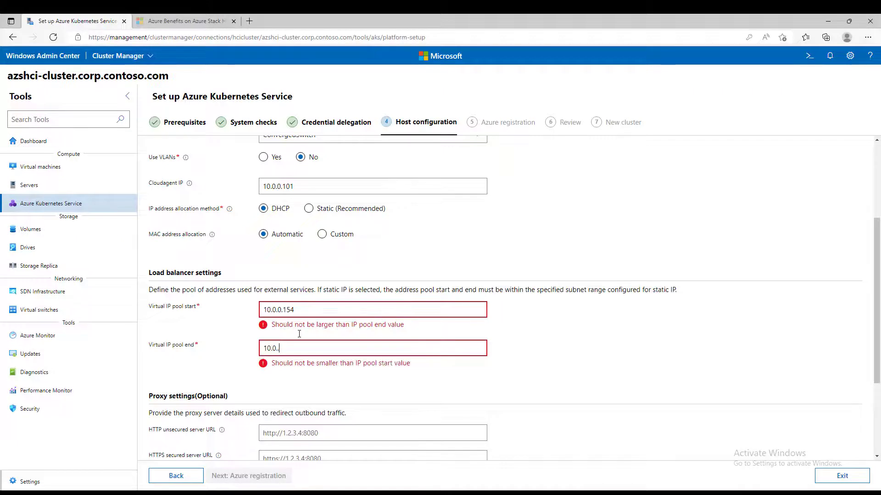
pyautogui.write('.')
pyautogui.press('BackSpace')
pyautogui.write('0')
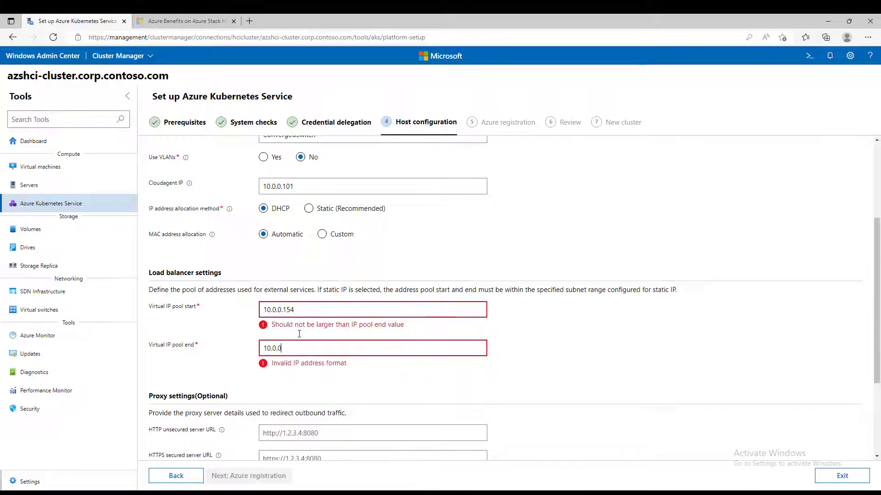
pyautogui.write('.254')
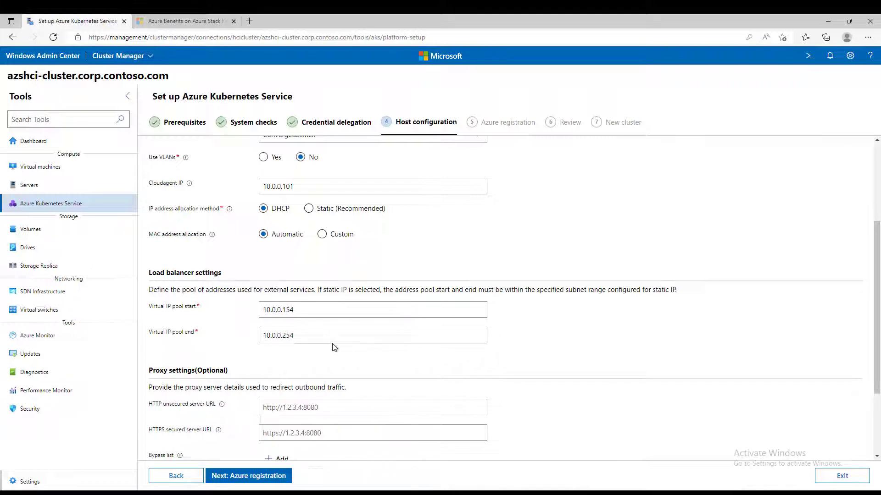
pyautogui.scroll(-1, 333, 348)
# - Leave the proxy settings at their defaults and proceed to Azure registration
pyautogui.scroll(-1, 334, 347)
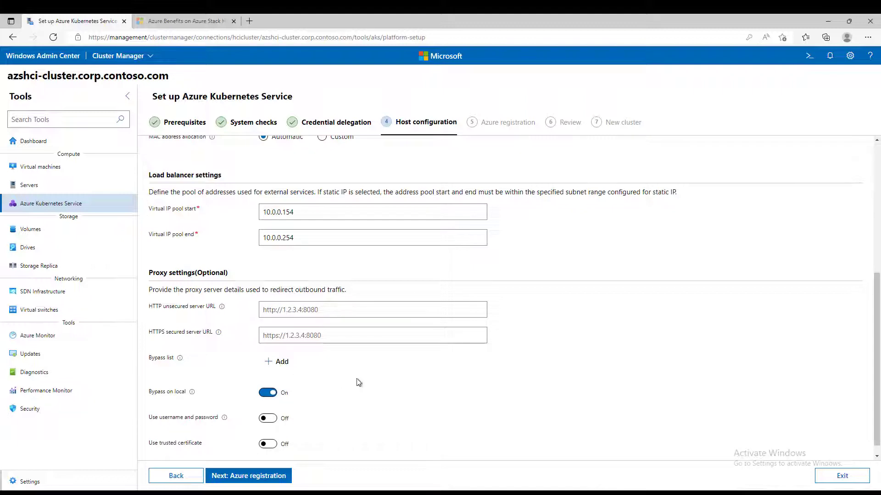
pyautogui.scroll(-1, 359, 382)
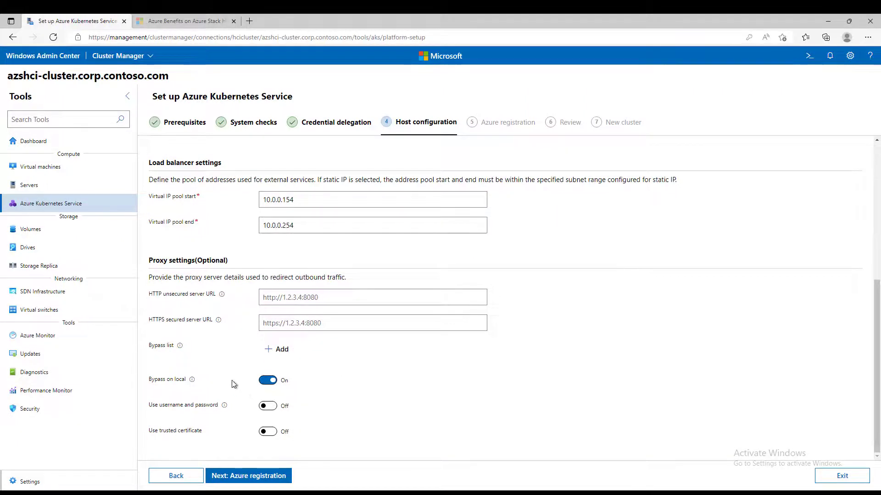
pyautogui.click(264, 477)
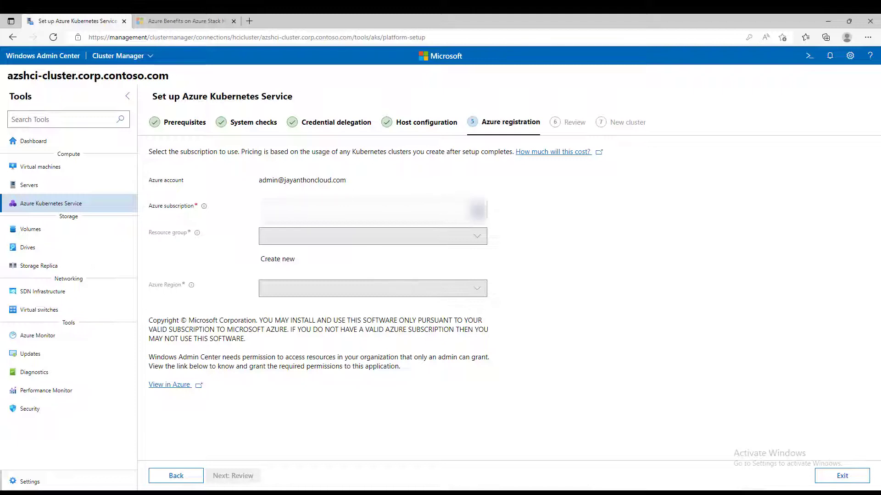
# - Register the AKS host with the chosen subscription, resource group AzureArc-RG and region Southeast Asia, then go to Review
pyautogui.click(333, 210)
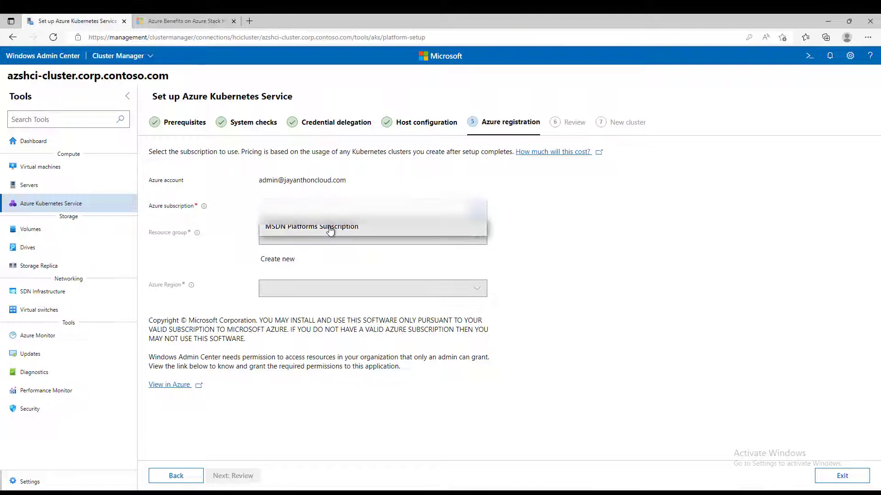
pyautogui.click(391, 227)
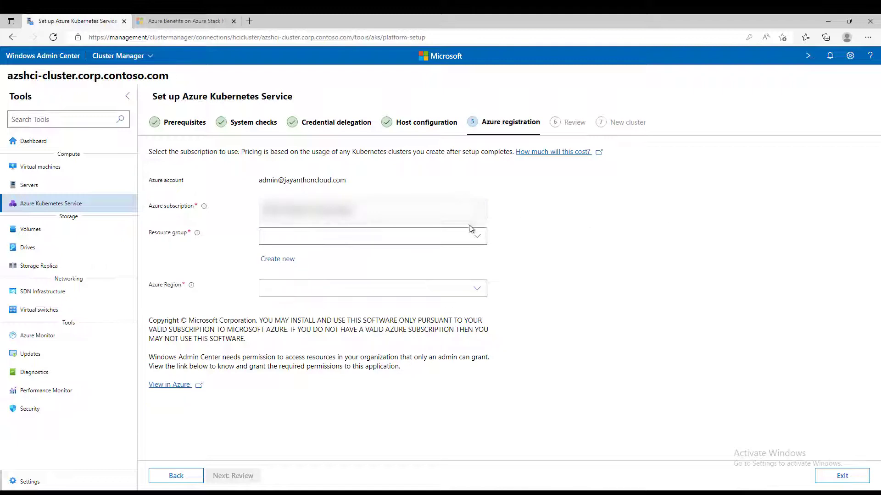
pyautogui.click(477, 236)
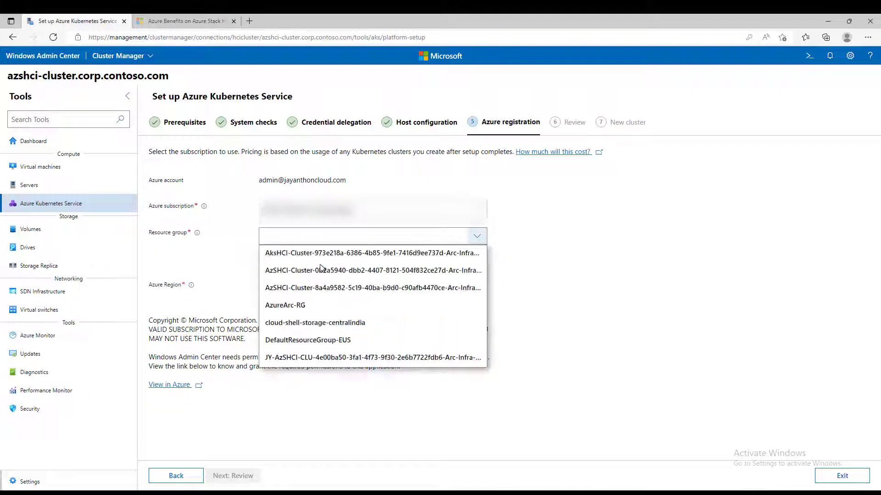
pyautogui.click(304, 305)
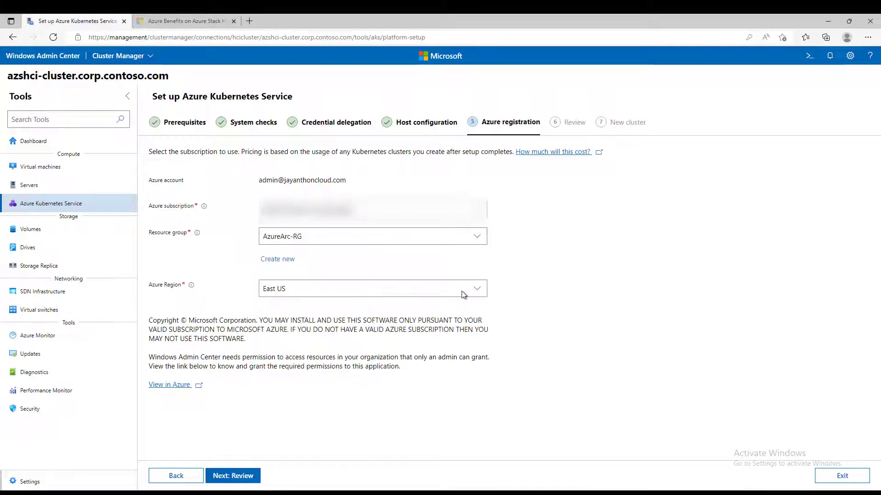
pyautogui.click(477, 289)
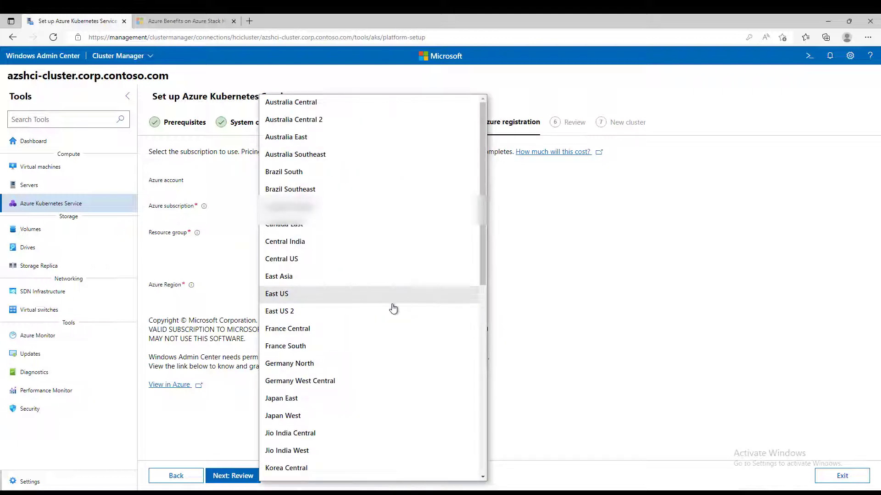
pyautogui.scroll(-10, 392, 307)
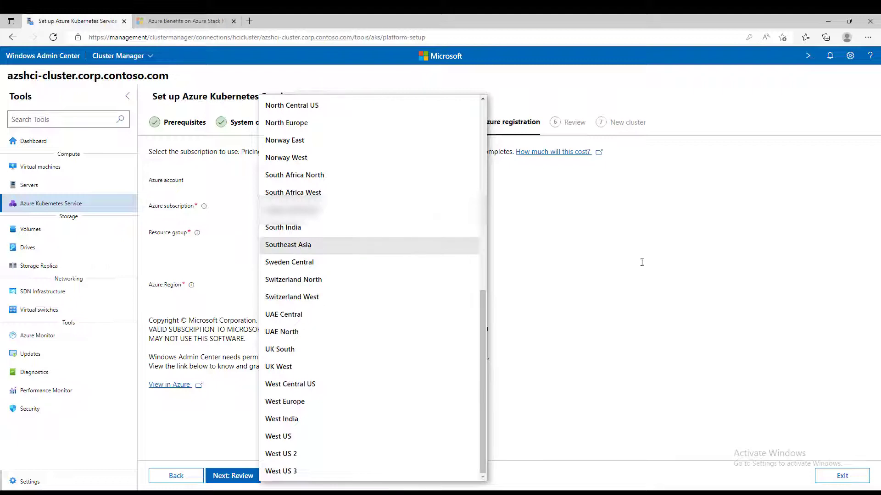
pyautogui.click(304, 245)
pyautogui.click(242, 477)
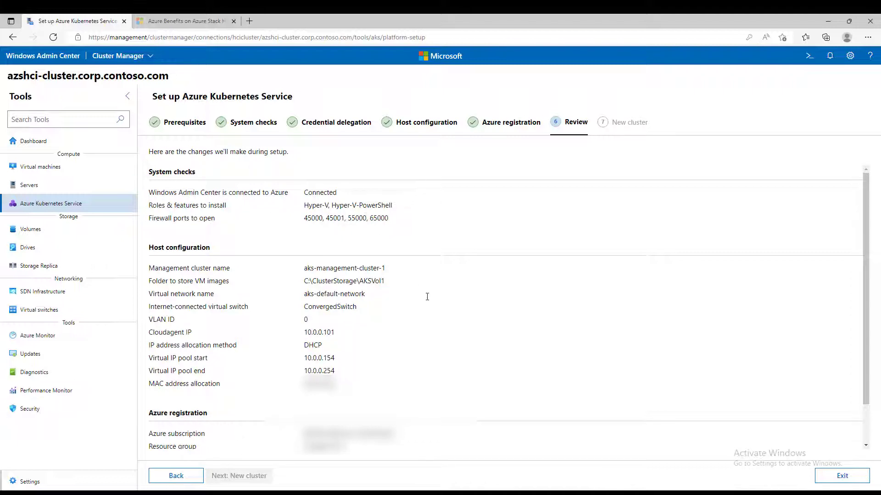
# - Scroll through the review summary and apply the AKS platform configuration
pyautogui.scroll(-1, 428, 301)
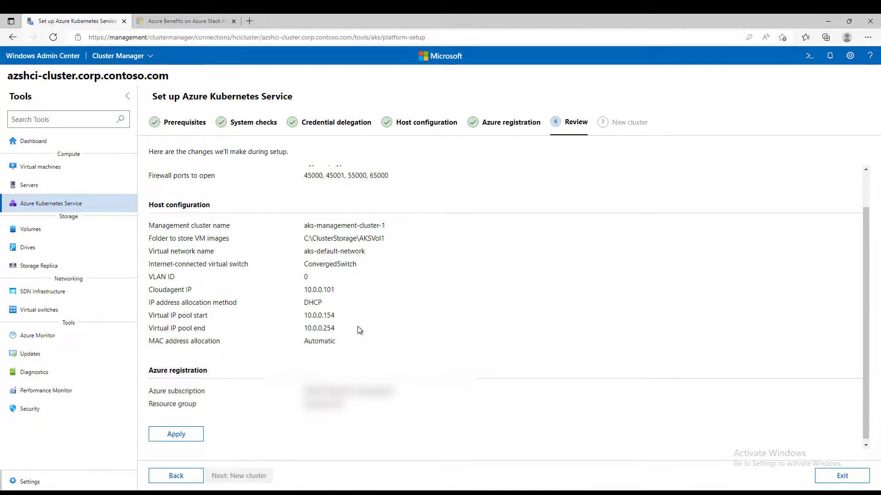
pyautogui.scroll(-1, 274, 258)
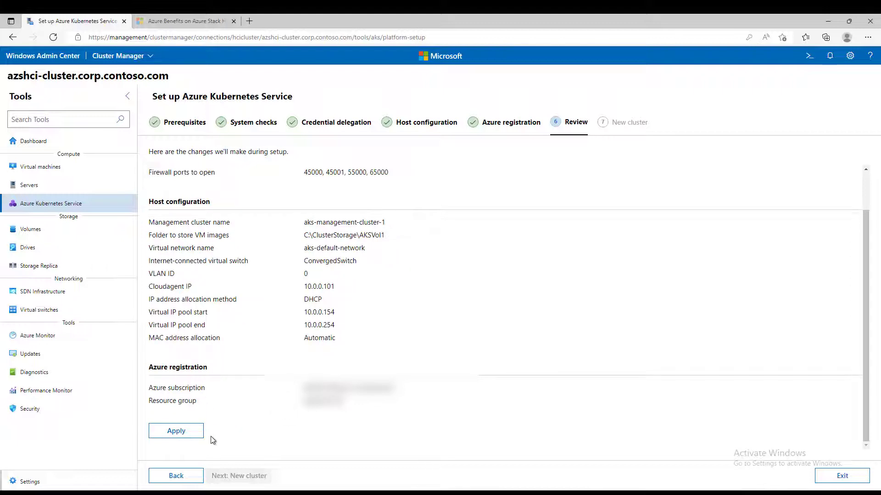
pyautogui.click(181, 435)
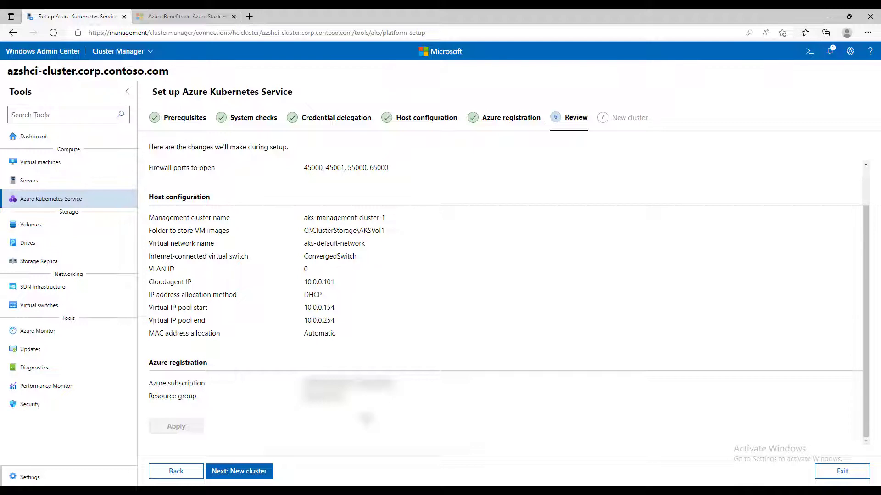
# - Start the AKS installation on the cluster and let it run until Setup is complete
pyautogui.click(255, 472)
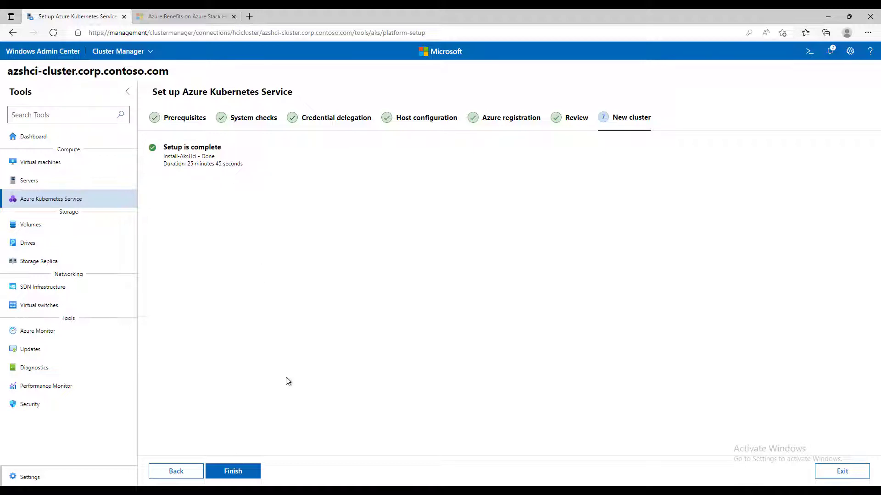
# - Finish the setup wizard to reach the AKS host dashboard with no Kubernetes clusters yet
pyautogui.click(240, 472)
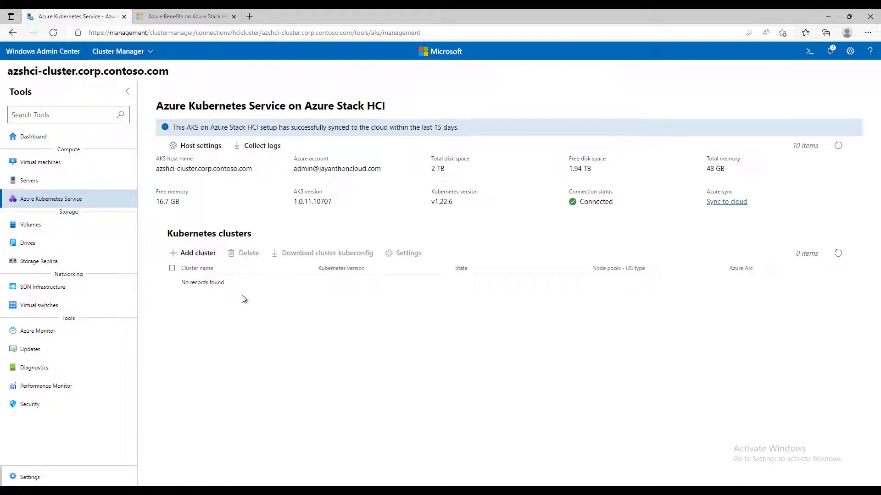
# - Start a new Kubernetes cluster, review its prerequisites, and advance to Basics with Azure Arc enabled
pyautogui.click(193, 255)
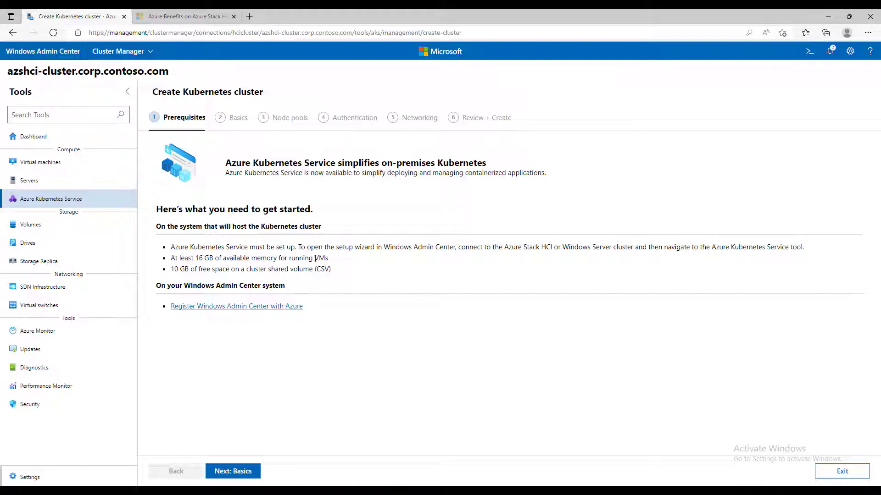
pyautogui.moveTo(178, 246); pyautogui.dragTo(311, 246)
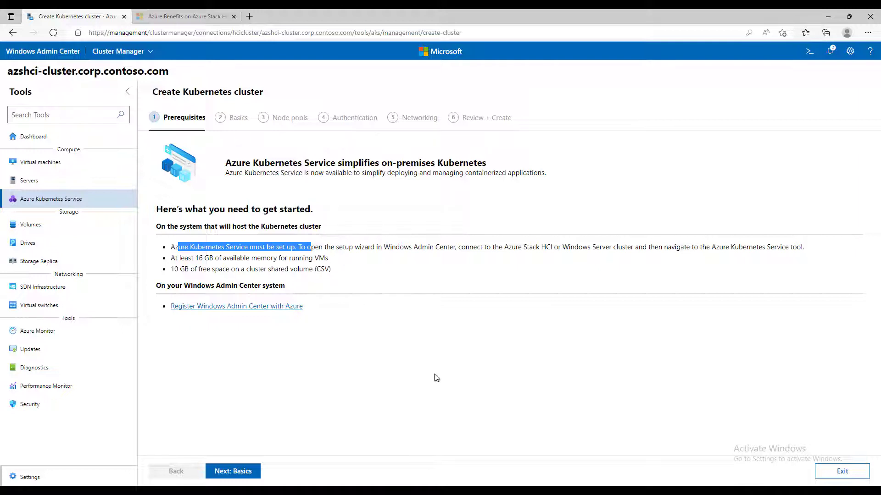
pyautogui.click(359, 287)
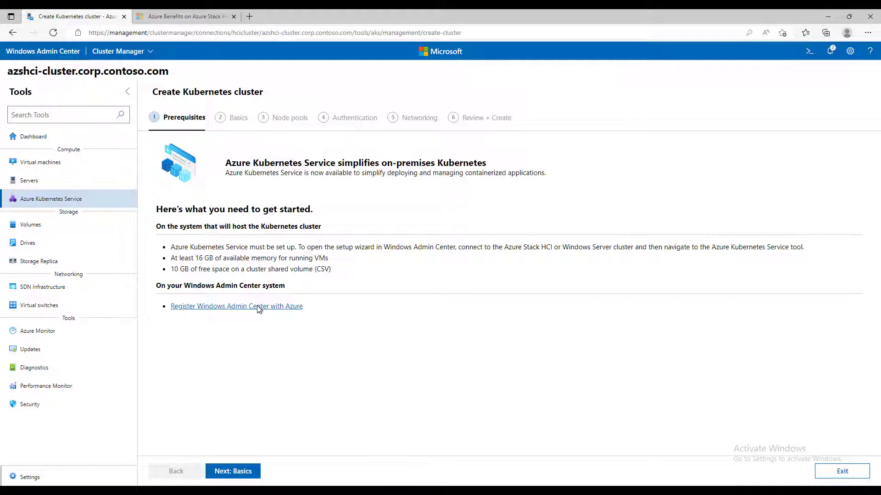
pyautogui.click(289, 311)
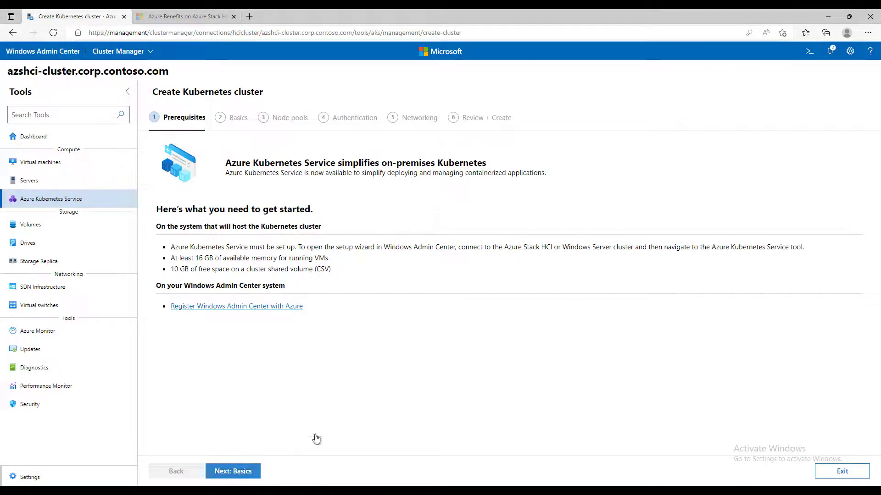
pyautogui.click(233, 471)
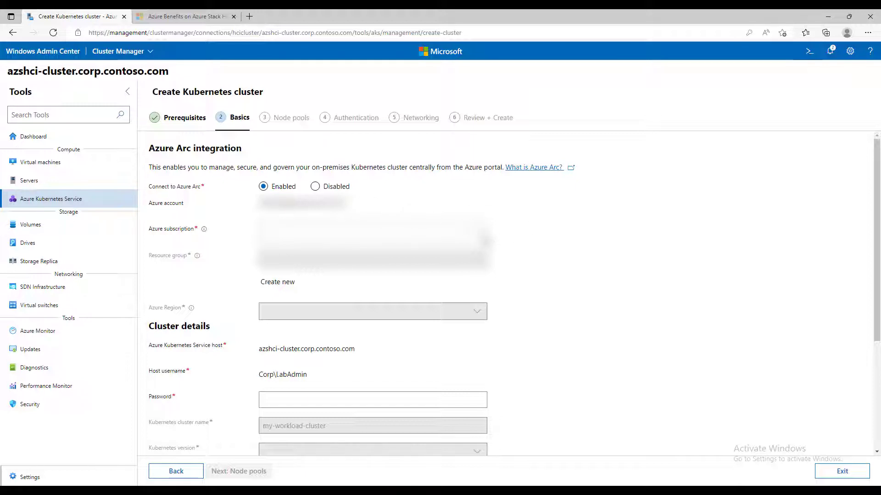
# - Choose the subscription, resource group AzureArc-RG and region Southeast Asia, and fill the host password from saved credentials
pyautogui.click(476, 233)
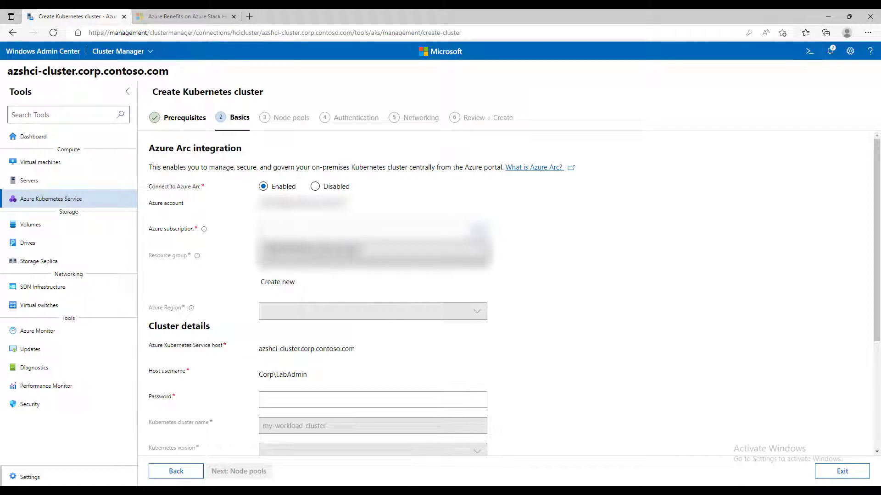
pyautogui.click(458, 251)
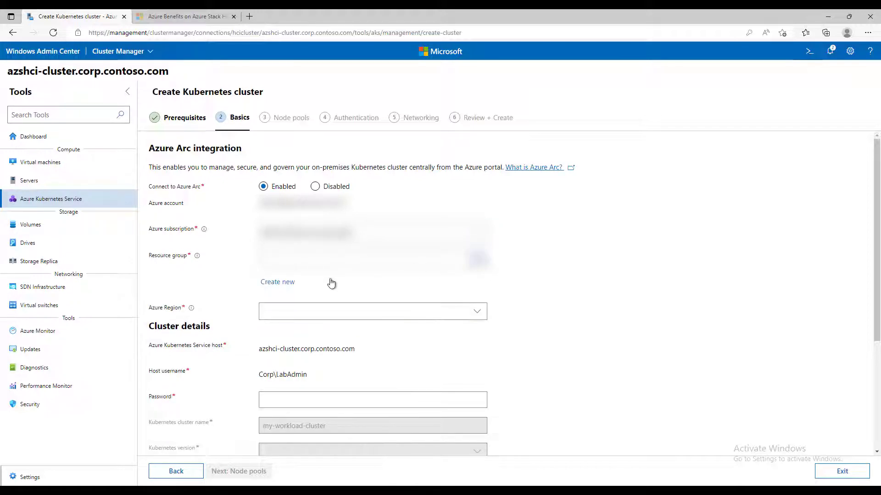
pyautogui.click(303, 262)
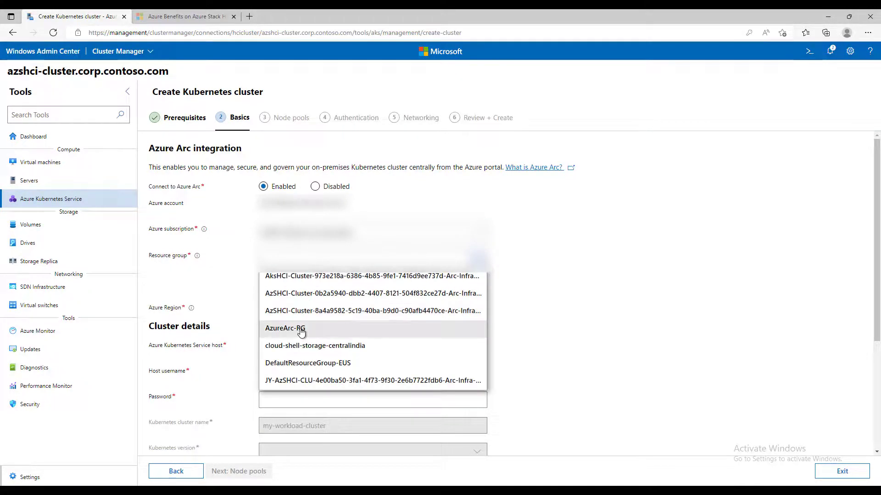
pyautogui.click(302, 330)
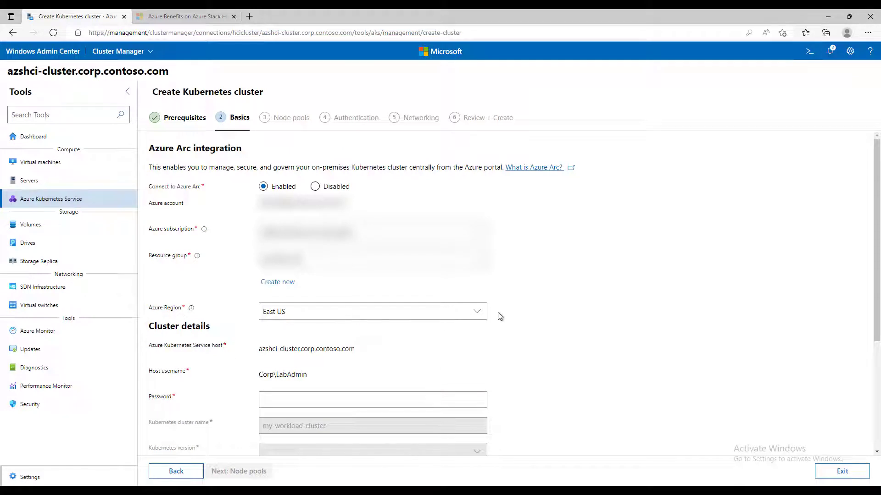
pyautogui.click(475, 311)
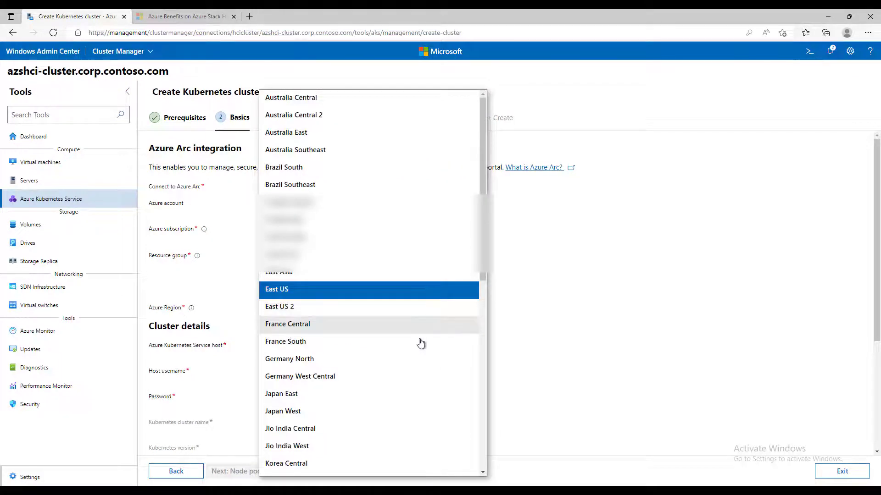
pyautogui.scroll(-9, 420, 343)
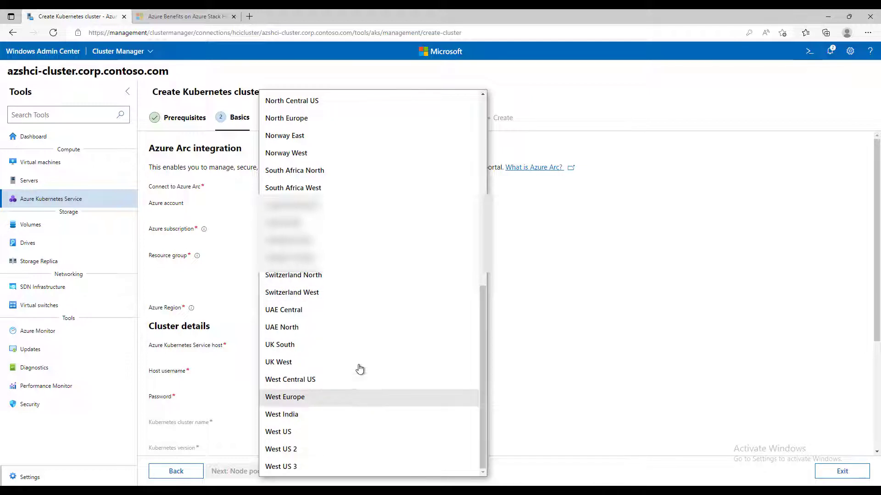
pyautogui.click(321, 240)
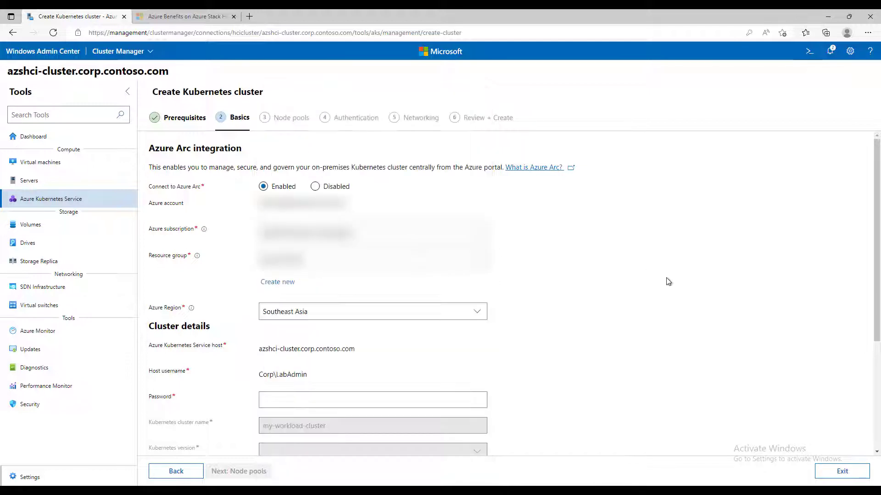
pyautogui.click(327, 395)
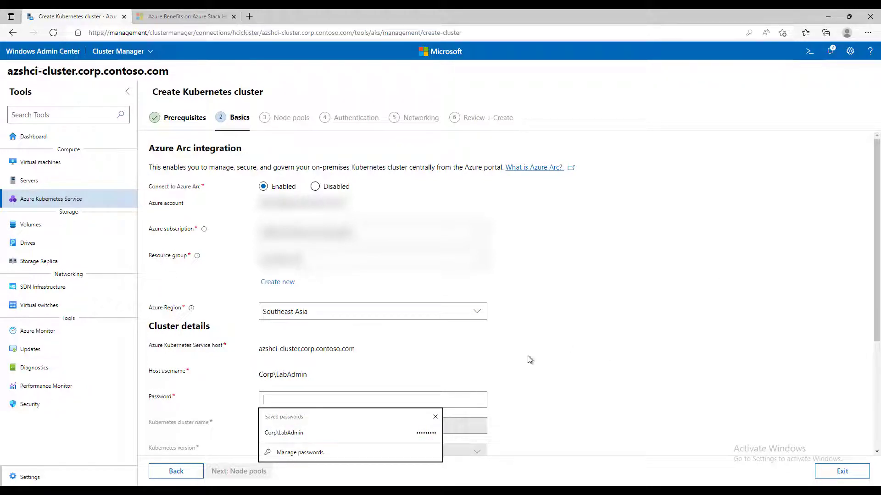
pyautogui.click(292, 434)
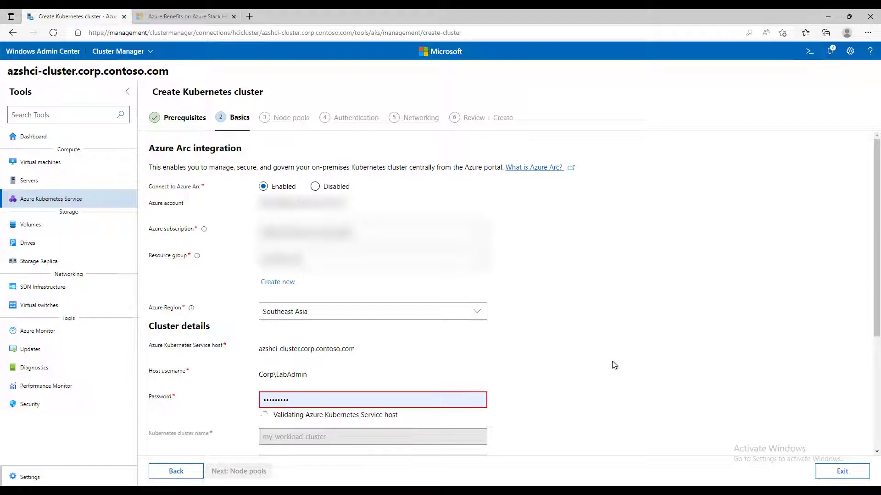
# - Keep Kubernetes v1.22.6 and Standard_A4_v2 for load balancer and control plane nodes, then continue to Node pools
pyautogui.scroll(-3, 627, 368)
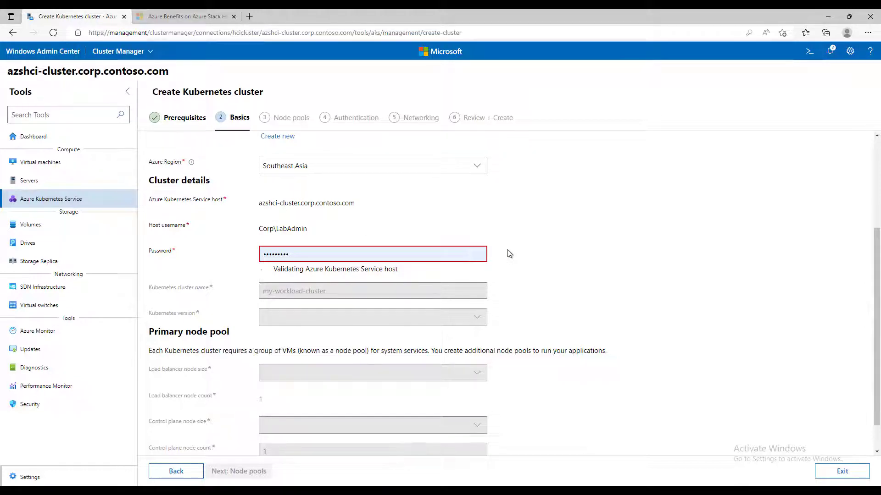
pyautogui.scroll(-2, 563, 271)
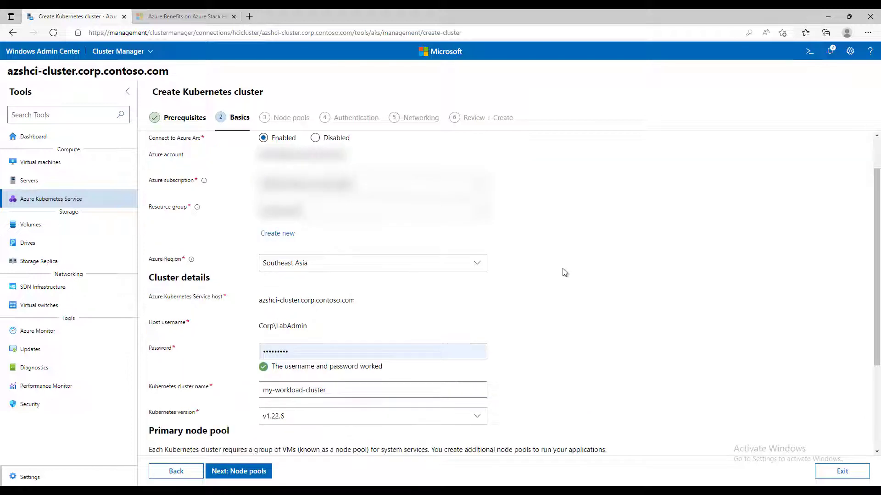
pyautogui.scroll(-1, 564, 271)
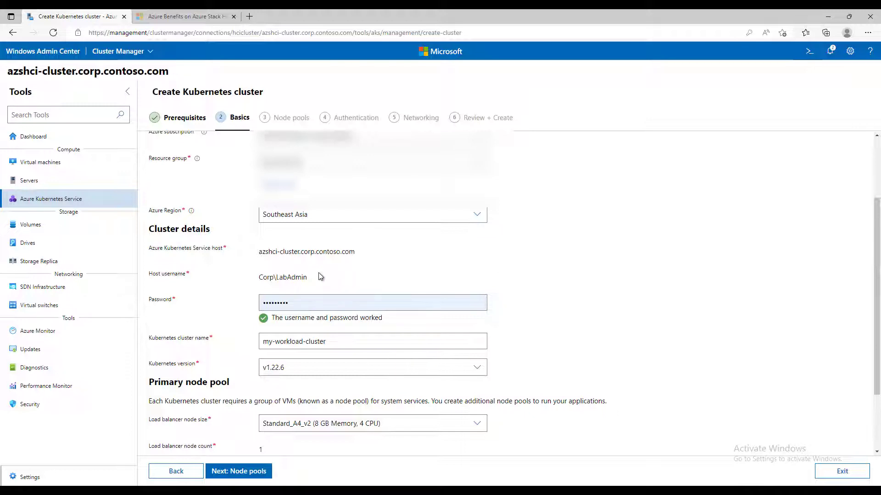
pyautogui.scroll(-1, 602, 271)
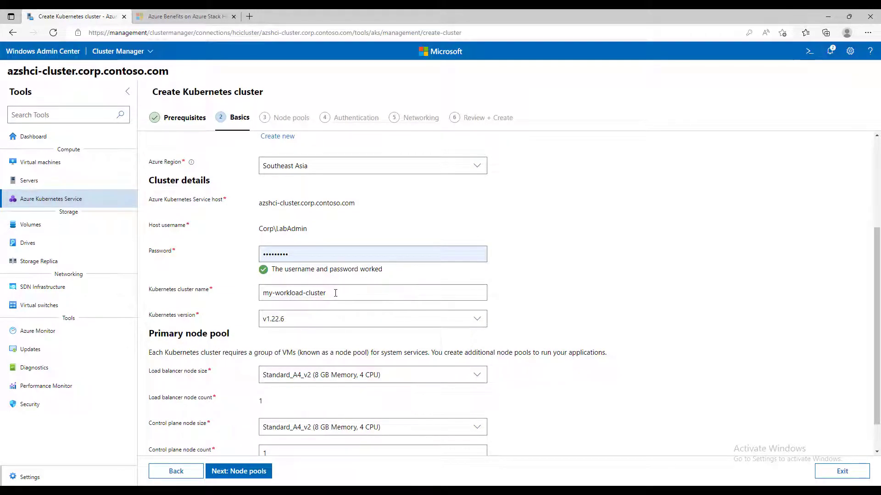
pyautogui.click(476, 318)
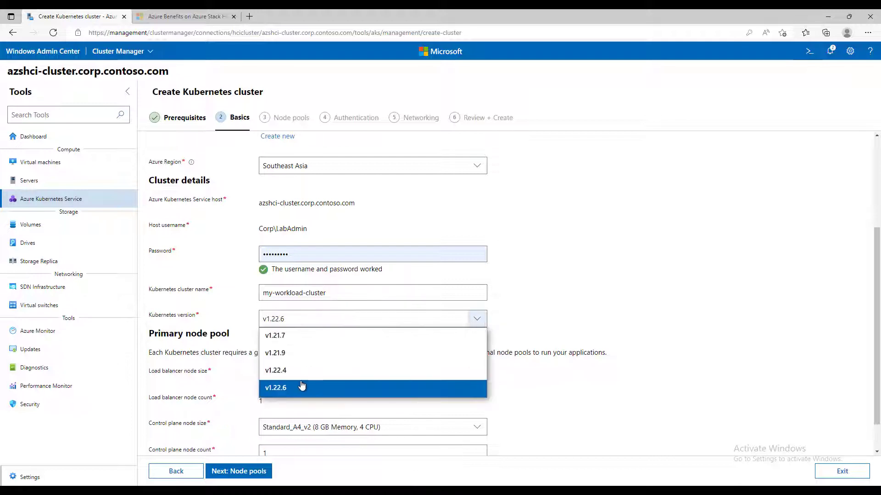
pyautogui.click(670, 259)
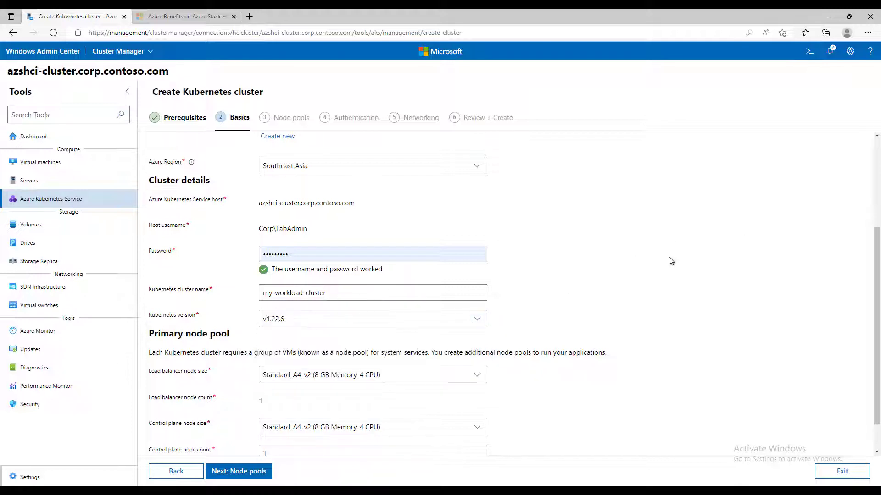
pyautogui.scroll(-1, 670, 260)
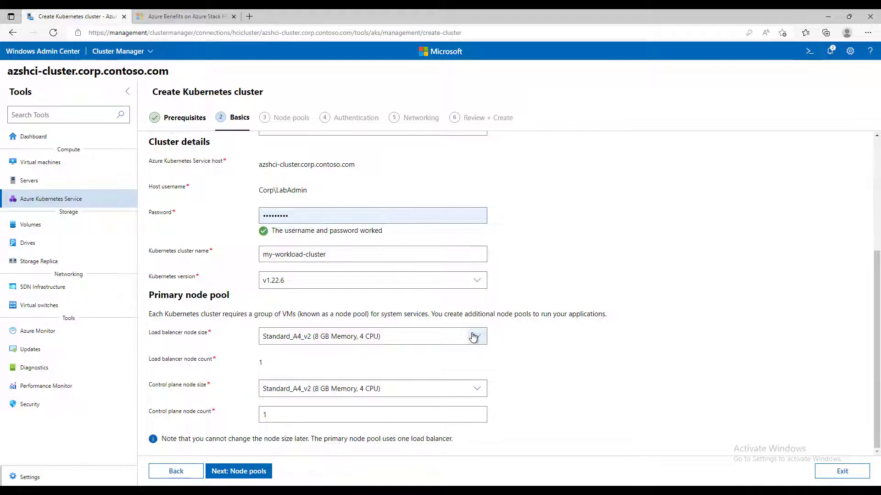
pyautogui.click(473, 338)
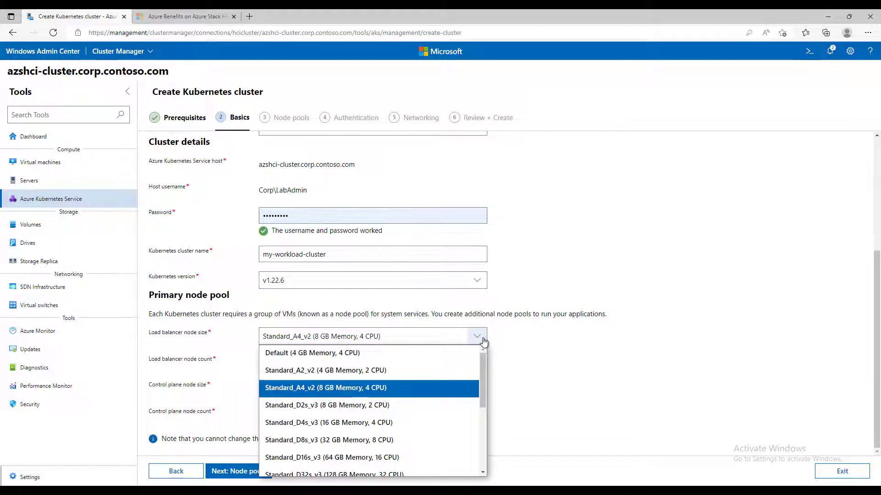
pyautogui.click(670, 306)
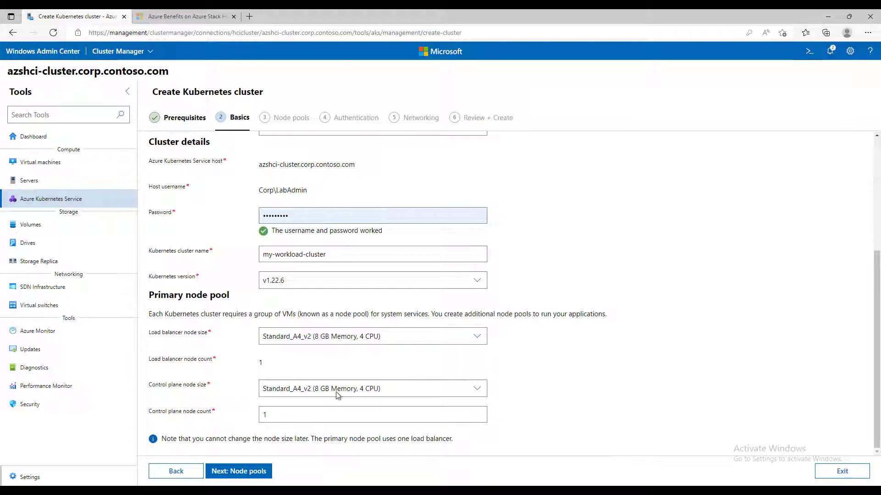
pyautogui.click(477, 391)
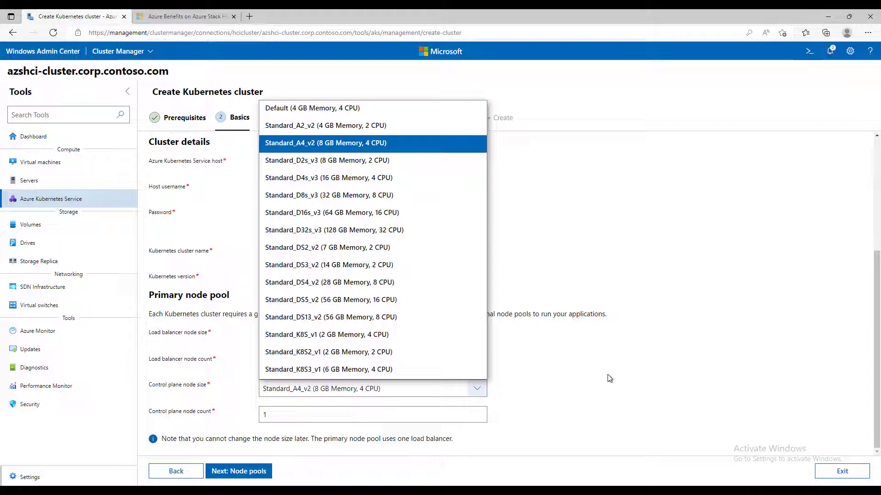
pyautogui.click(364, 395)
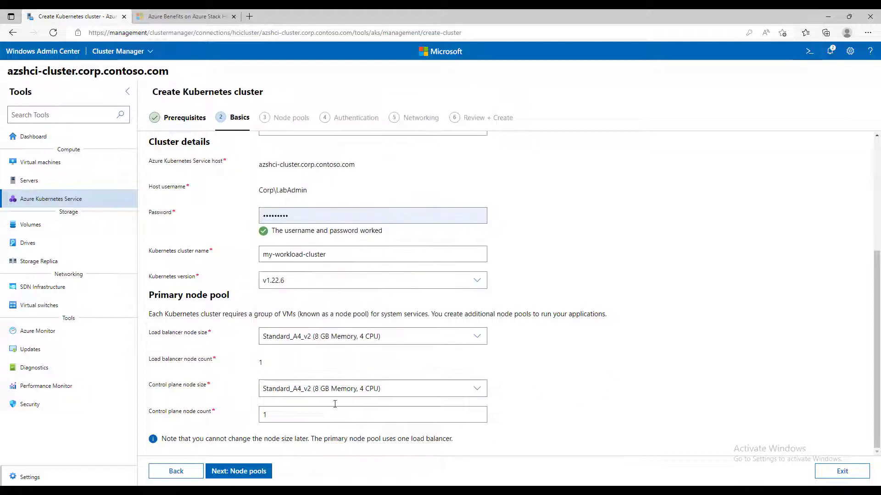
pyautogui.click(253, 477)
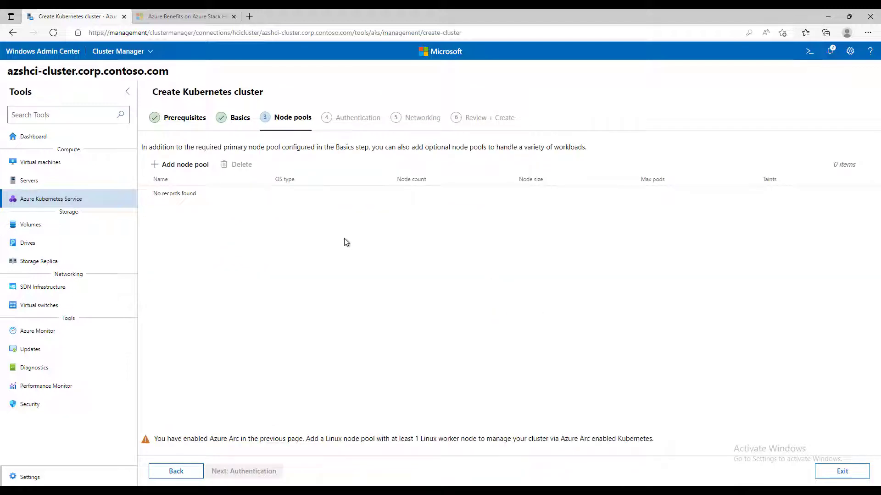
# - Add a Linux node pool named jylinuxnodepool with Default node size and a node count of 1
pyautogui.click(188, 166)
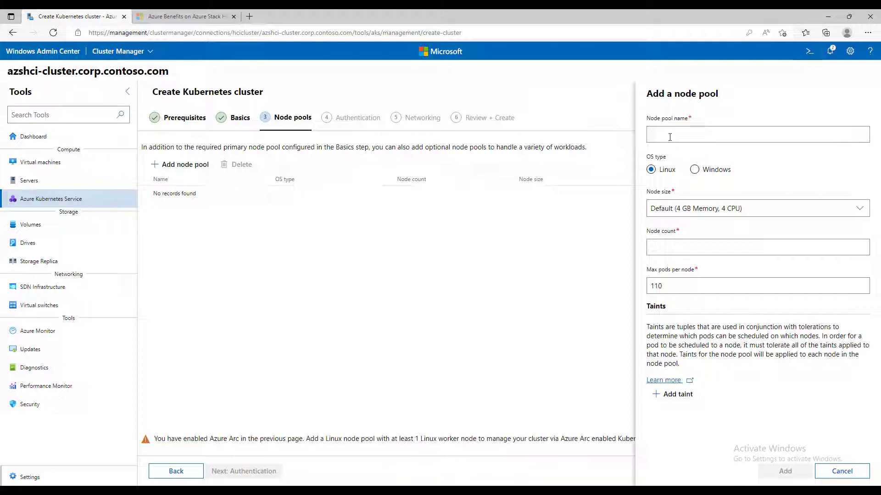
pyautogui.write('jy-')
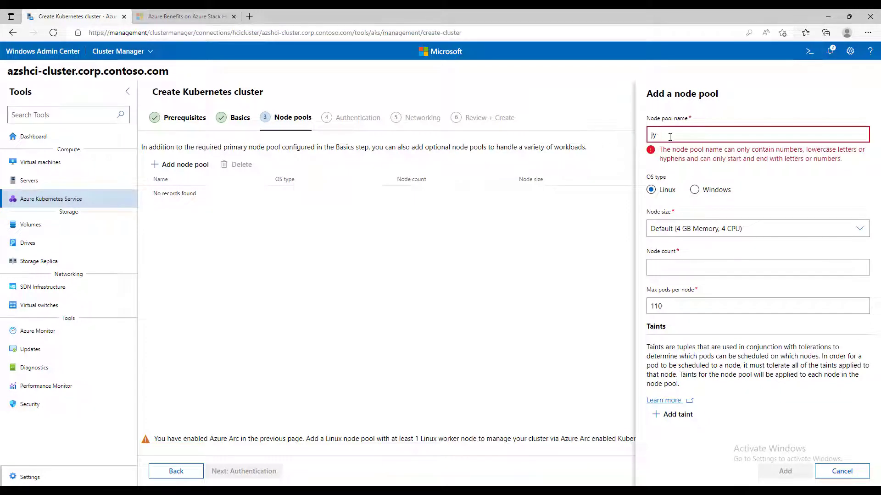
pyautogui.press('BackSpace')
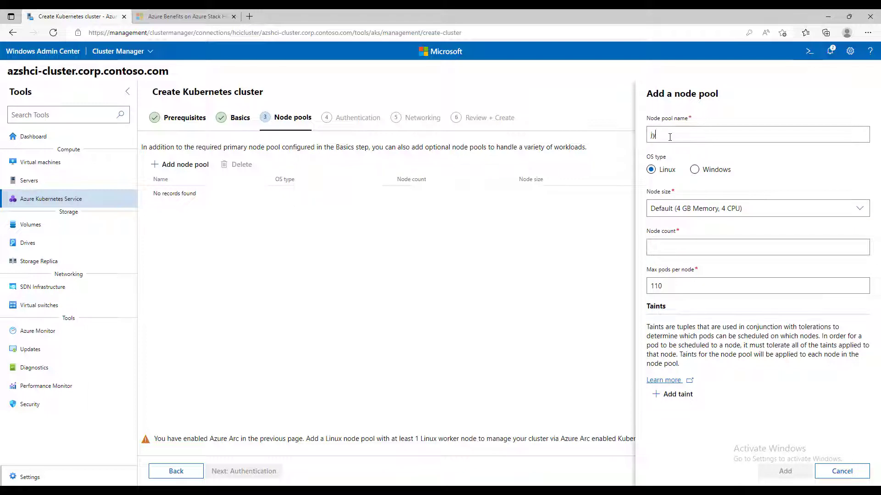
pyautogui.write('linux')
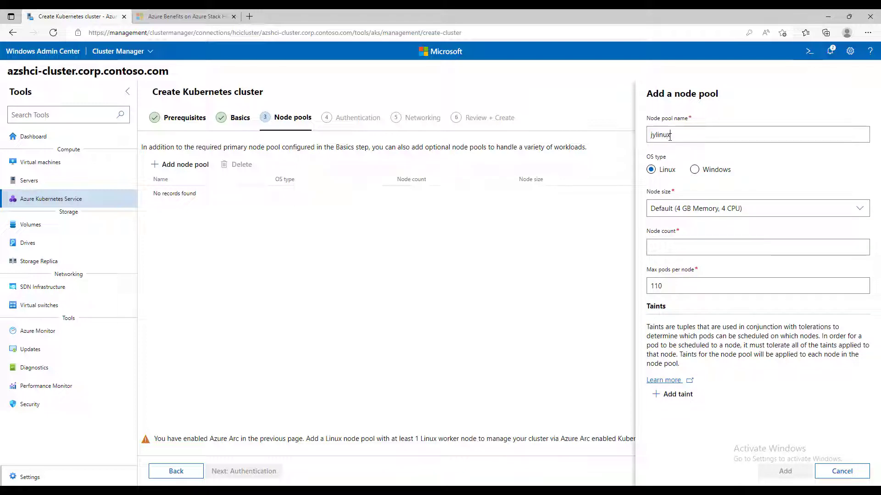
pyautogui.write('nodepool')
pyautogui.click(860, 212)
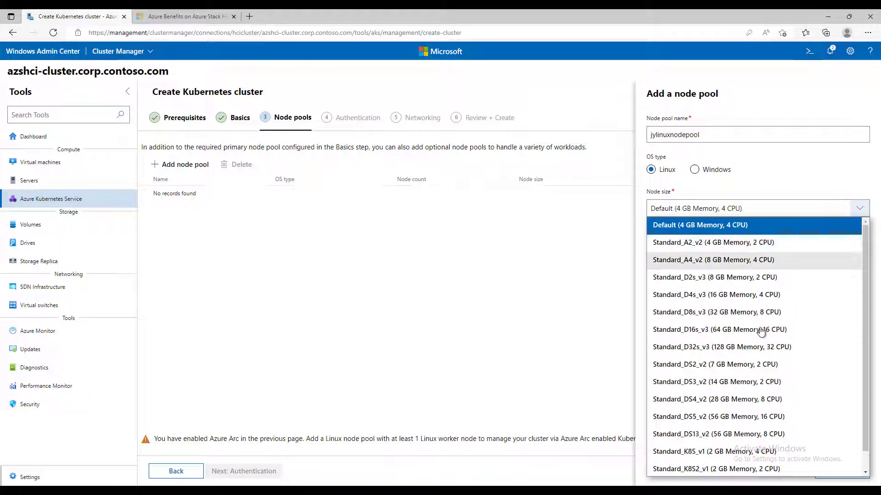
pyautogui.click(784, 170)
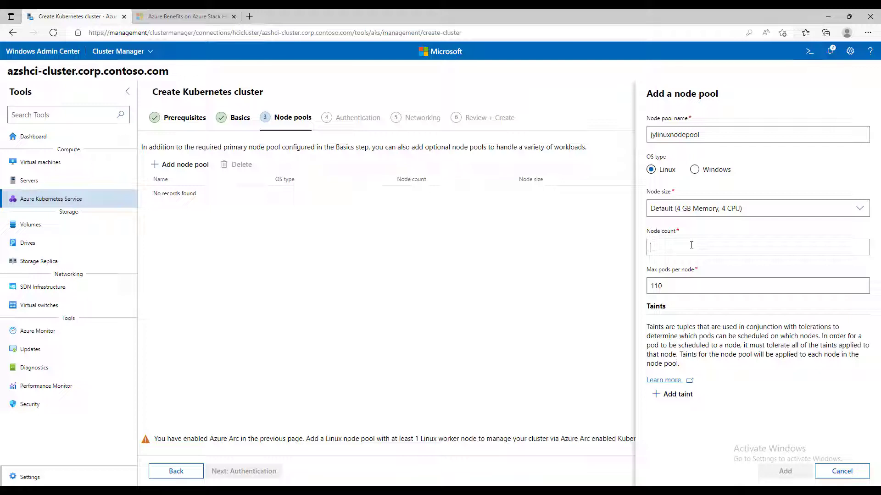
pyautogui.write('1')
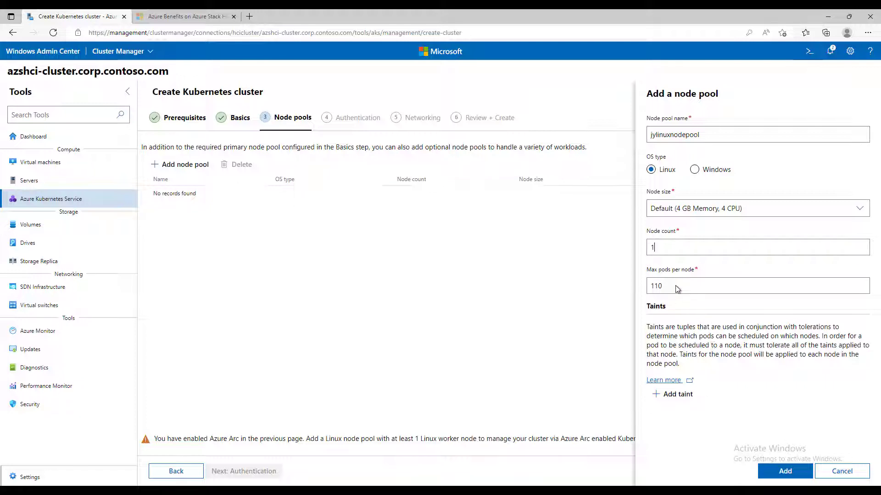
pyautogui.click(790, 477)
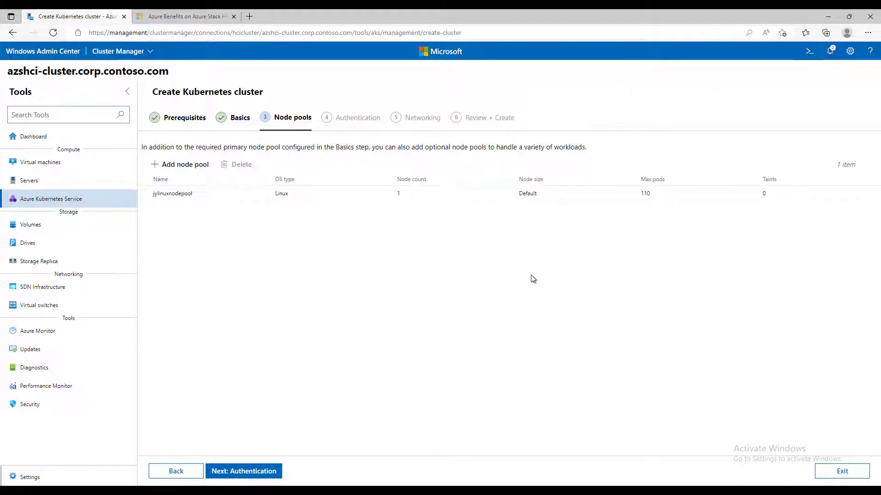
# - Advance the cluster wizard to the Authentication step showing Active Directory settings
pyautogui.click(256, 473)
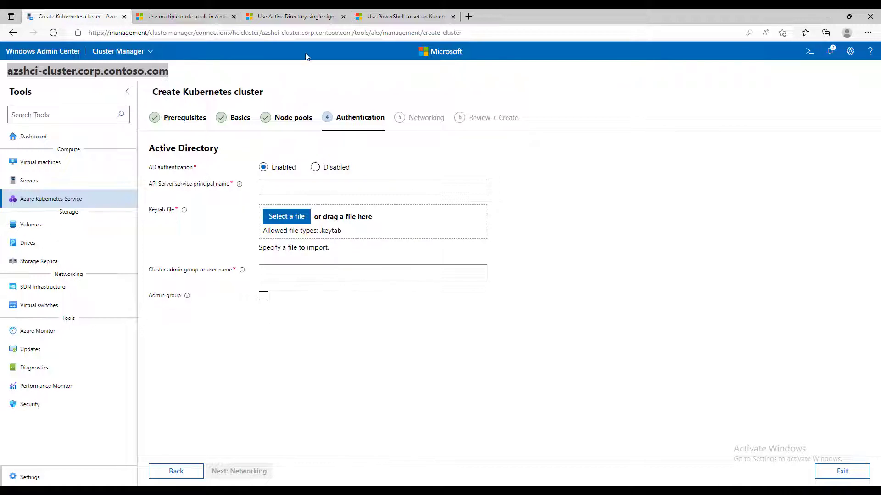
# - Read the AD single sign-on article's Before you begin section, then return to the cluster wizard
pyautogui.click(287, 19)
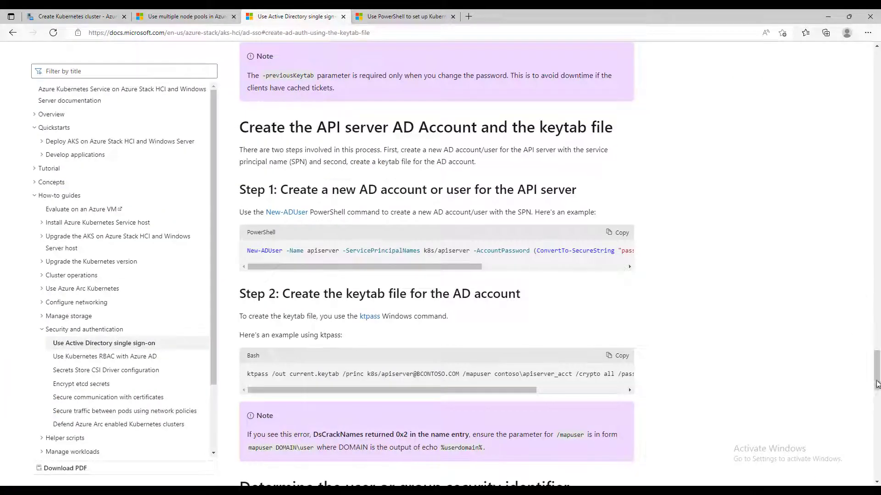
pyautogui.moveTo(876, 387); pyautogui.dragTo(870, 95)
pyautogui.scroll(8, 409, 138)
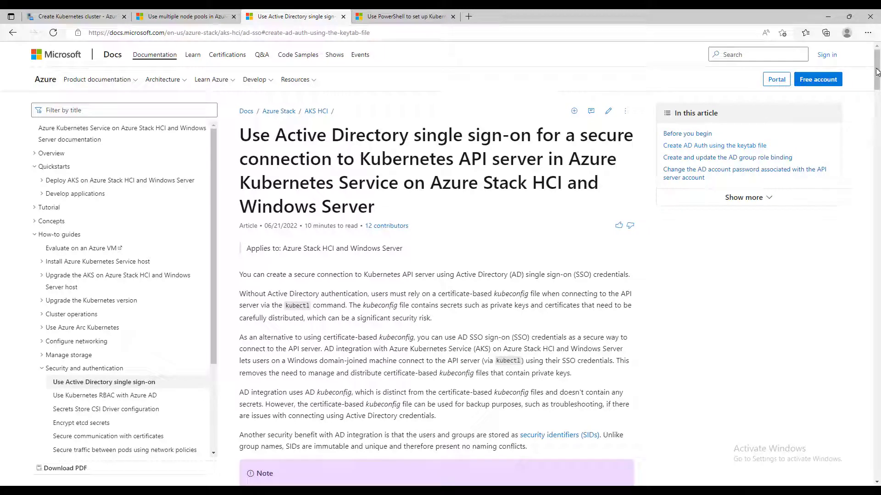
pyautogui.moveTo(876, 71); pyautogui.dragTo(878, 109)
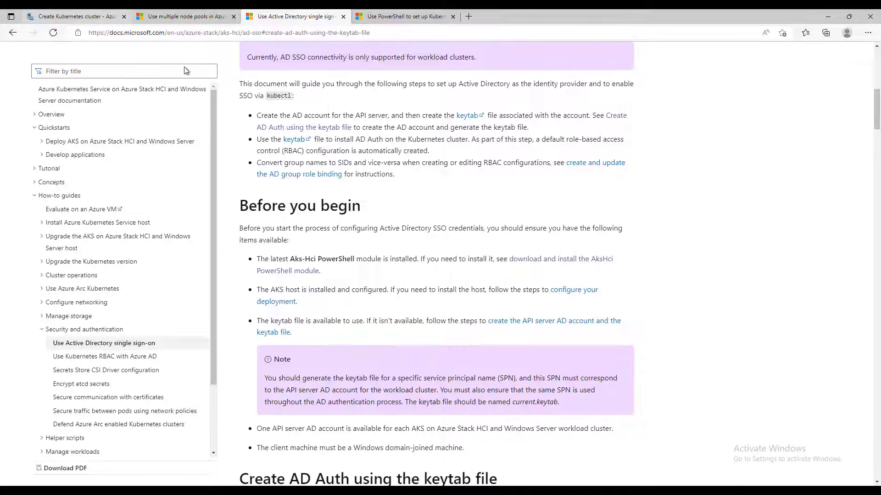
pyautogui.click(79, 17)
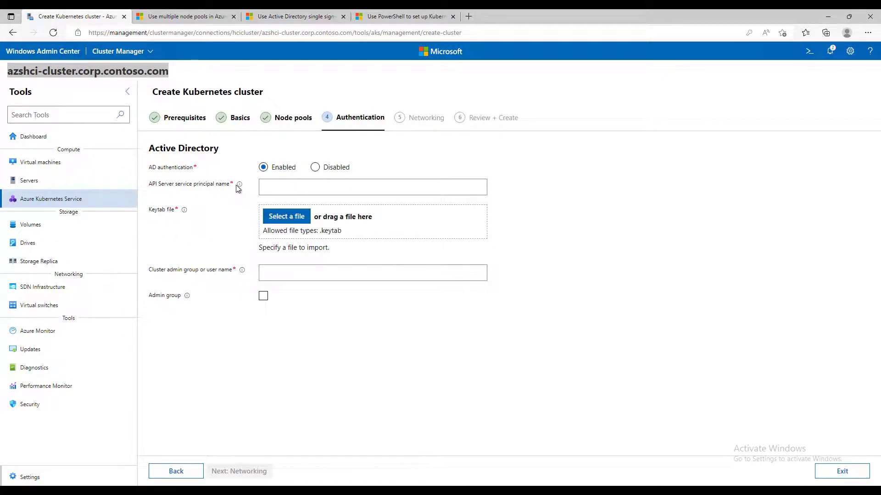
# - Check the API server SPN and keytab file requirements, then go back to the AD single sign-on article
pyautogui.moveTo(240, 185)
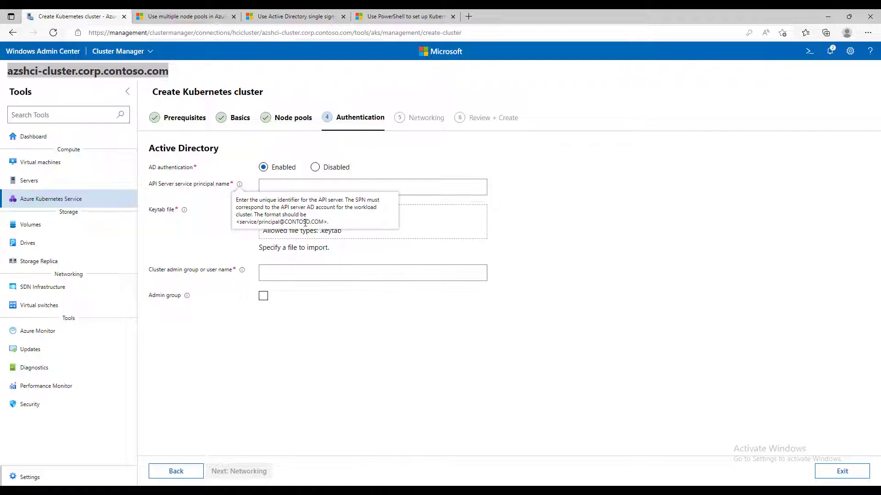
pyautogui.moveTo(187, 214)
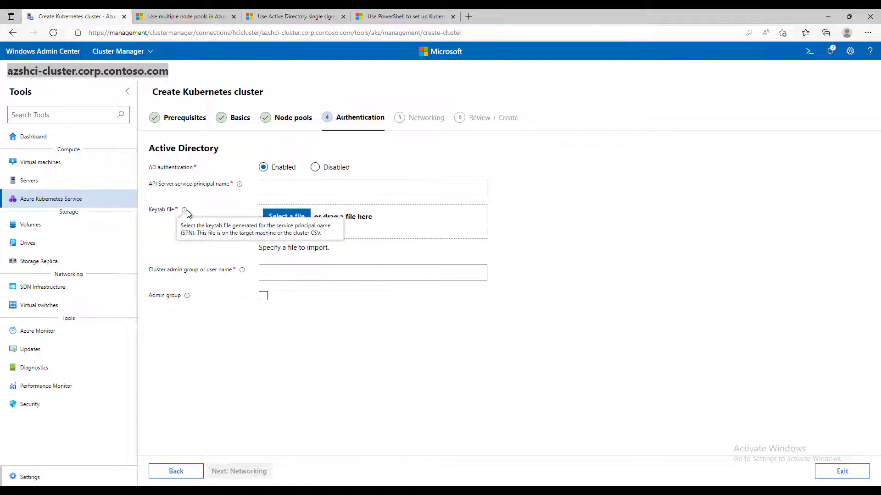
pyautogui.click(283, 17)
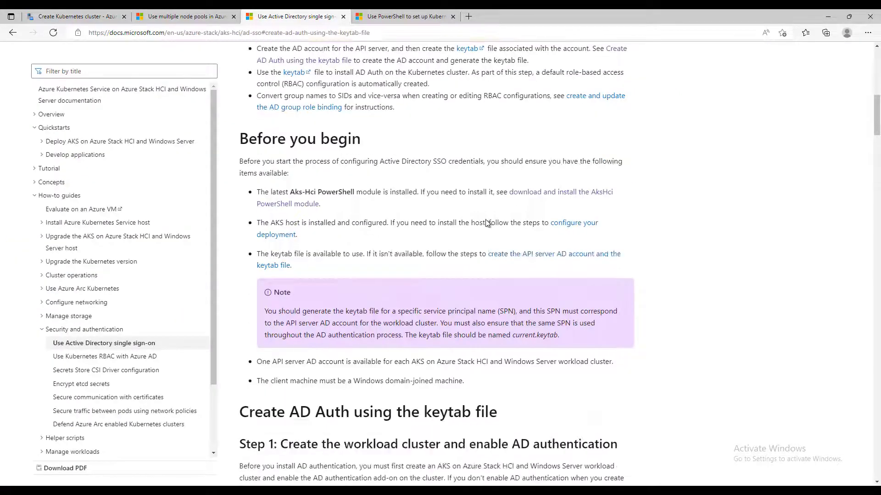
# - Scroll the Docs article to the API server AD account section, briefly checking the wizard's Authentication step
pyautogui.scroll(-15, 487, 223)
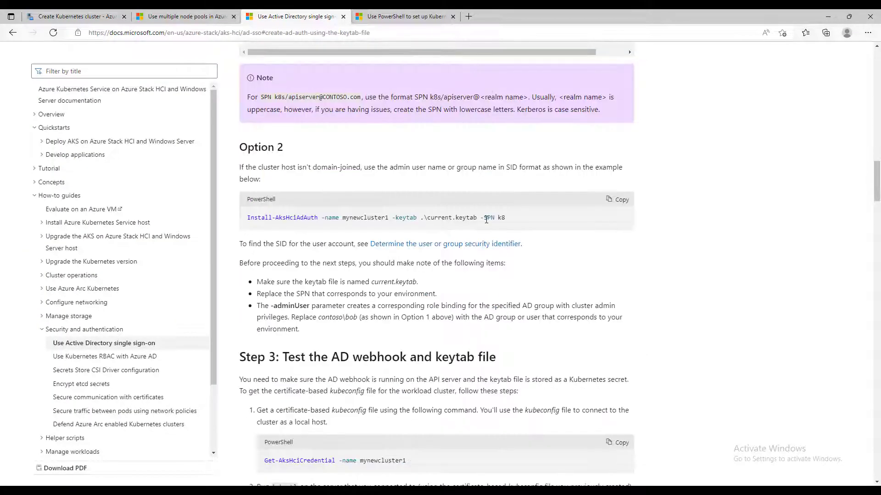
pyautogui.scroll(-15, 486, 220)
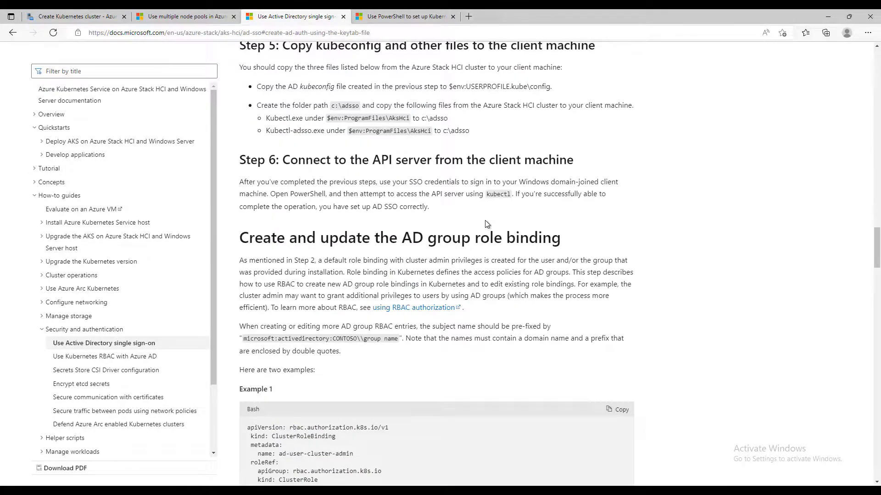
pyautogui.scroll(-15, 487, 223)
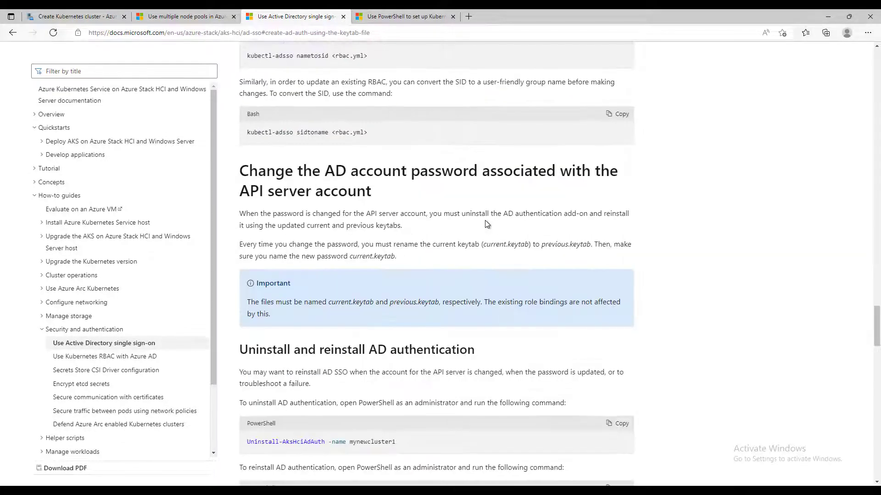
pyautogui.scroll(-1, 485, 221)
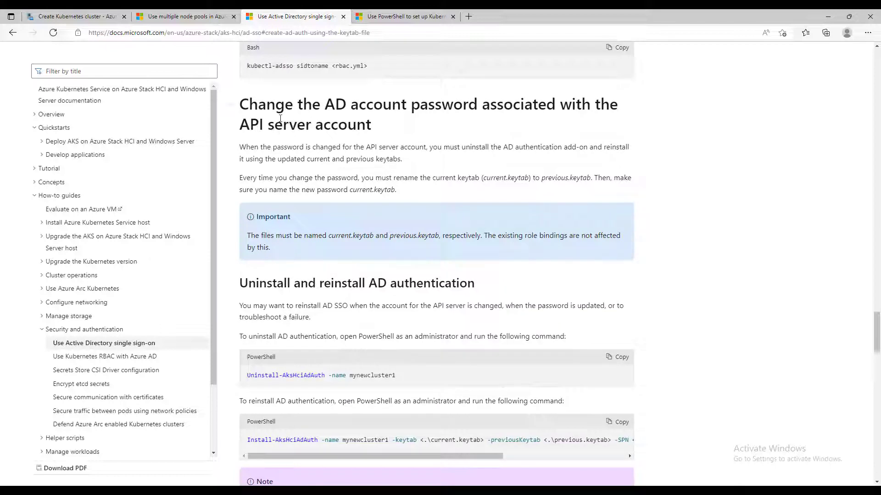
pyautogui.scroll(-5, 567, 236)
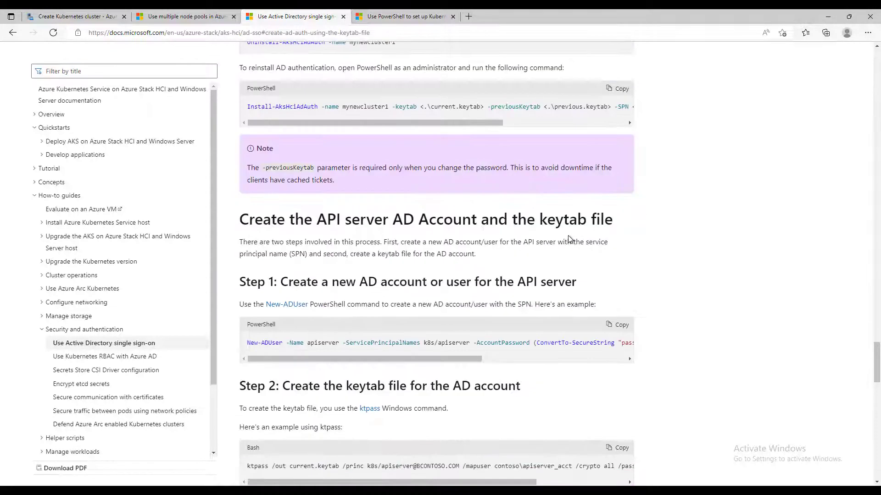
pyautogui.scroll(-3, 568, 238)
pyautogui.scroll(1, 560, 233)
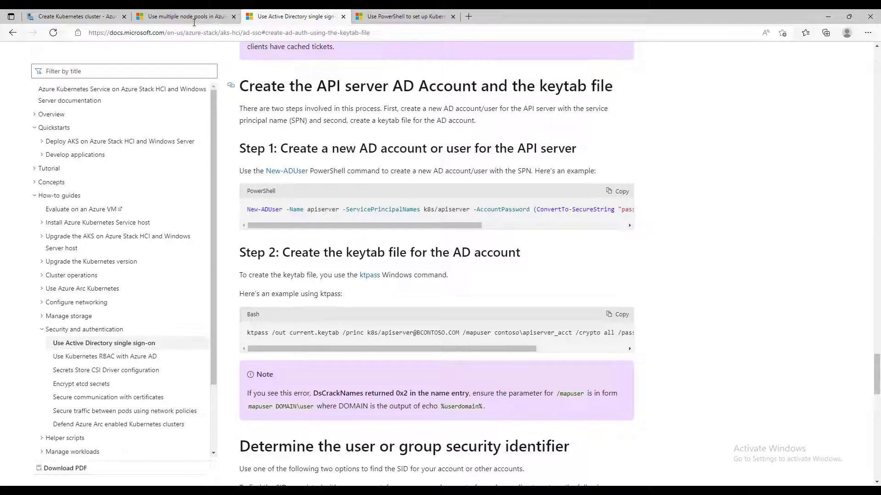
pyautogui.click(83, 16)
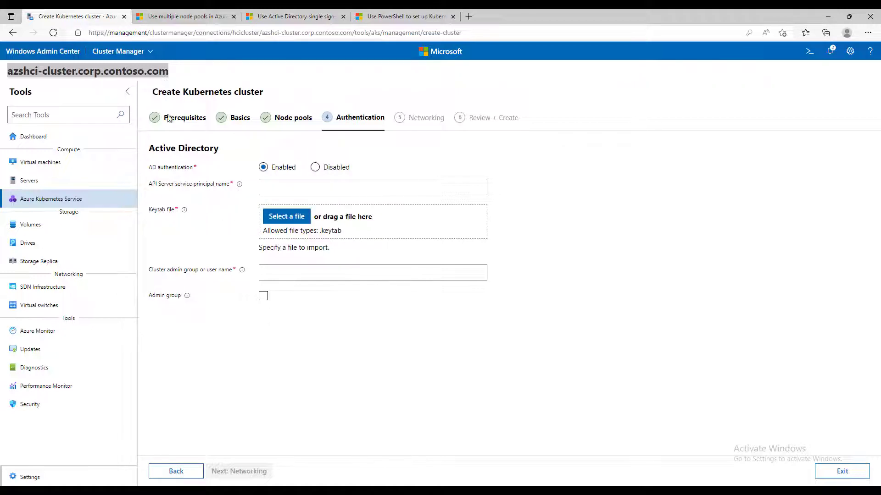
pyautogui.click(294, 16)
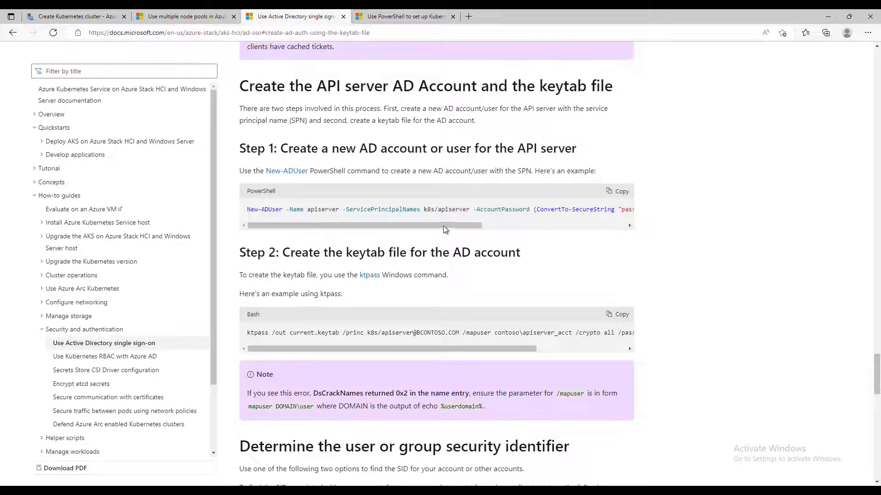
# - Copy the New-ADUser example command from the PowerShell code block
pyautogui.moveTo(403, 225); pyautogui.dragTo(611, 217)
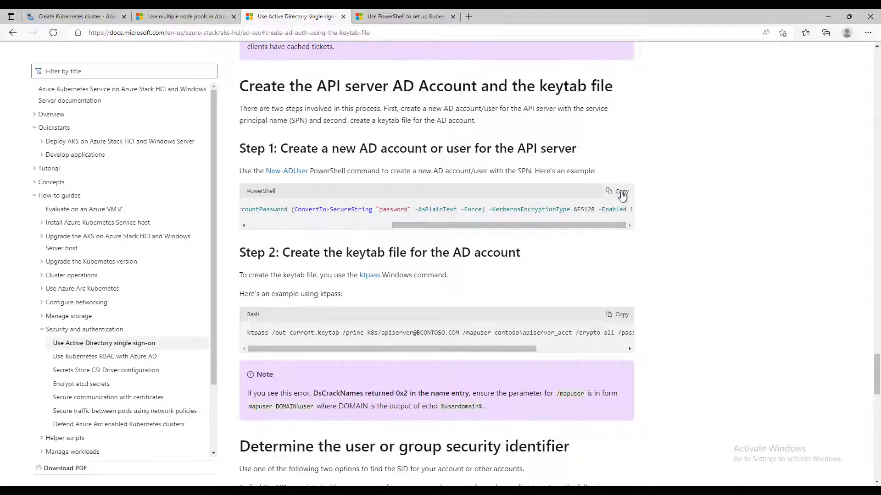
pyautogui.click(621, 195)
pyautogui.moveTo(502, 230); pyautogui.dragTo(272, 229)
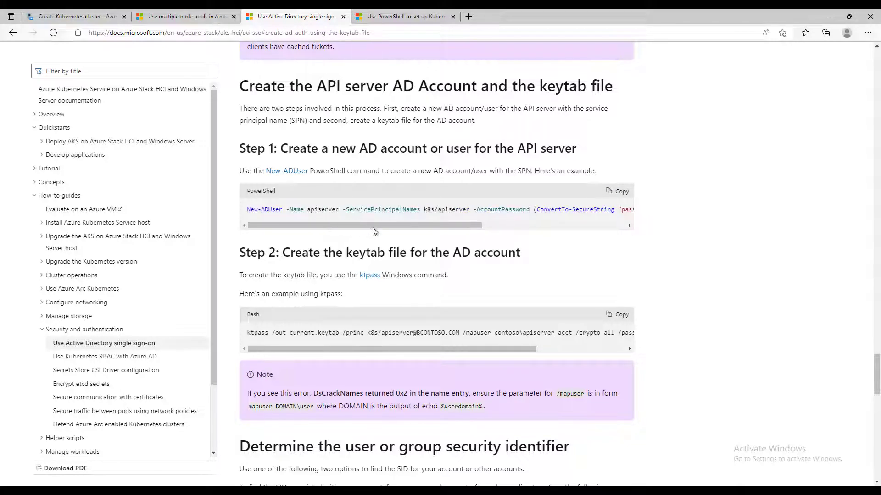
pyautogui.moveTo(384, 227); pyautogui.dragTo(331, 233)
pyautogui.hscroll(5, 462, 234)
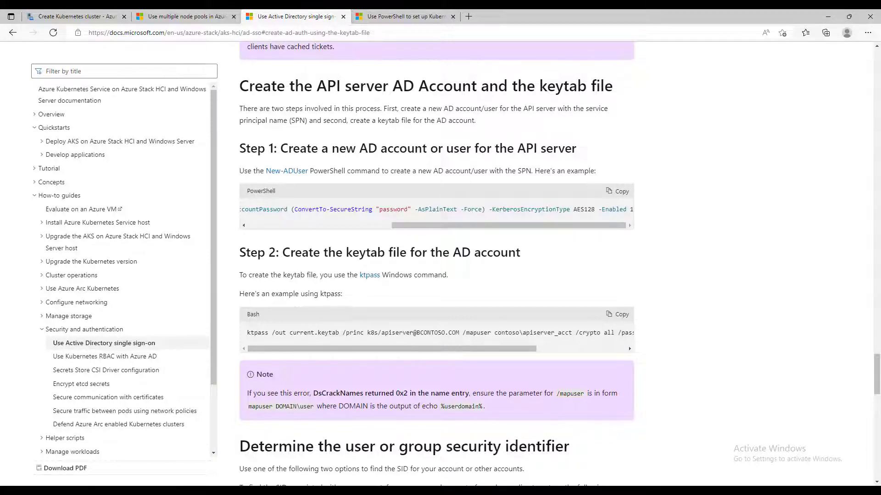
# - Minimize the remote session and switch to the JY_AKS-DC domain controller VM
pyautogui.moveTo(147, 10)
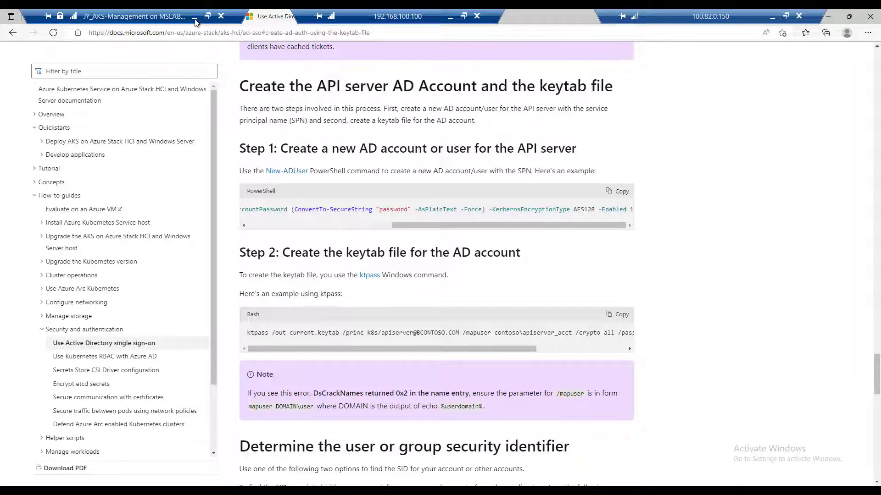
pyautogui.click(195, 17)
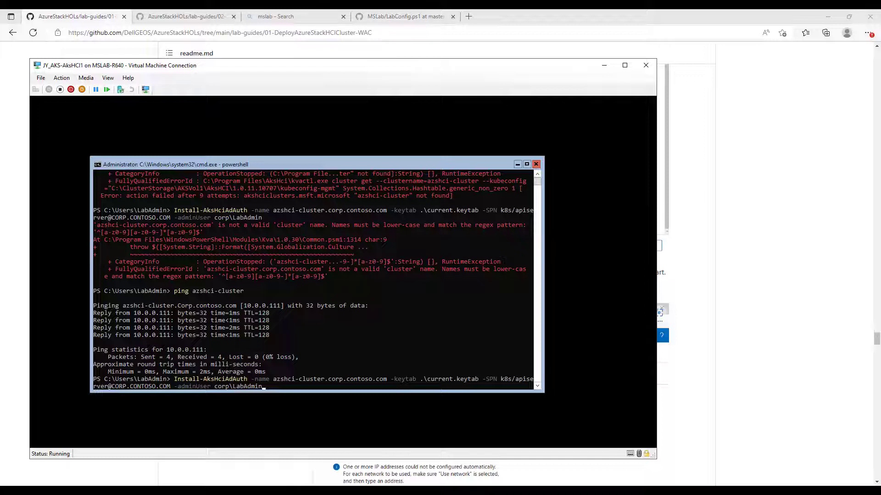
pyautogui.moveTo(305, 491)
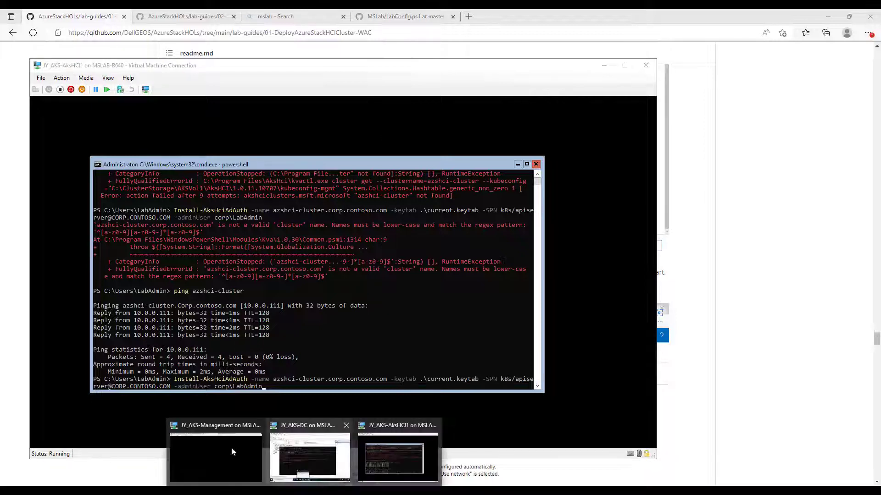
pyautogui.click(319, 449)
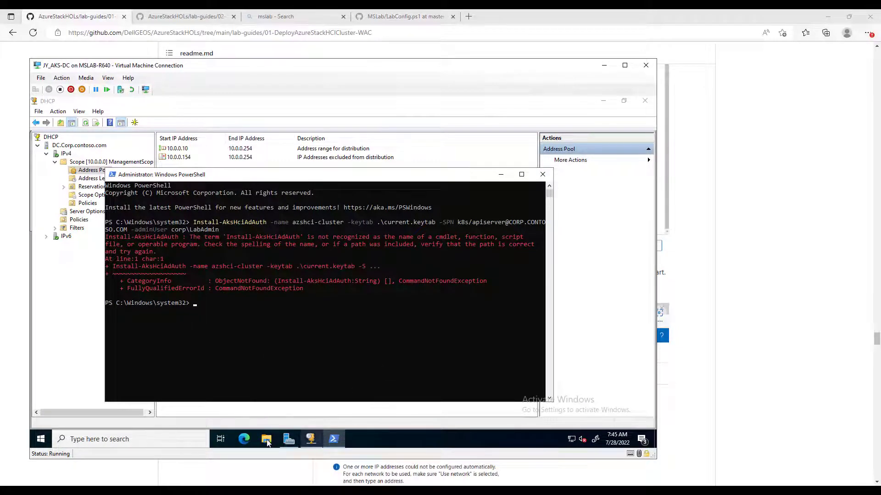
# - Launch Notepad on the DC from the taskbar search and paste the New-ADUser command
pyautogui.click(133, 441)
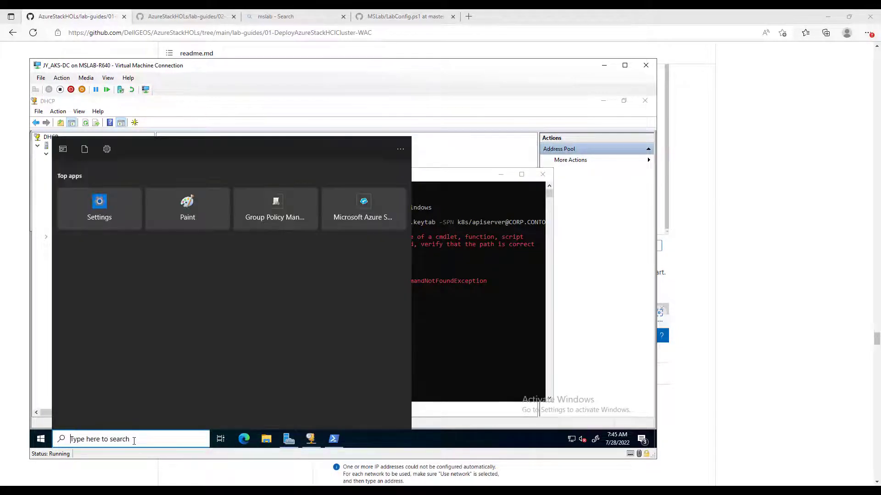
pyautogui.write('not')
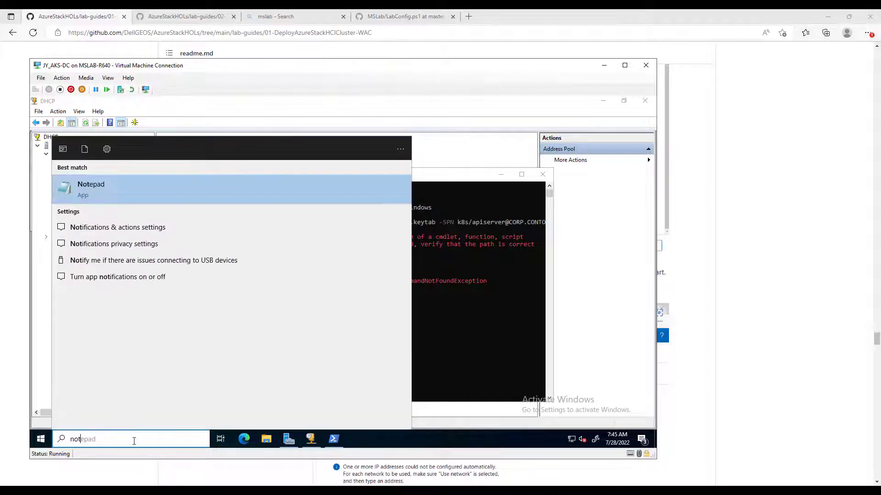
pyautogui.press('Down')
pyautogui.press('Up')
pyautogui.press('Return')
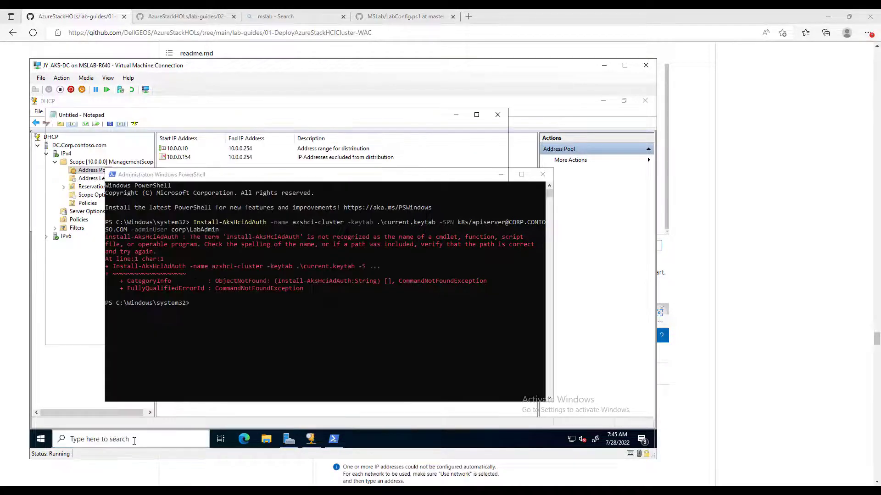
pyautogui.hotkey('ctrl', 'v')
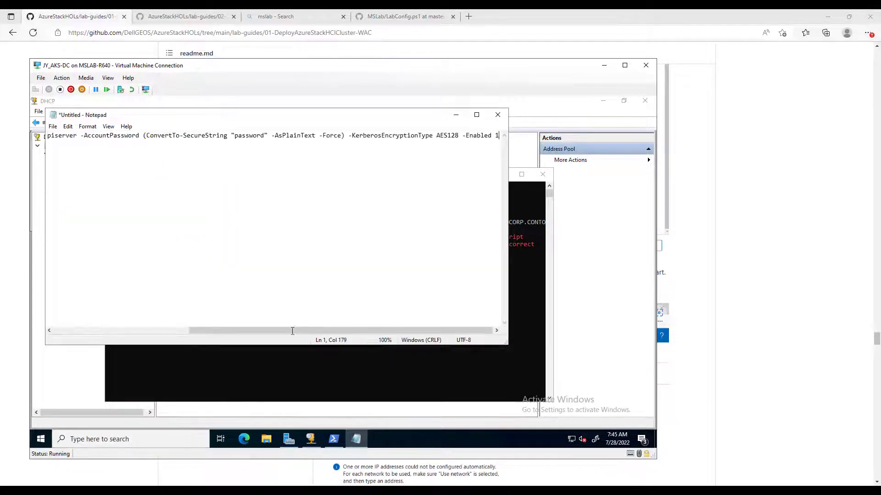
# - Replace the placeholder password in the ConvertTo-SecureString argument with the chosen account password
pyautogui.moveTo(294, 330); pyautogui.dragTo(106, 136)
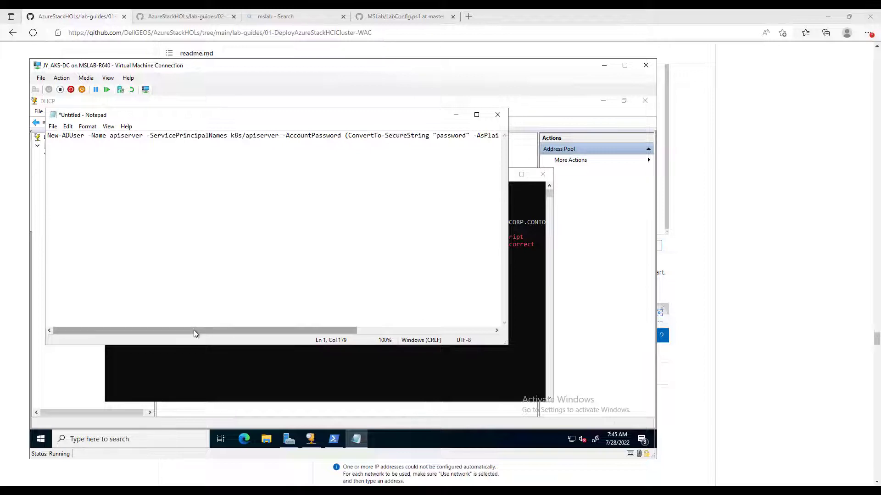
pyautogui.moveTo(196, 335); pyautogui.dragTo(320, 202)
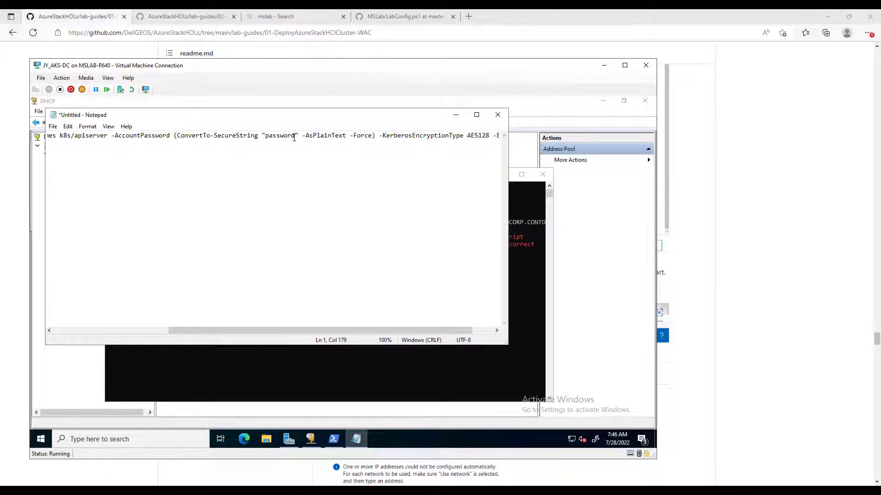
pyautogui.press('BackSpace')
pyautogui.press('BackSpace')
pyautogui.press('BackSpace')
pyautogui.press('BackSpace')
pyautogui.press('BackSpace')
pyautogui.press('BackSpace')
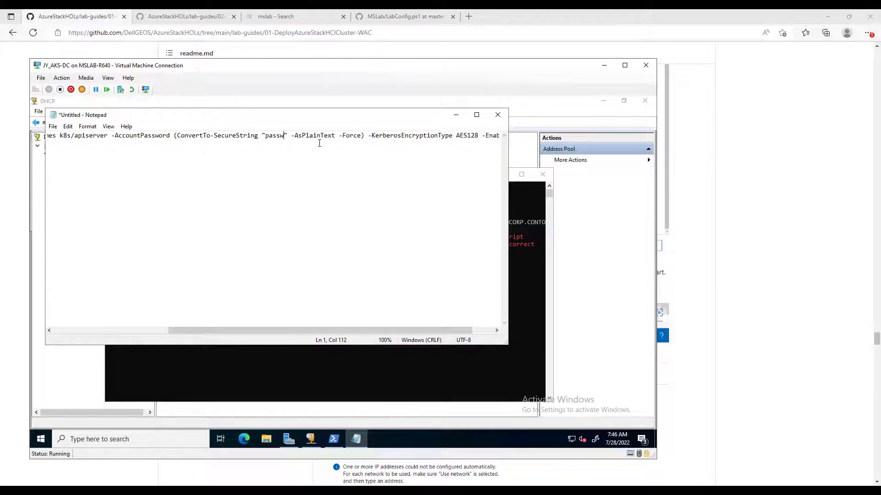
pyautogui.press('BackSpace')
pyautogui.press('BackSpace')
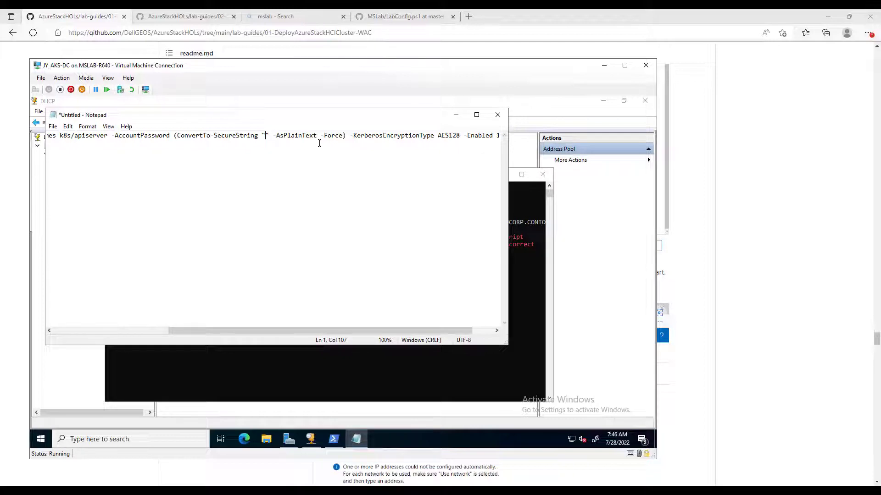
pyautogui.write('LS1setu')
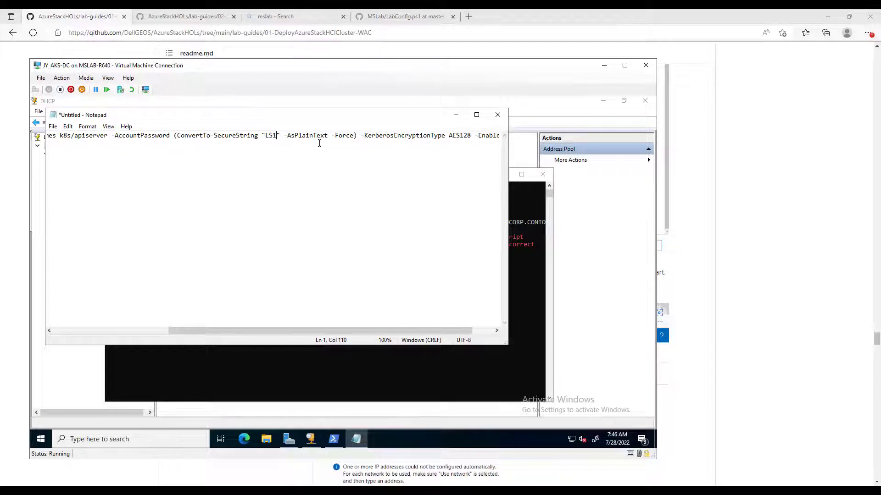
pyautogui.write('p!')
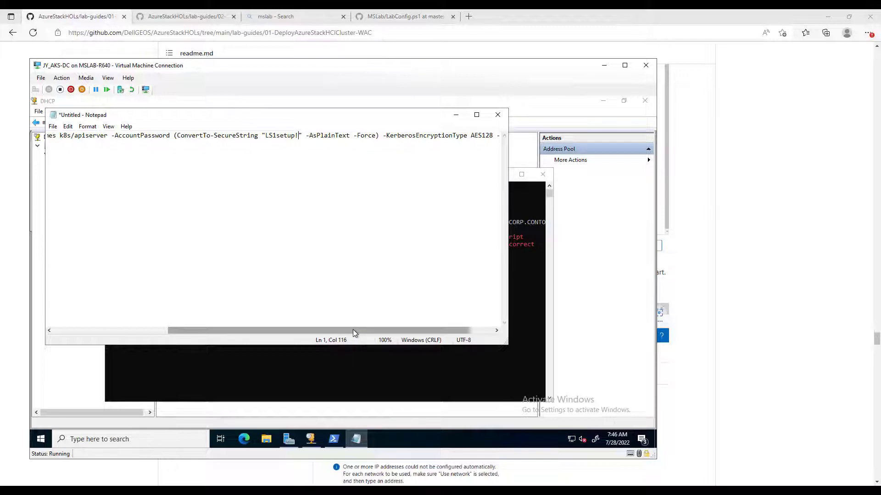
# - Select the complete edited New-ADUser command line for copying
pyautogui.moveTo(352, 330); pyautogui.dragTo(130, 345)
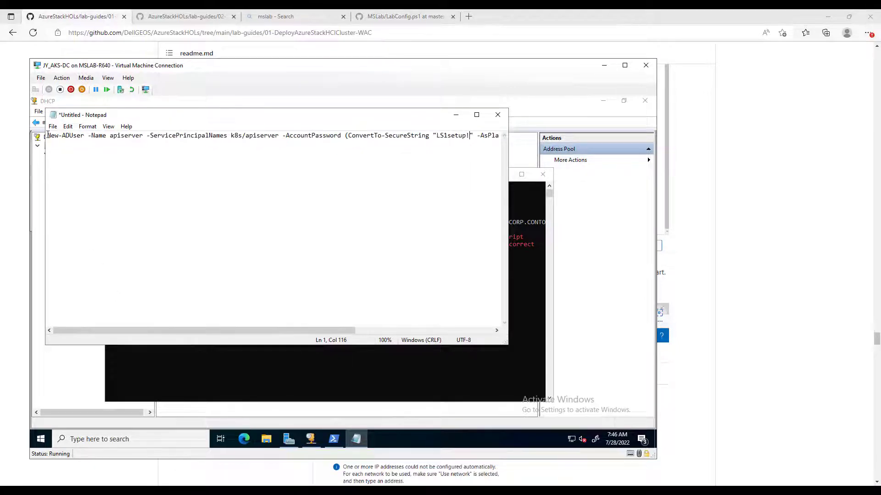
pyautogui.moveTo(47, 136); pyautogui.dragTo(439, 135)
pyautogui.moveTo(516, 145); pyautogui.dragTo(557, 133)
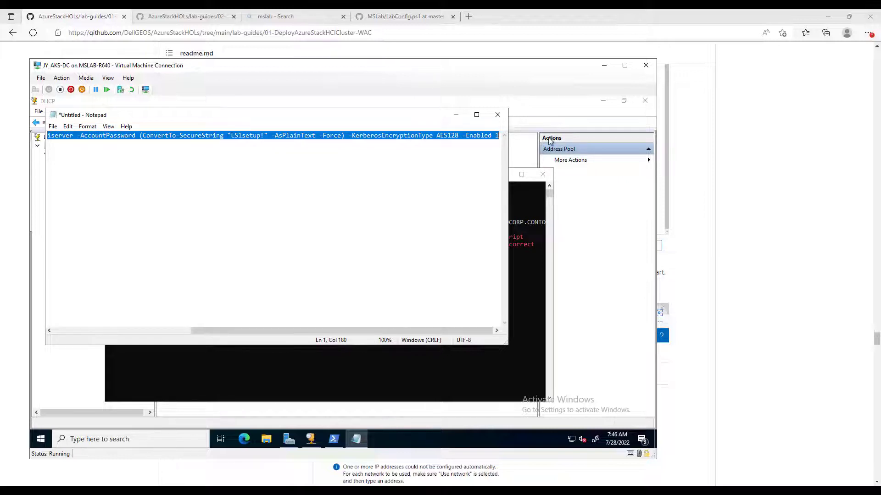
# - Paste and run New-ADUser in the DC's PowerShell to create the apiserver account, then return to the host browser
pyautogui.click(400, 367)
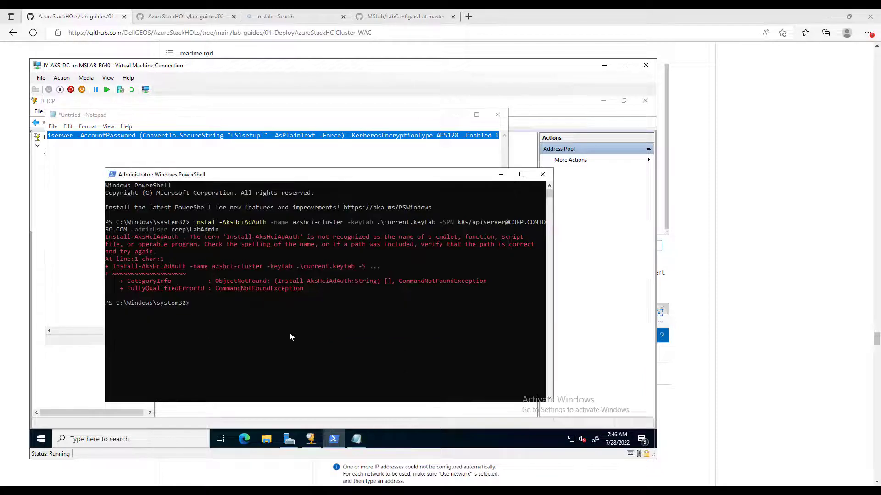
pyautogui.rightClick(253, 317)
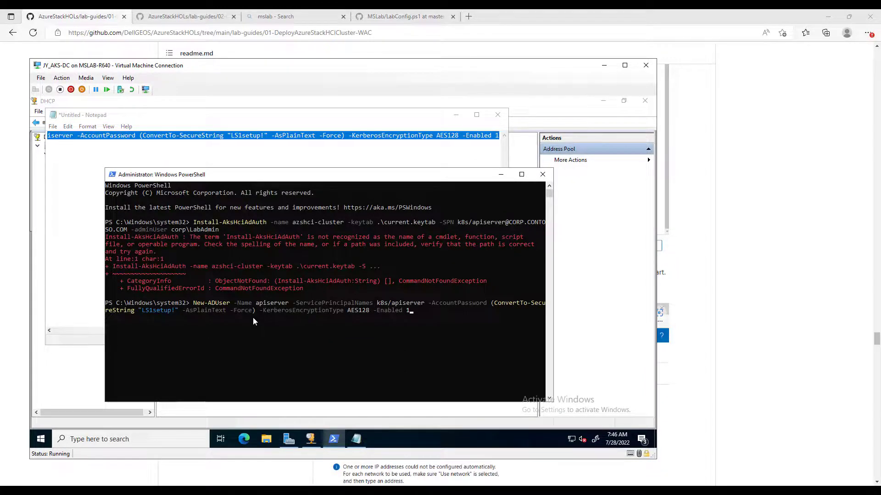
pyautogui.press('Return')
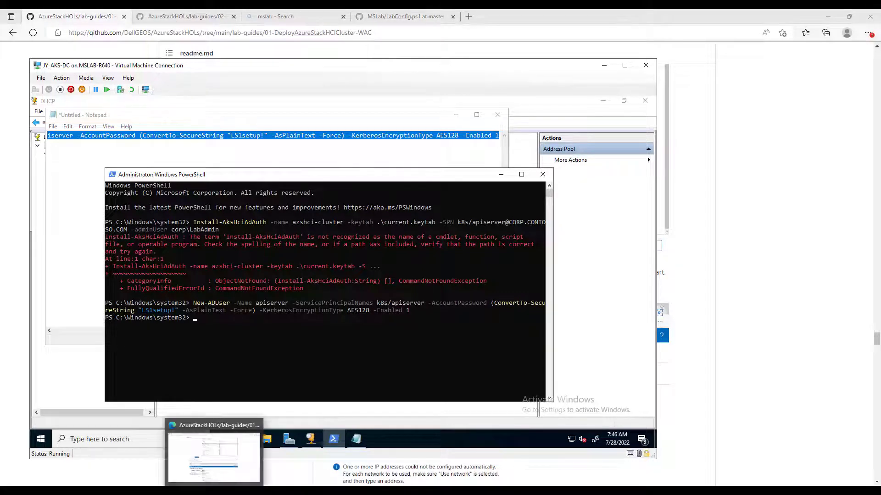
pyautogui.click(216, 491)
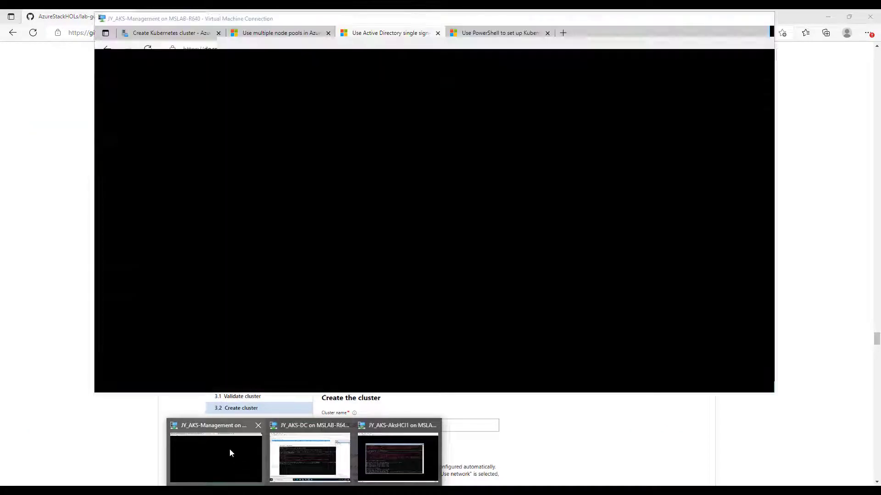
# - On the management VM, copy the Step 2 ktpass keytab example from the Docs article
pyautogui.click(229, 448)
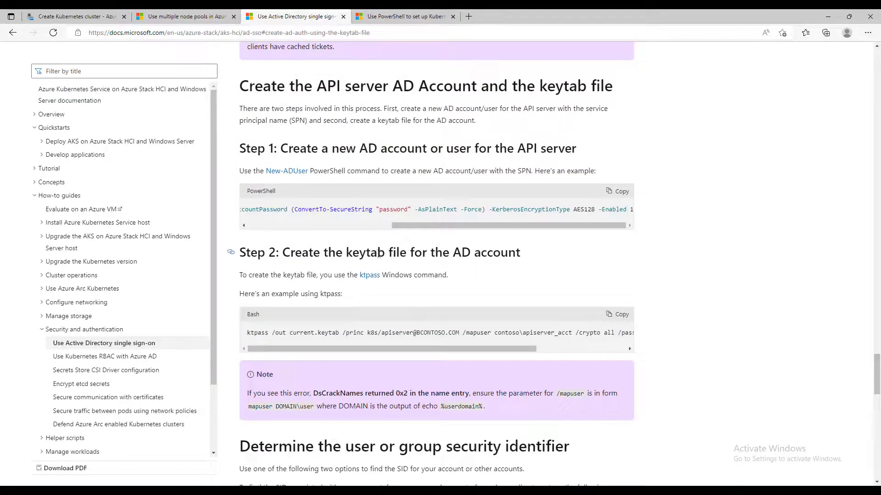
pyautogui.moveTo(329, 254); pyautogui.dragTo(396, 254)
pyautogui.moveTo(469, 254); pyautogui.dragTo(520, 262)
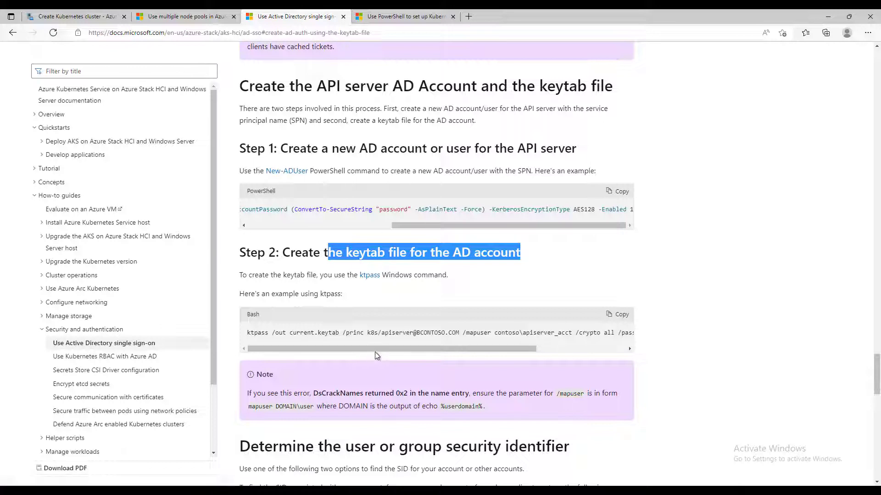
pyautogui.click(622, 315)
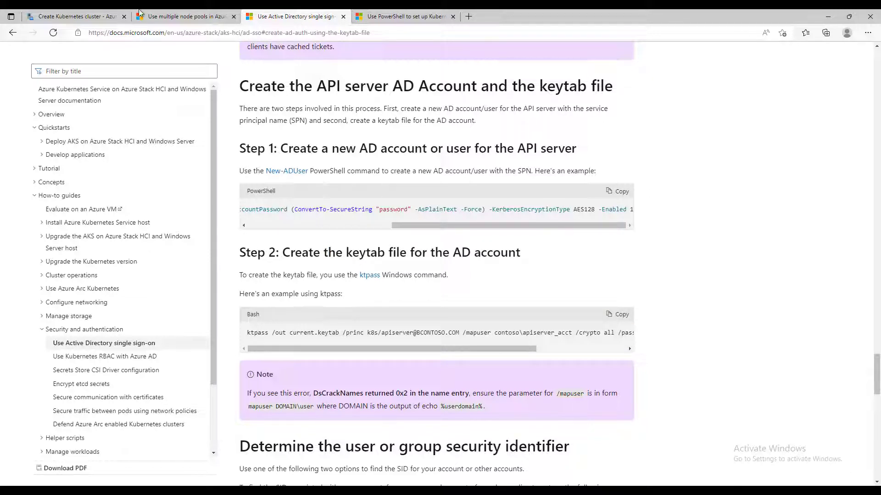
pyautogui.moveTo(139, 10)
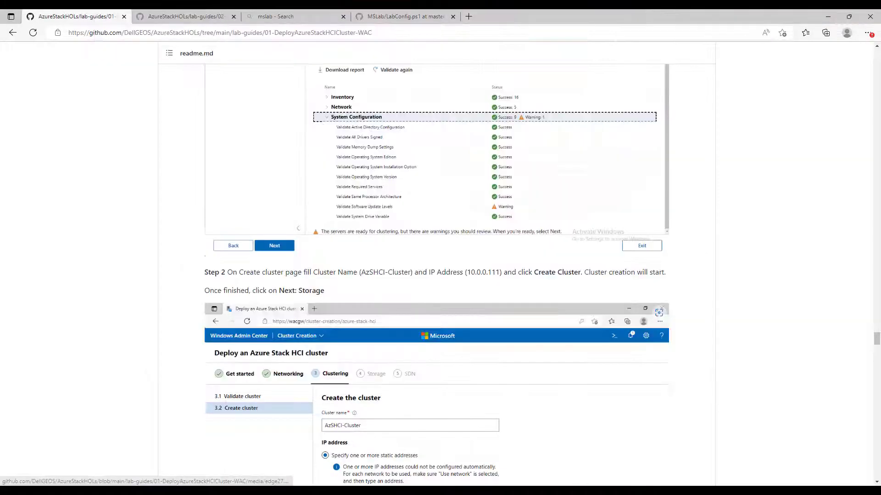
# - On the DC VM, run a bare ktpass in PowerShell to confirm the tool is available
pyautogui.moveTo(306, 491)
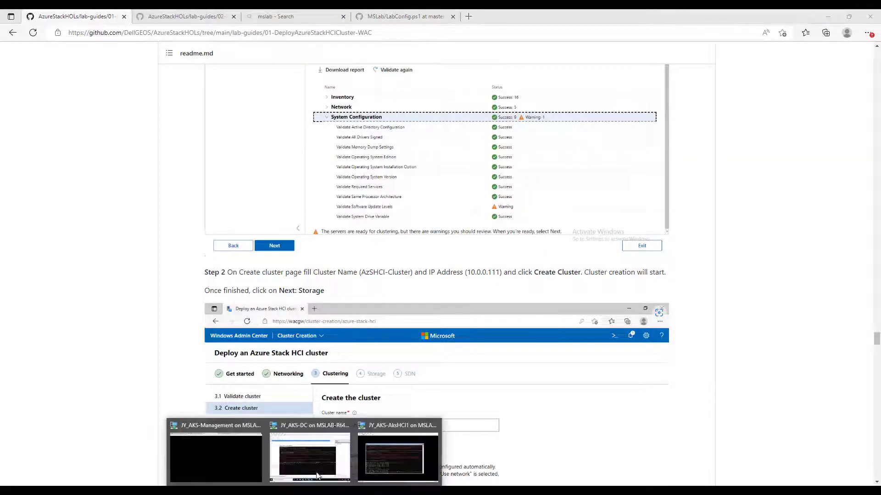
pyautogui.click(314, 444)
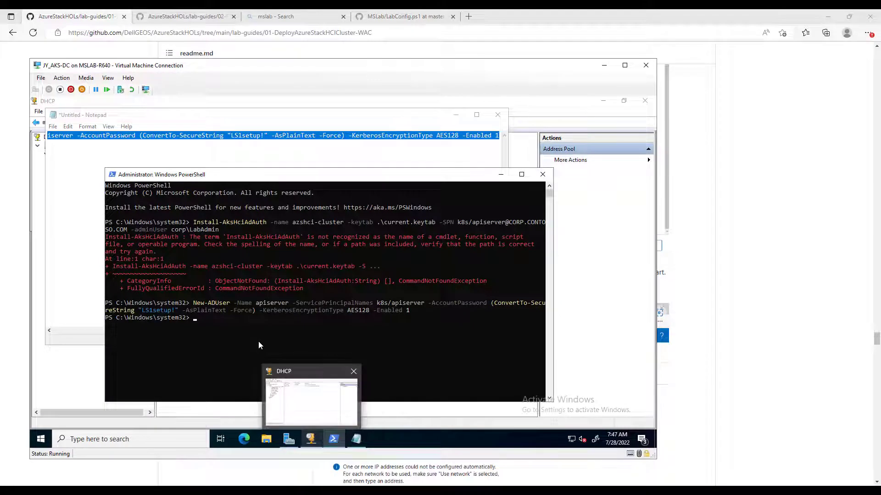
pyautogui.write('kt')
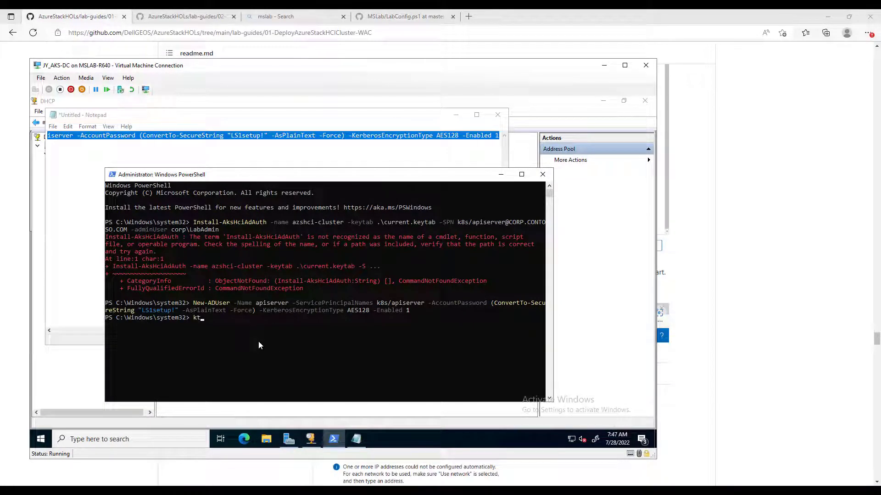
pyautogui.write('pass')
pyautogui.press('Return')
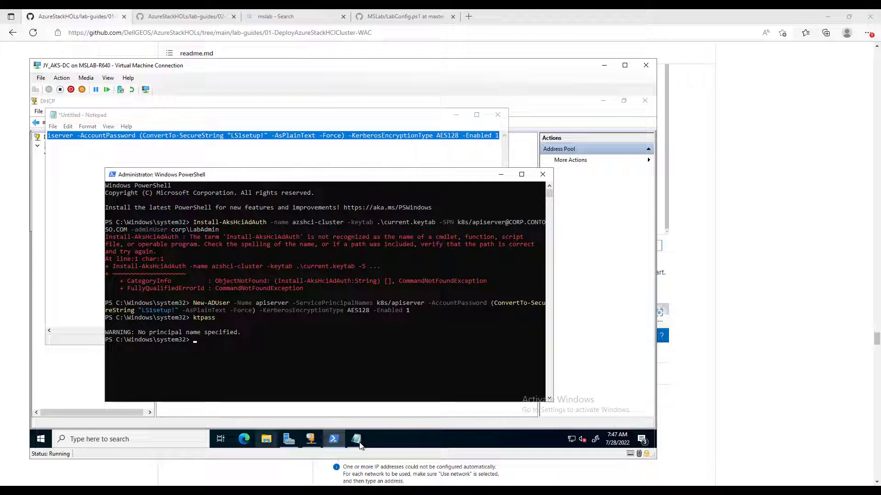
# - Paste the ktpass example into Notepad and change its sample domain to CORP.CONTOSO
pyautogui.moveTo(360, 444)
pyautogui.moveTo(360, 406)
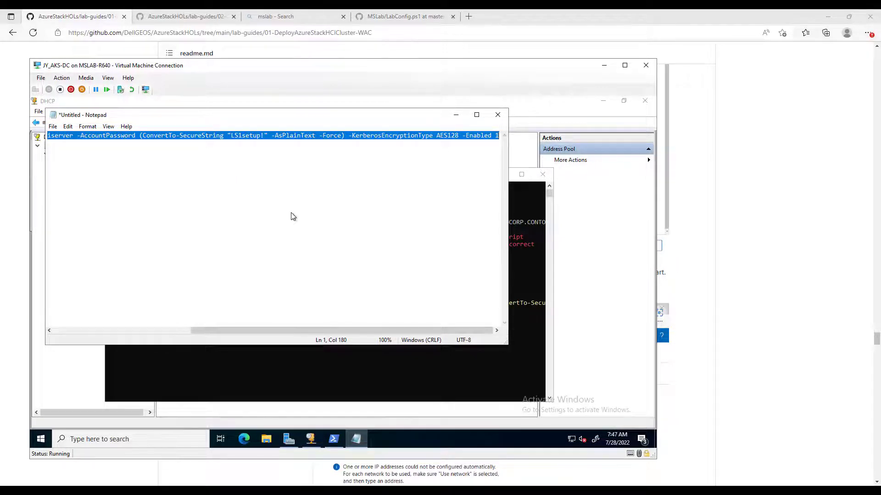
pyautogui.hotkey('ctrl', 'v')
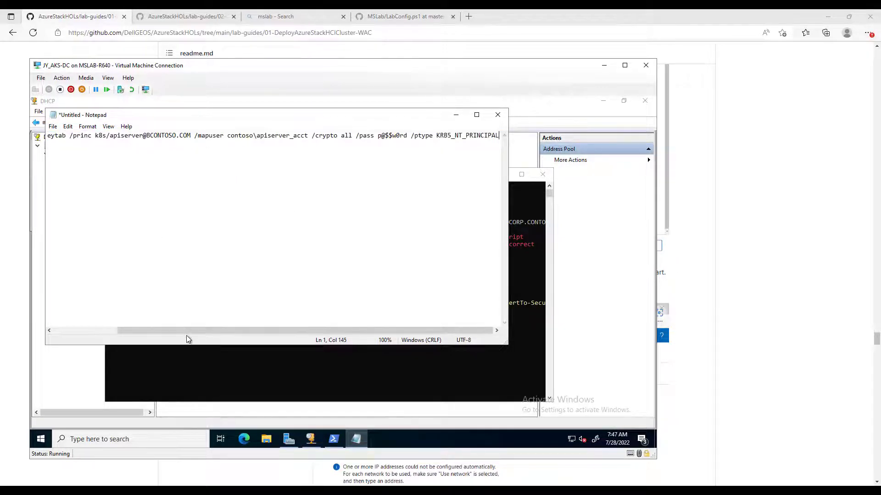
pyautogui.moveTo(188, 330); pyautogui.dragTo(34, 326)
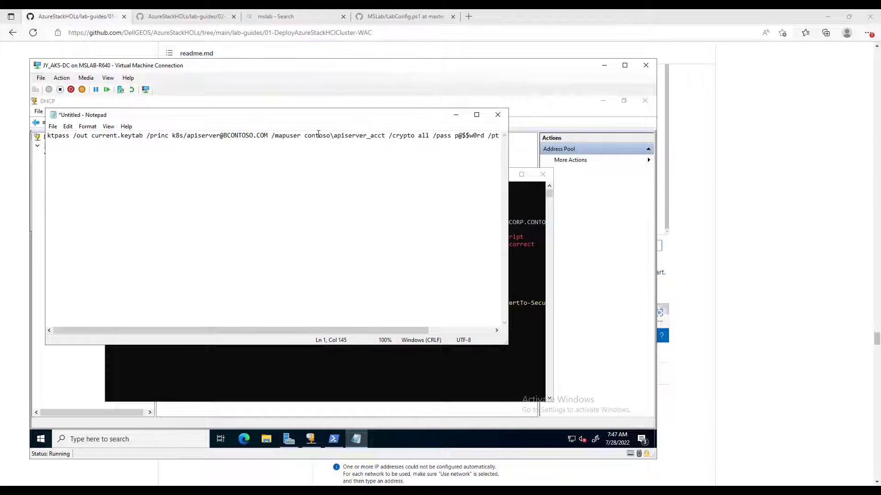
pyautogui.click(253, 135)
pyautogui.press('BackSpace')
pyautogui.press('BackSpace')
pyautogui.press('BackSpace')
pyautogui.press('BackSpace')
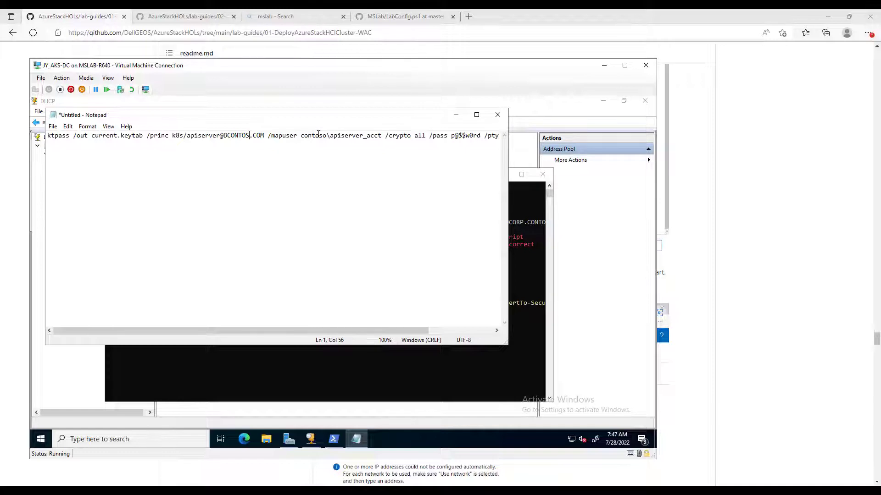
pyautogui.press('BackSpace')
pyautogui.press('BackSpace')
pyautogui.press('BackSpace')
pyautogui.press('BackSpace')
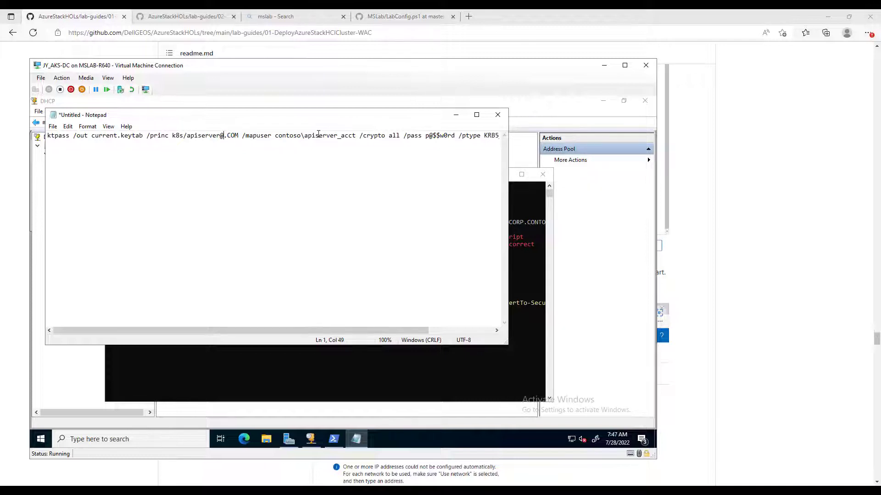
pyautogui.write('CORP.')
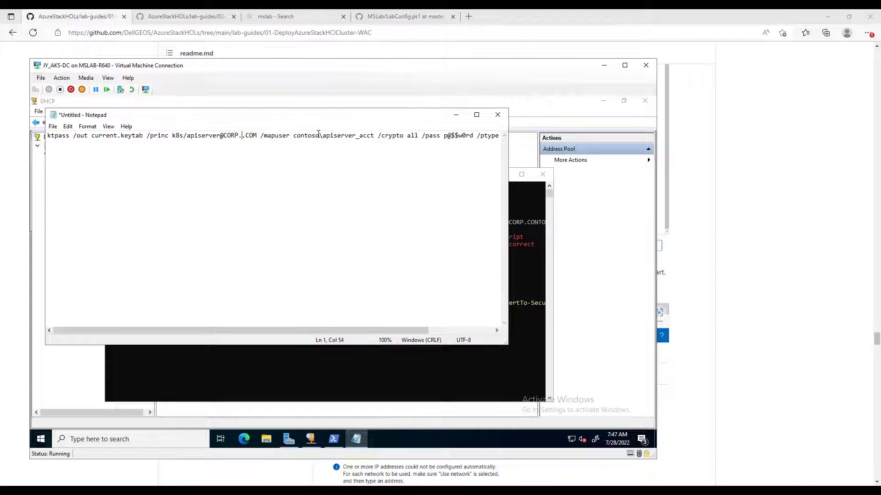
pyautogui.write('CONTOSO')
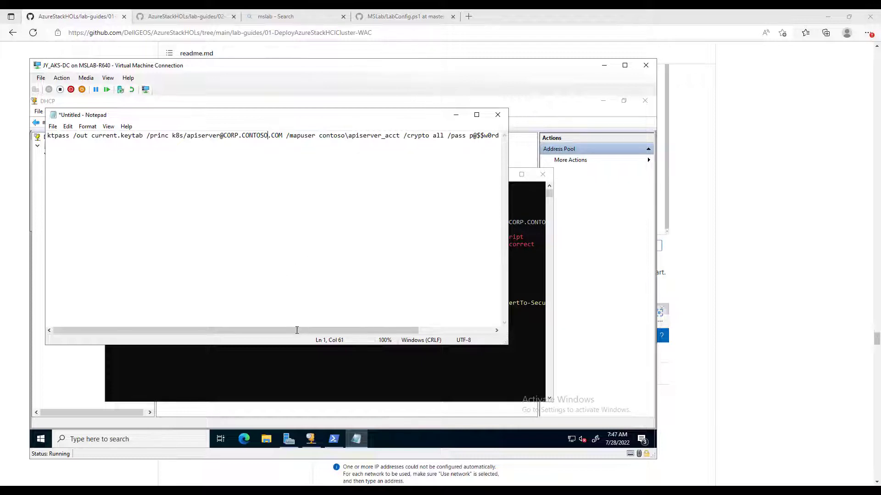
# - Replace the sample password in the ktpass command with the account password
pyautogui.moveTo(295, 331); pyautogui.dragTo(430, 337)
pyautogui.click(408, 137)
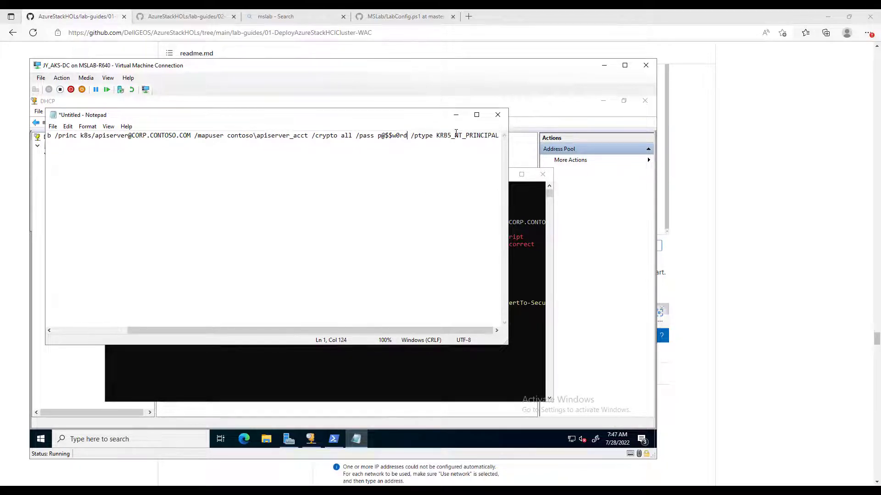
pyautogui.press('BackSpace')
pyautogui.press('BackSpace')
pyautogui.press('BackSpace')
pyautogui.press('BackSpace')
pyautogui.press('BackSpace')
pyautogui.press('BackSpace')
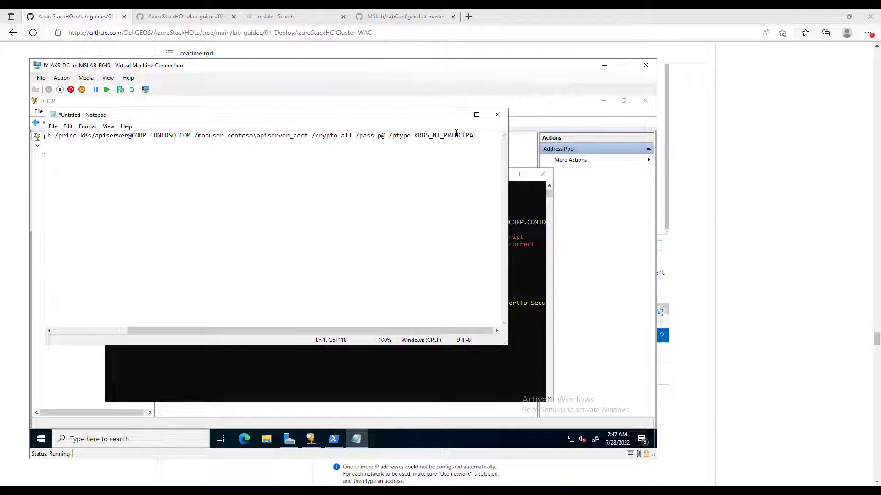
pyautogui.press('BackSpace')
pyautogui.press('BackSpace')
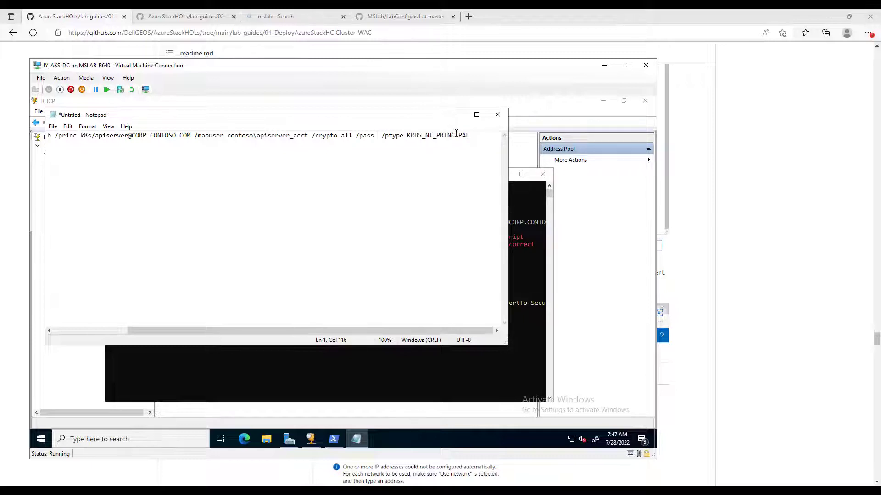
pyautogui.write('LS1setu')
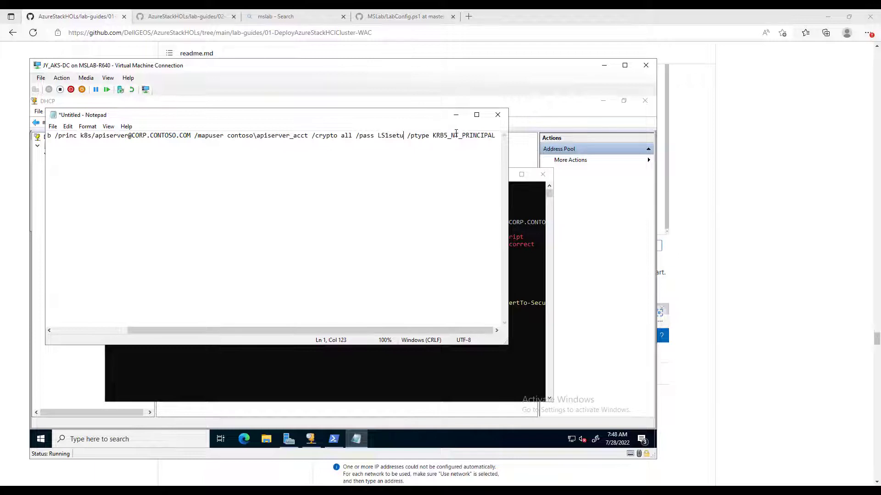
pyautogui.write('p!')
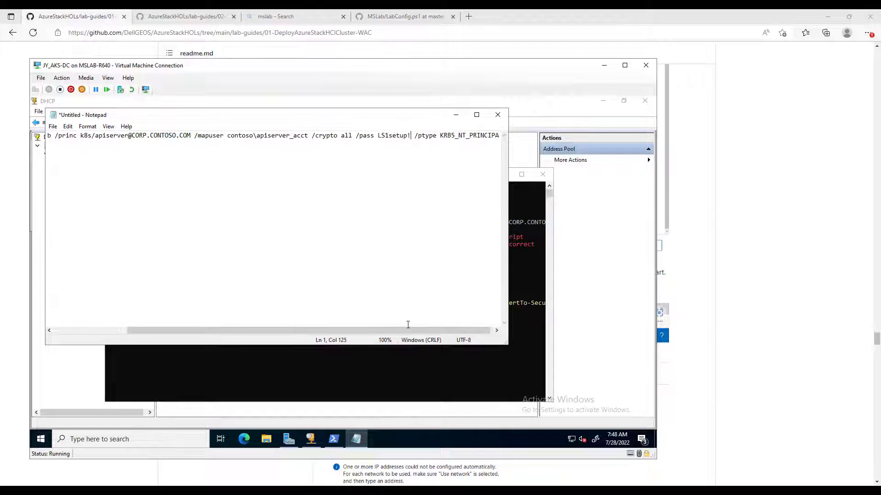
pyautogui.moveTo(406, 331); pyautogui.dragTo(459, 332)
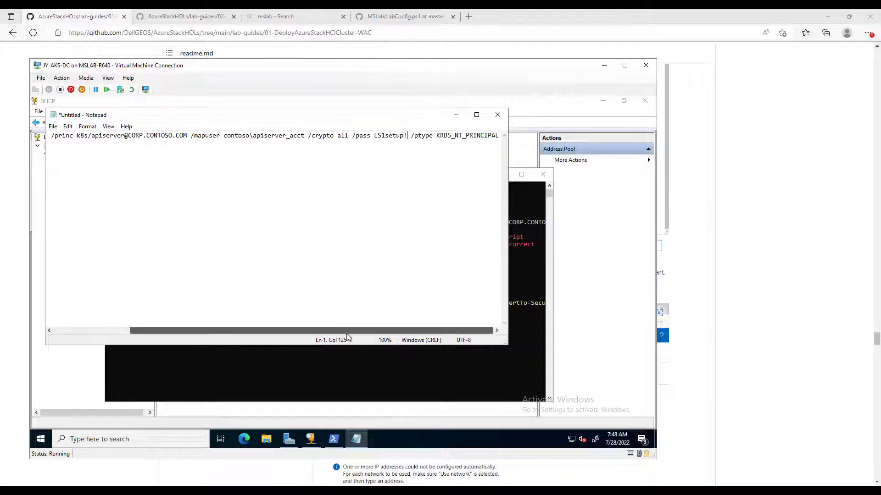
pyautogui.moveTo(346, 335); pyautogui.dragTo(466, 338)
pyautogui.moveTo(245, 344); pyautogui.dragTo(170, 343)
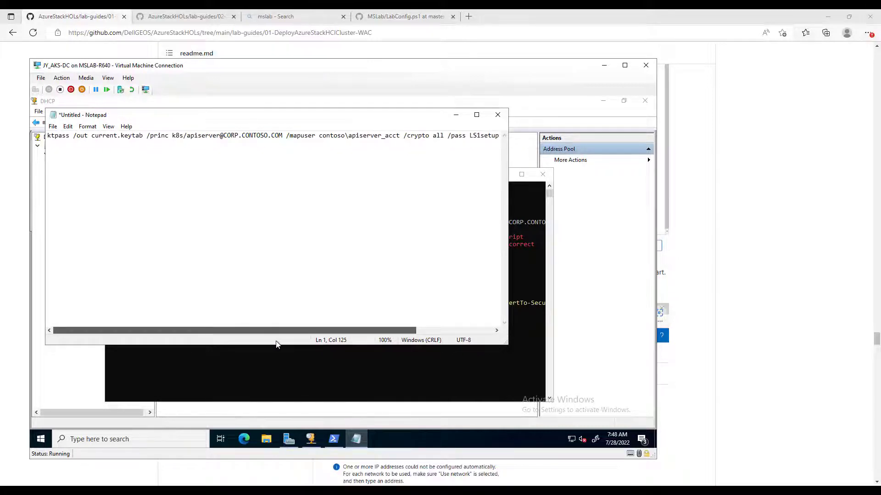
pyautogui.hscroll(3, 339, 341)
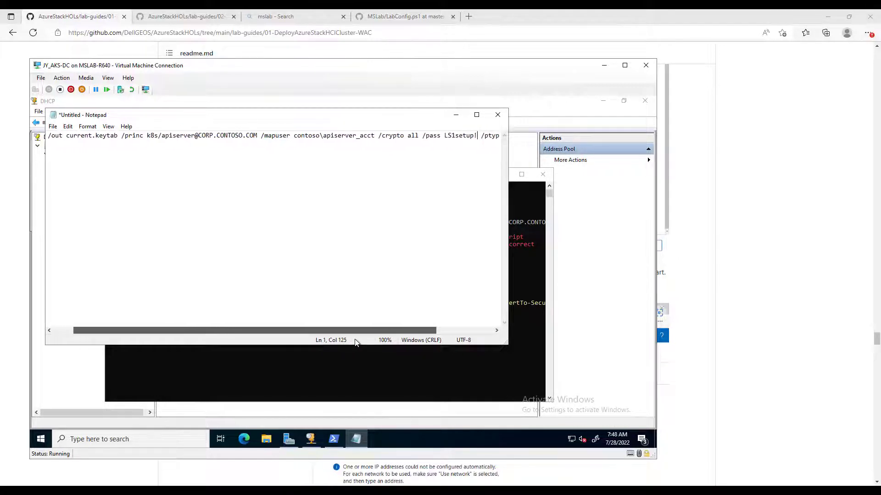
pyautogui.hscroll(1, 357, 342)
pyautogui.hscroll(5, 359, 342)
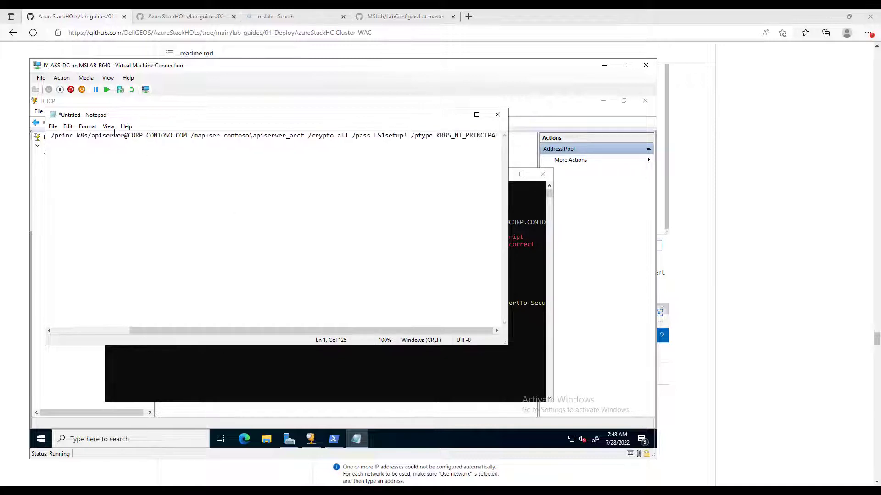
# - Select the entire edited ktpass command line in Notepad
pyautogui.click(114, 135)
pyautogui.hotkey('ctrl', 'a')
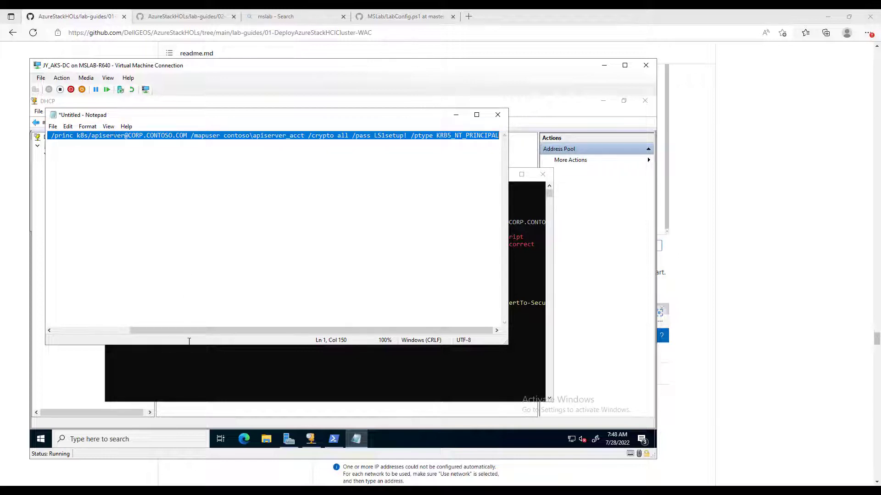
pyautogui.click(213, 375)
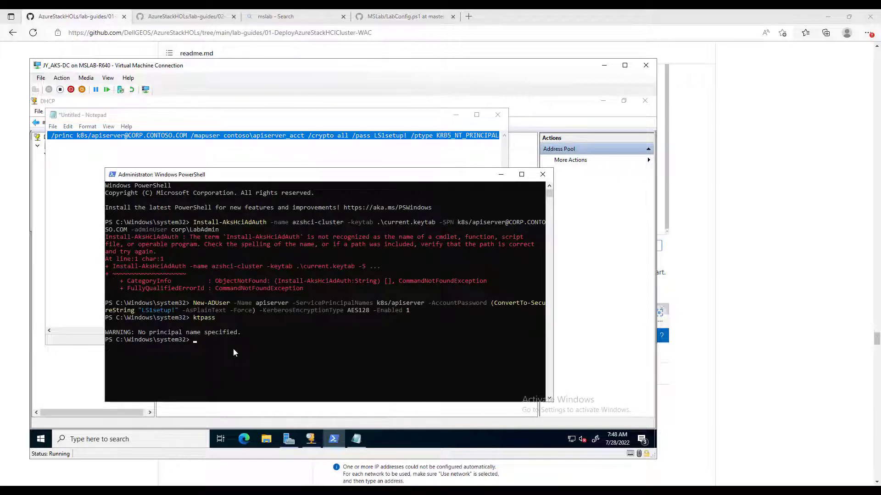
# - Run the ktpass keytab command, then rerun it with /mapuser contoso changed to corp; both fail
pyautogui.hotkey('ctrl', 'v')
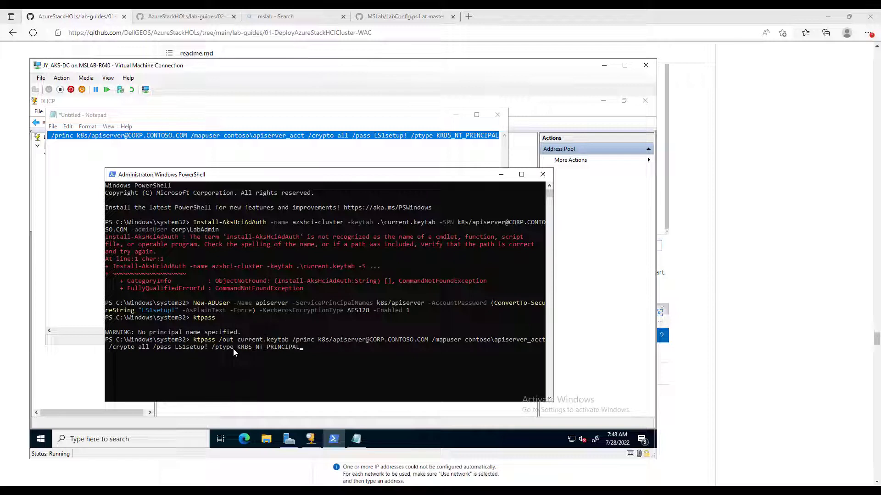
pyautogui.press('Return')
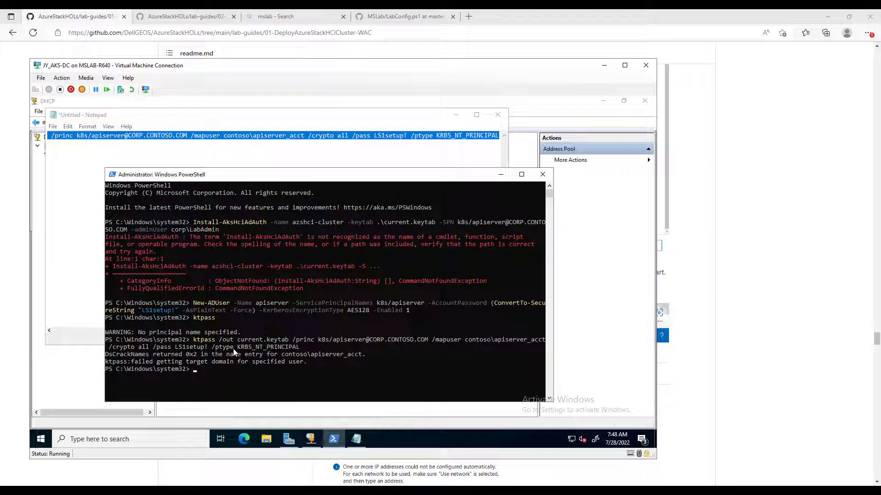
pyautogui.press('Up')
pyautogui.press('Left')
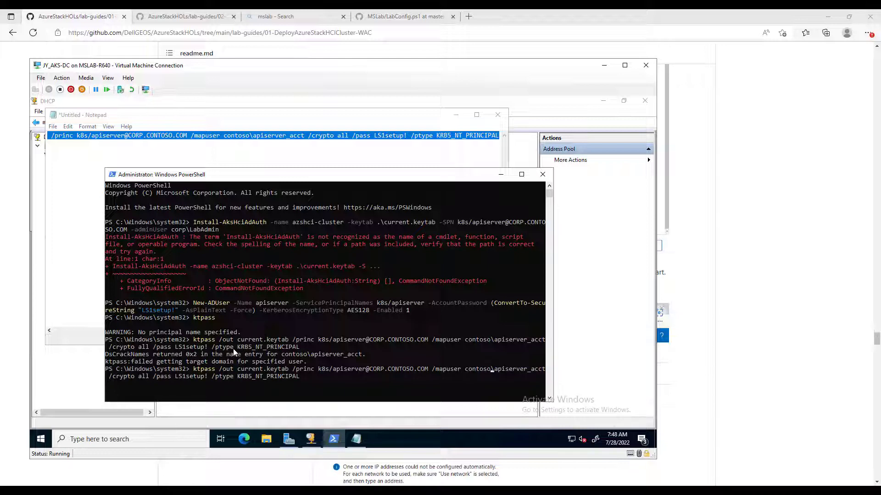
pyautogui.press('BackSpace')
pyautogui.press('BackSpace')
pyautogui.press('BackSpace')
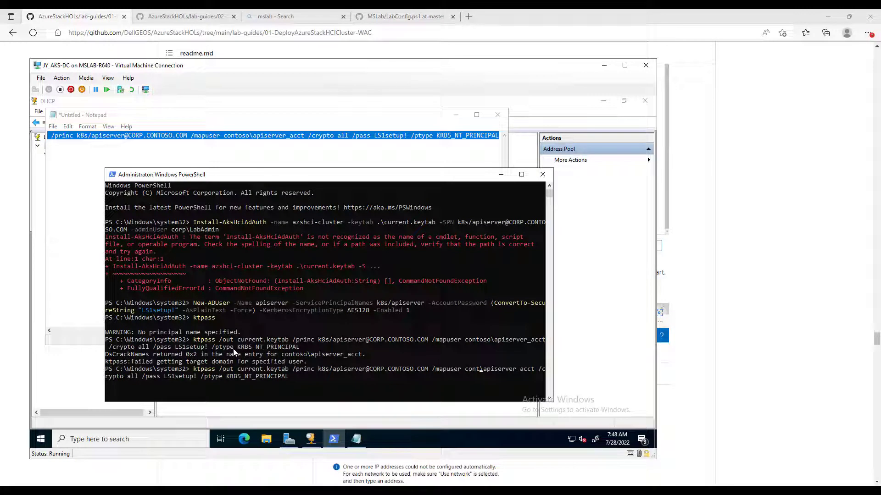
pyautogui.press('BackSpace')
pyautogui.press('BackSpace')
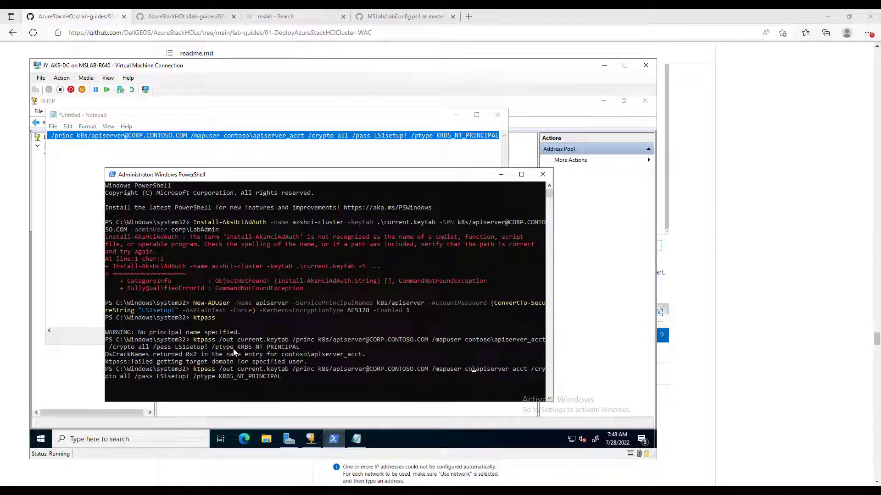
pyautogui.write('rp')
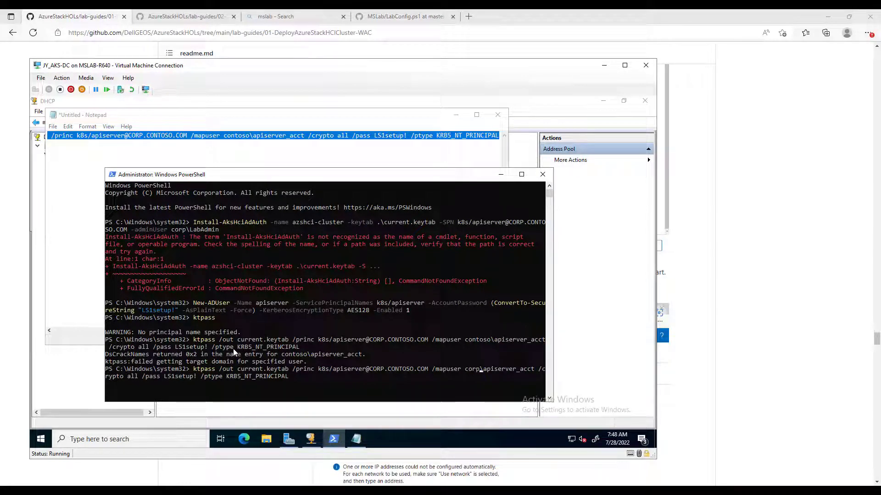
pyautogui.press('Right')
pyautogui.press('Right')
pyautogui.press('Return')
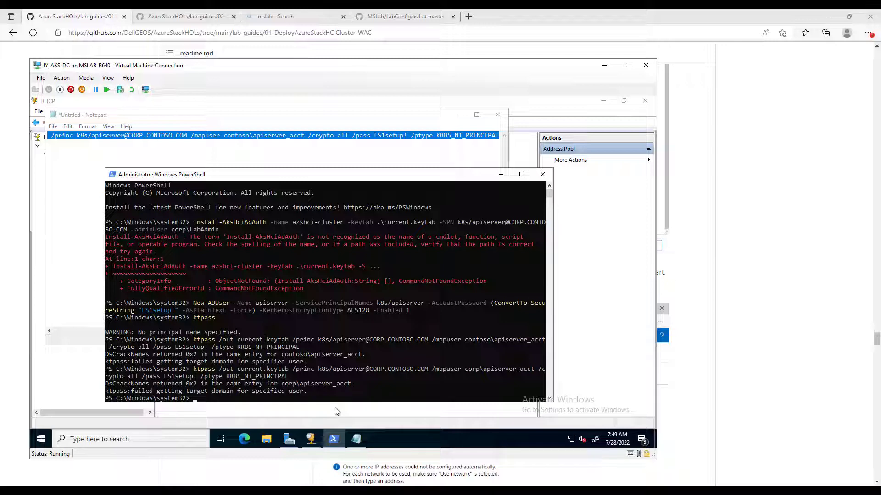
# - Rerun ktpass with /mapuser corp\apiserver (dropping _acct), successfully writing current.keytab
pyautogui.press('Up')
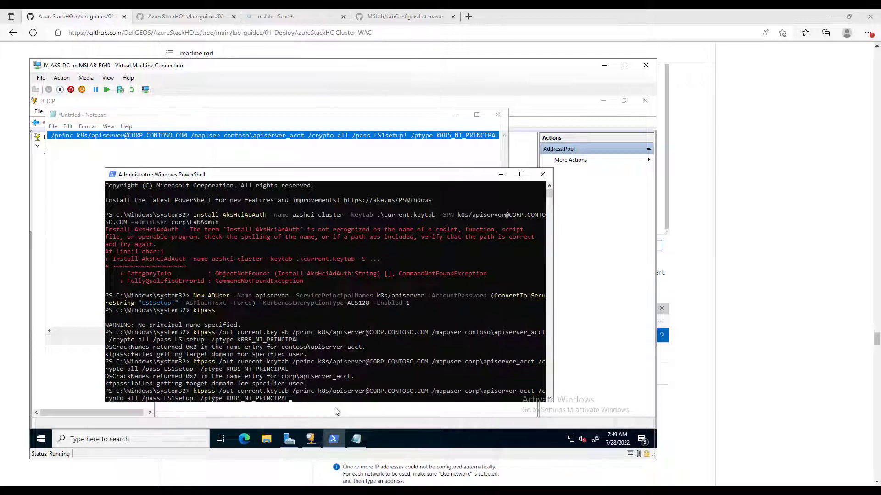
pyautogui.press('Left')
pyautogui.press('Left')
pyautogui.press('Left')
pyautogui.press('Left')
pyautogui.press('Left')
pyautogui.press('Left')
pyautogui.press('Left')
pyautogui.press('Left')
pyautogui.press('Left')
pyautogui.press('Left')
pyautogui.press('Left')
pyautogui.press('Left')
pyautogui.press('Left')
pyautogui.press('Left')
pyautogui.press('Left')
pyautogui.press('Left')
pyautogui.press('Left')
pyautogui.press('Left')
pyautogui.press('Left')
pyautogui.press('Left')
pyautogui.press('Left')
pyautogui.press('Left')
pyautogui.press('Left')
pyautogui.press('Left')
pyautogui.press('Left')
pyautogui.press('Left')
pyautogui.press('Right')
pyautogui.press('Right')
pyautogui.press('Right')
pyautogui.press('BackSpace')
pyautogui.press('BackSpace')
pyautogui.press('BackSpace')
pyautogui.press('BackSpace')
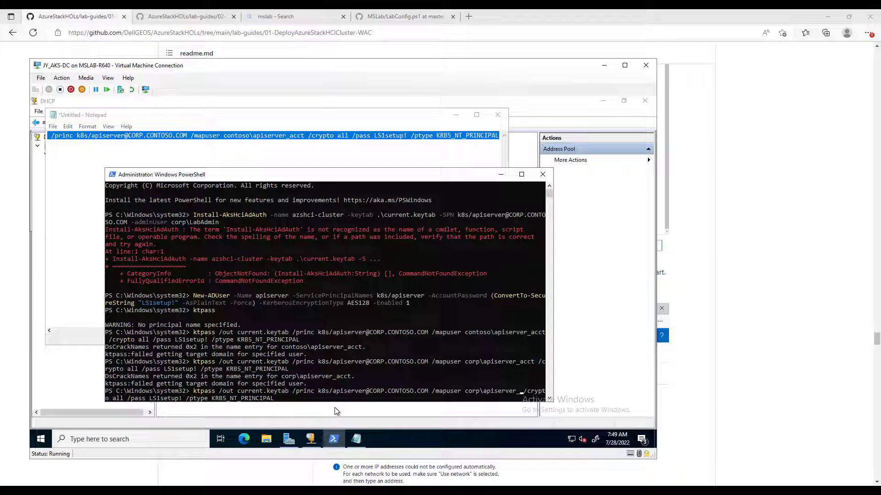
pyautogui.press('BackSpace')
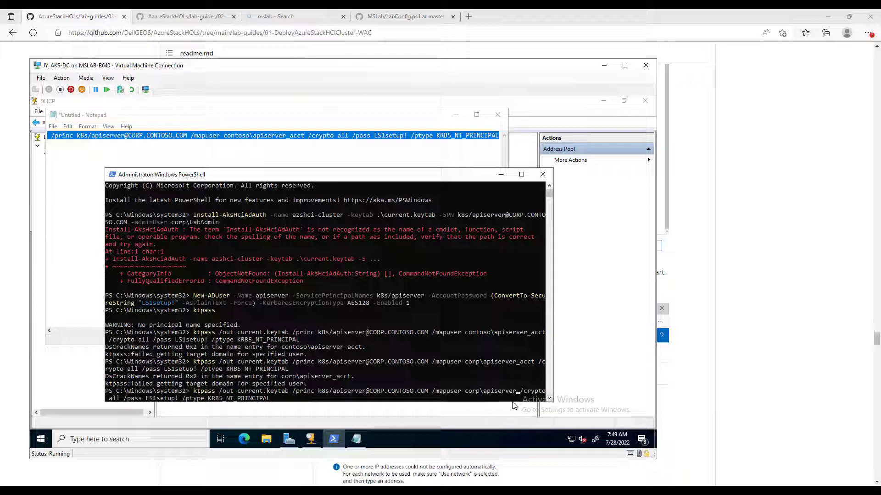
pyautogui.press('Right')
pyautogui.press('Return')
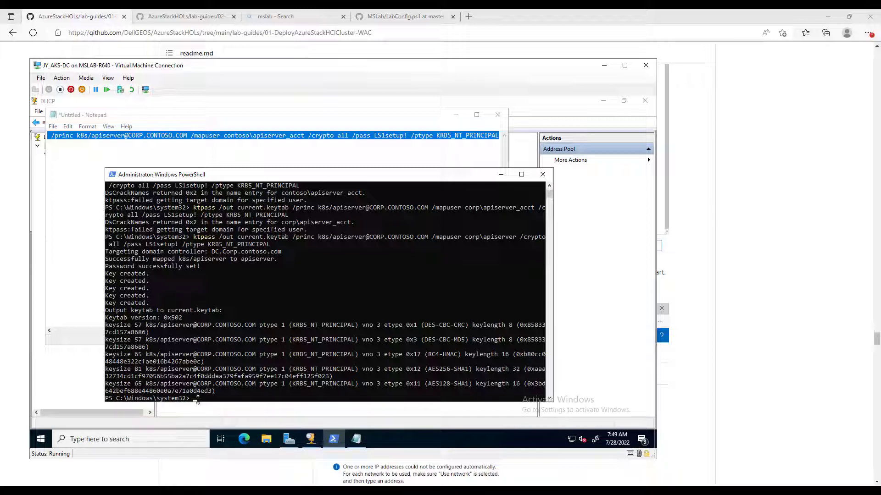
pyautogui.click(268, 442)
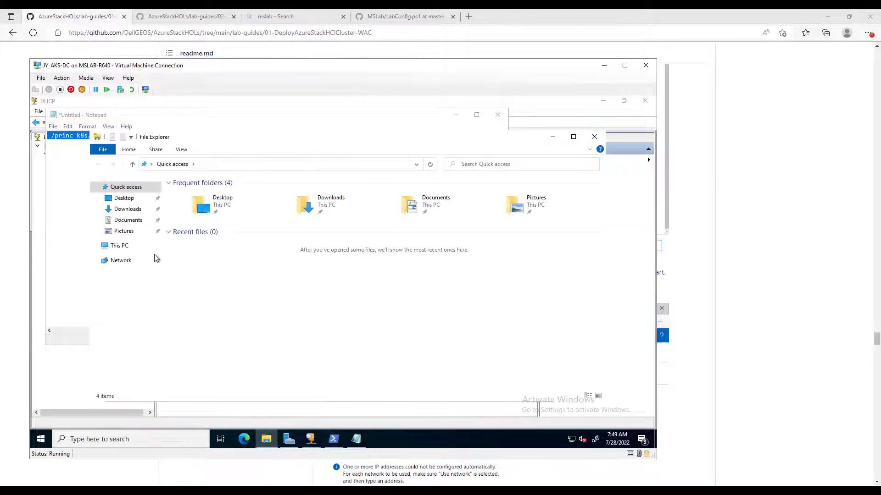
# - Browse File Explorer to This PC > C: > Windows > System32
pyautogui.click(123, 247)
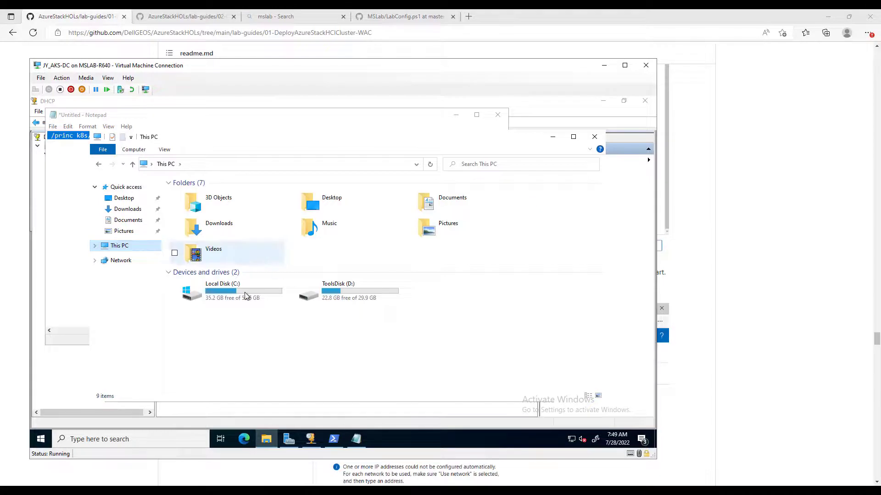
pyautogui.click(244, 293)
pyautogui.doubleClick(244, 294)
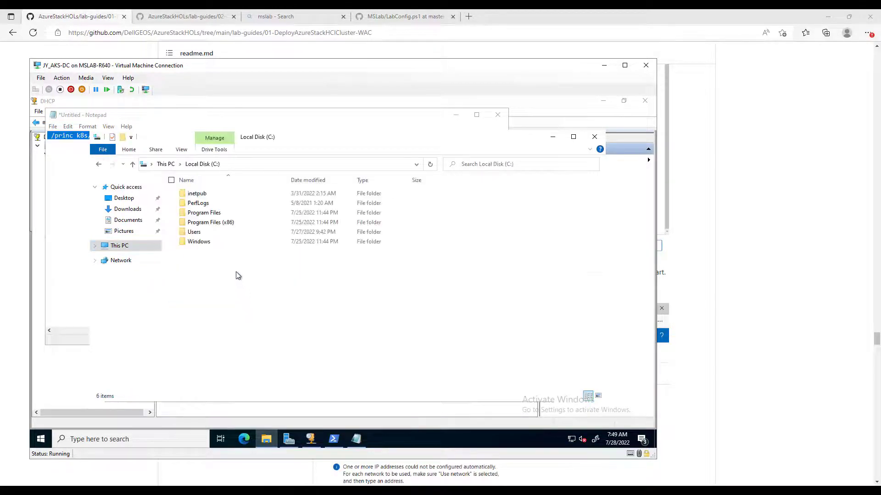
pyautogui.doubleClick(201, 240)
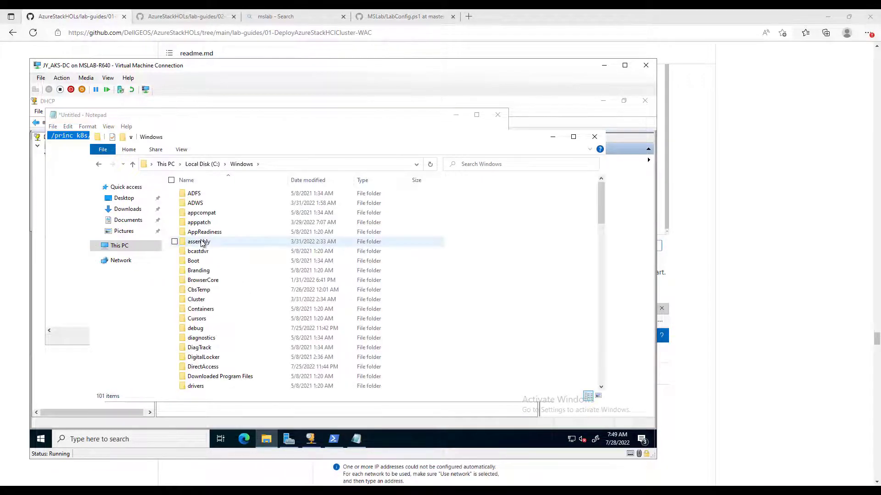
pyautogui.write('system')
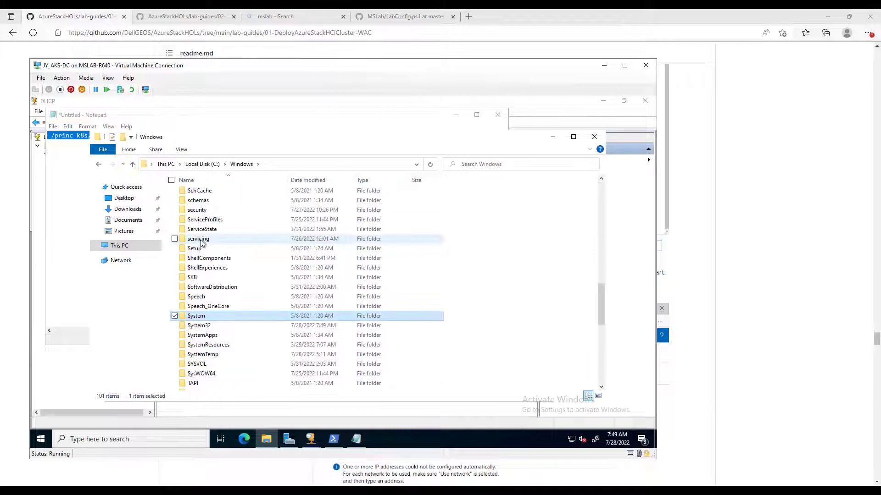
pyautogui.doubleClick(202, 327)
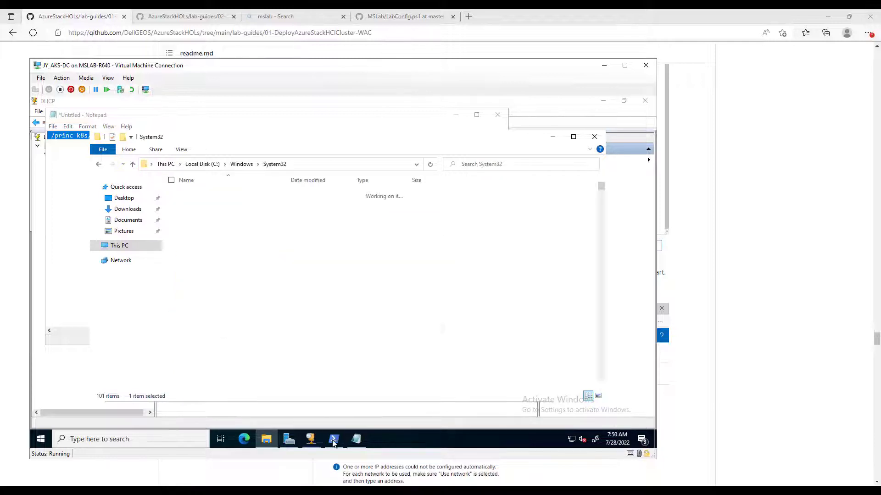
pyautogui.hotkey('alt', 'Tab')
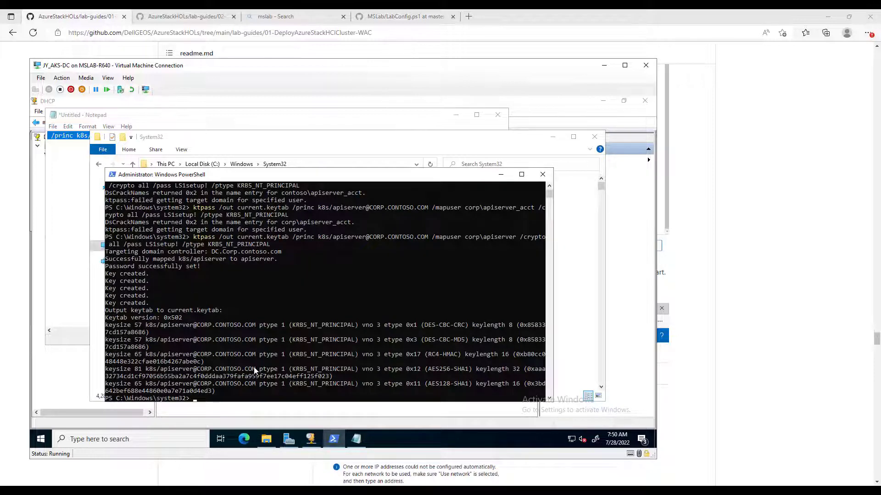
pyautogui.hotkey('alt', 'Tab')
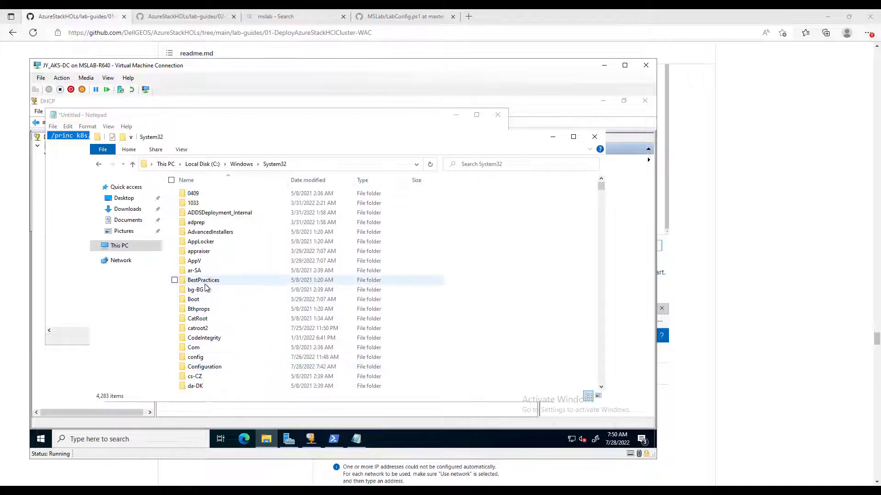
# - Find the 347-byte current.keytab in System32 and copy it
pyautogui.click(204, 283)
pyautogui.write('current')
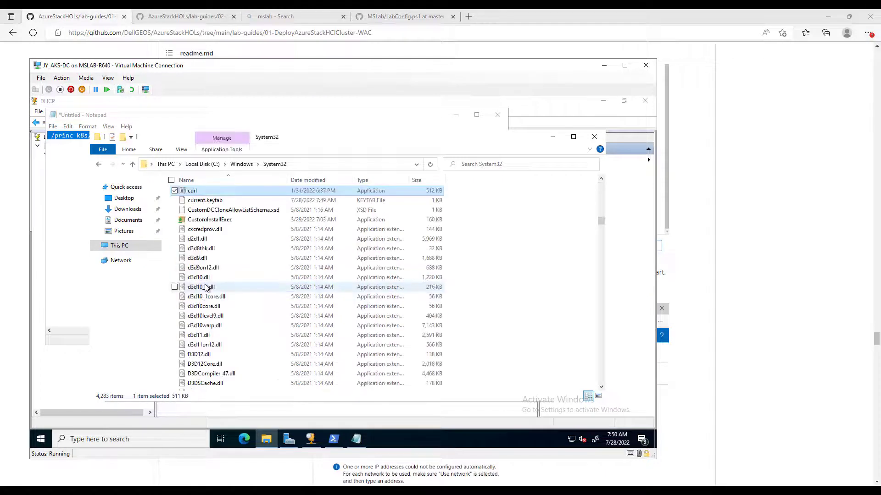
pyautogui.rightClick(219, 202)
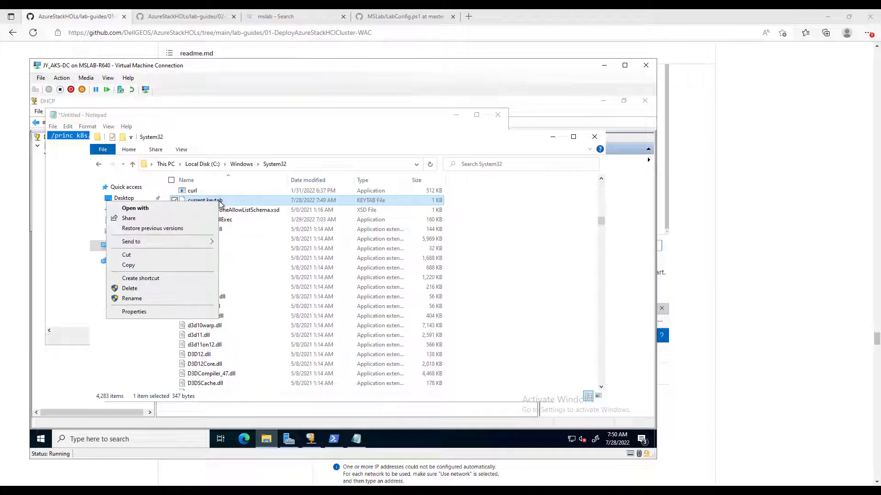
pyautogui.click(128, 265)
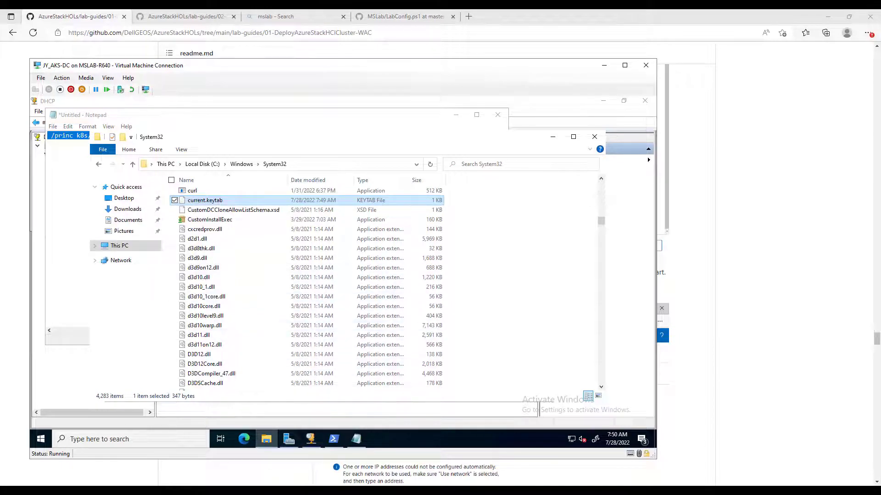
pyautogui.moveTo(288, 438)
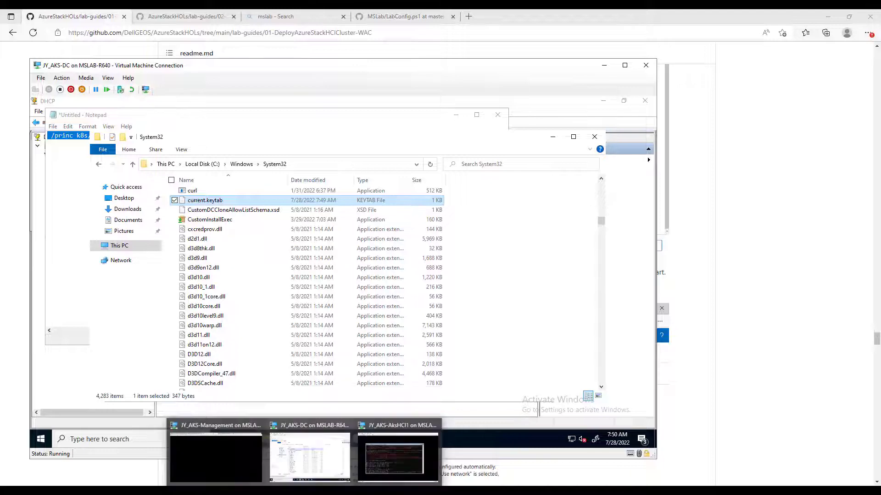
# - In the Create Kubernetes cluster wizard, choose Select a file under Keytab file and open Local Disk (C:)
pyautogui.click(233, 455)
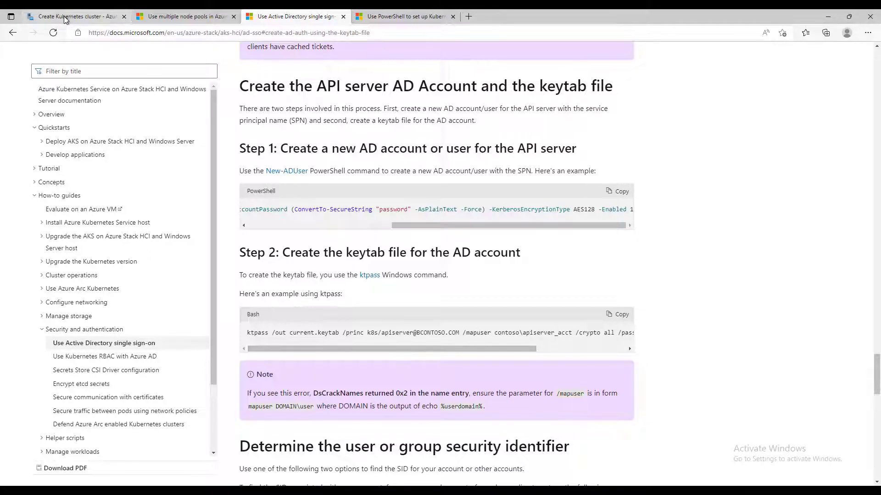
pyautogui.click(65, 18)
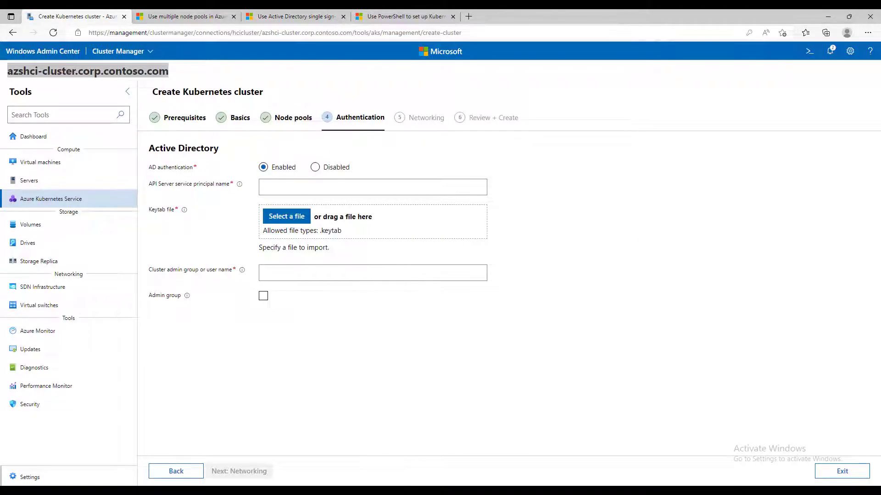
pyautogui.click(287, 234)
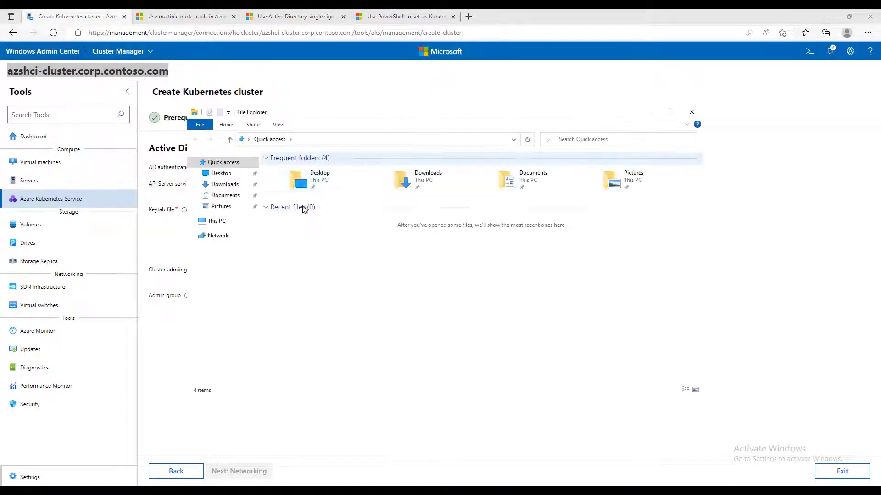
pyautogui.click(216, 221)
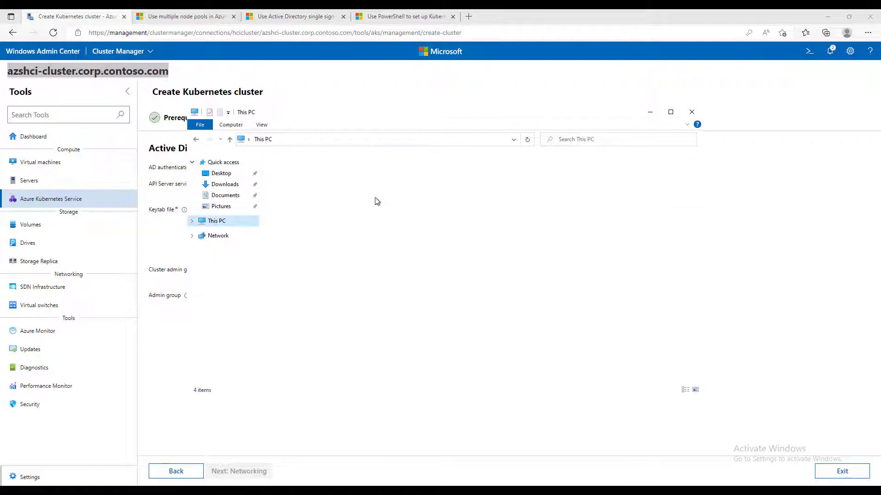
pyautogui.doubleClick(321, 266)
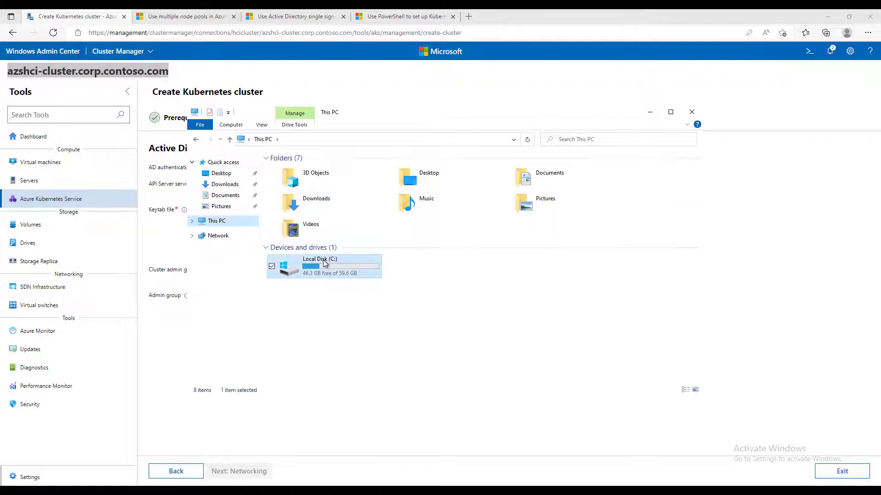
pyautogui.rightClick(441, 299)
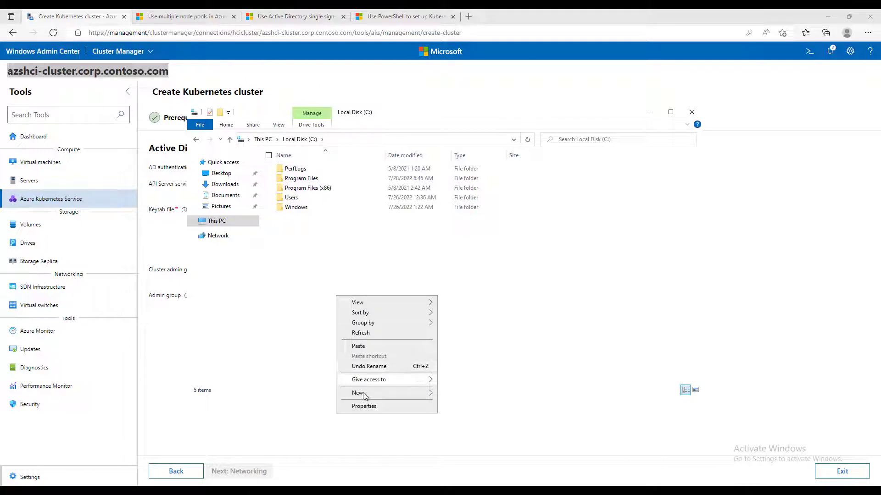
# - Try pasting the keytab file into the C: drive root, then dismiss the access-denied error
pyautogui.moveTo(362, 393)
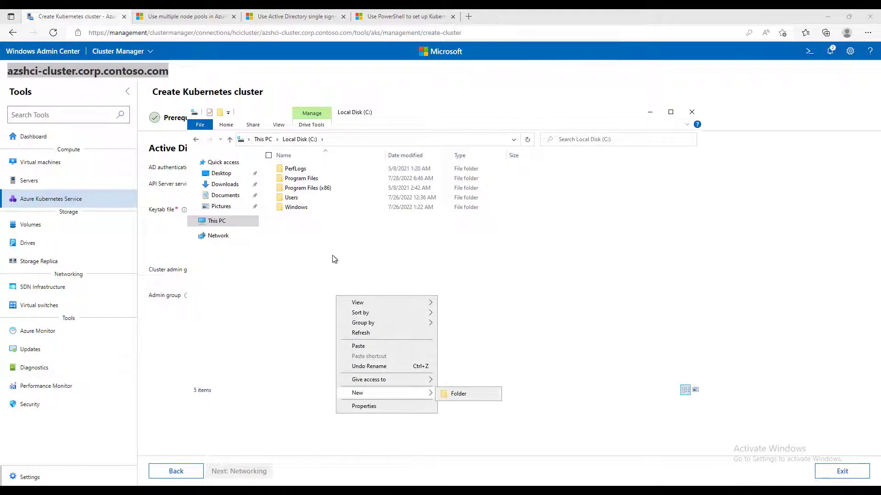
pyautogui.rightClick(231, 256)
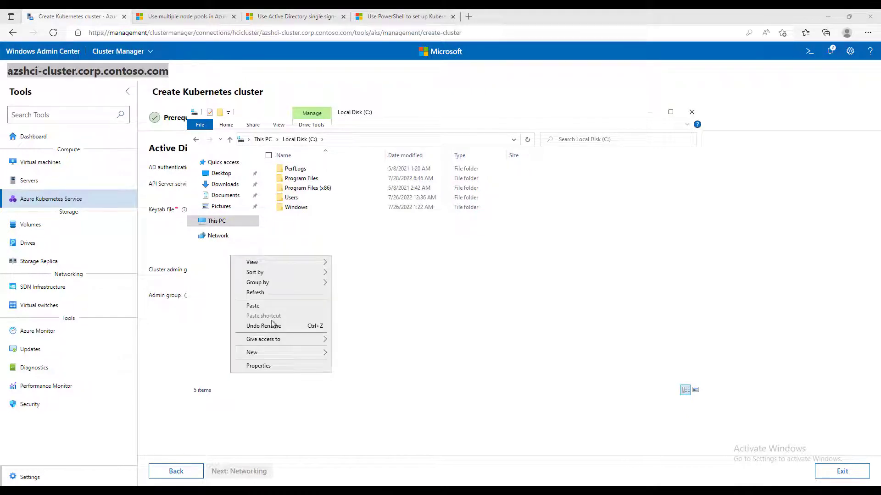
pyautogui.click(253, 306)
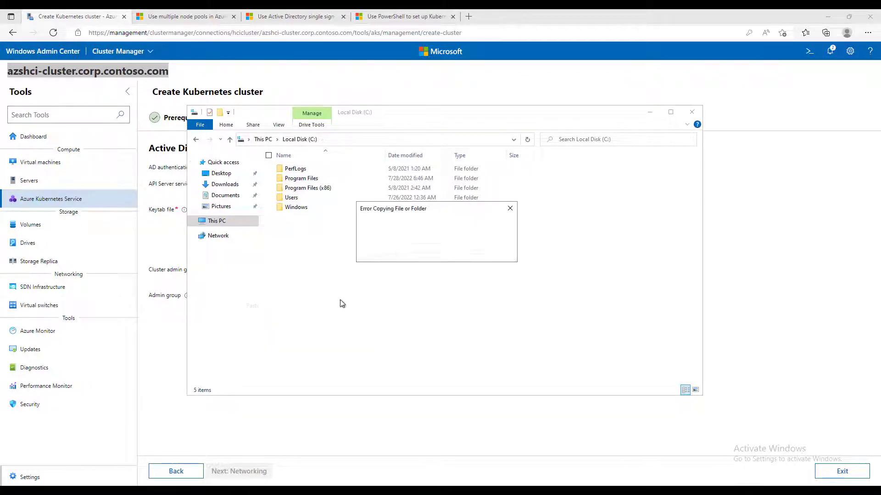
pyautogui.press('Return')
# - Create a new folder named 'keytab' on the C: drive
pyautogui.rightClick(353, 267)
pyautogui.moveTo(292, 362)
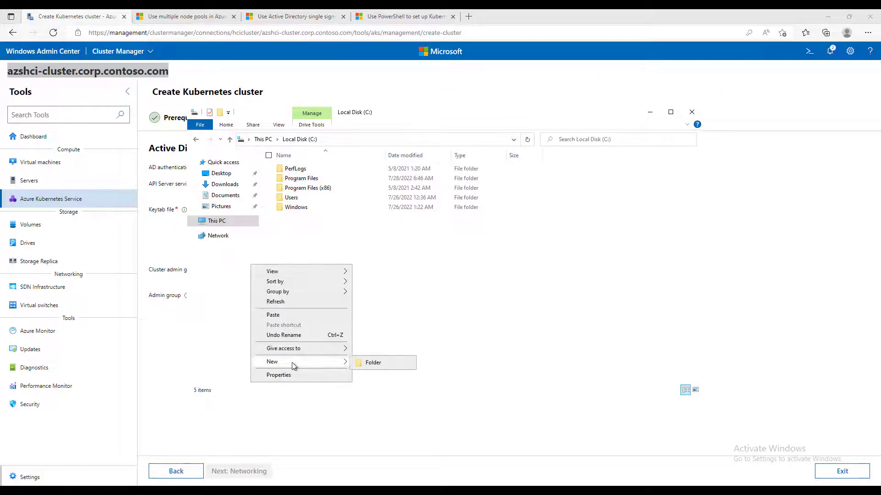
pyautogui.click(382, 364)
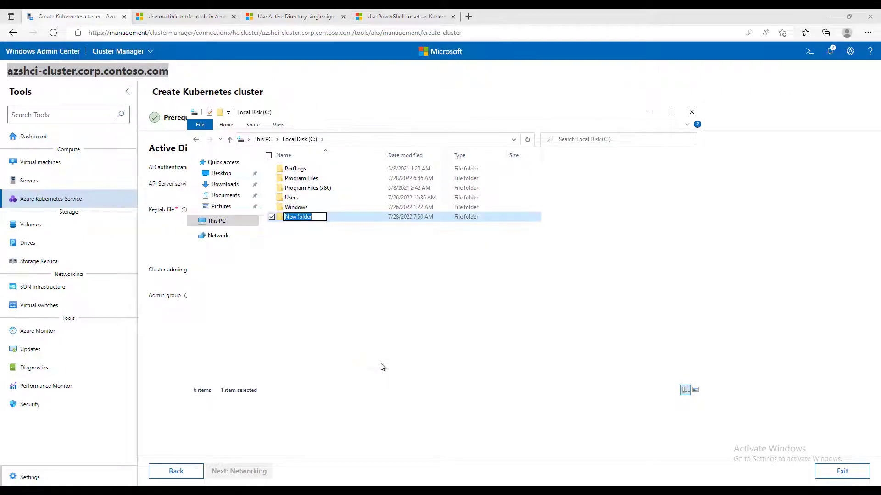
pyautogui.write('keytab')
pyautogui.press('Return')
pyautogui.press('Return')
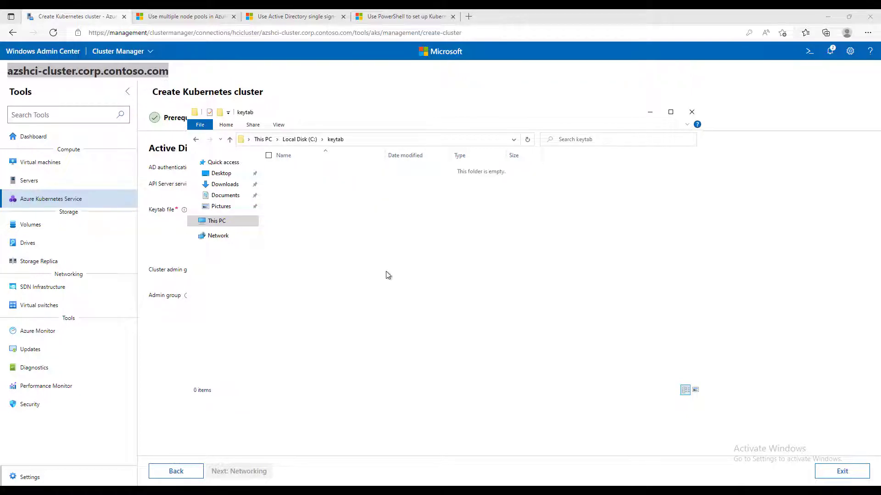
# - Paste current.keytab into the keytab folder and close File Explorer
pyautogui.rightClick(388, 275)
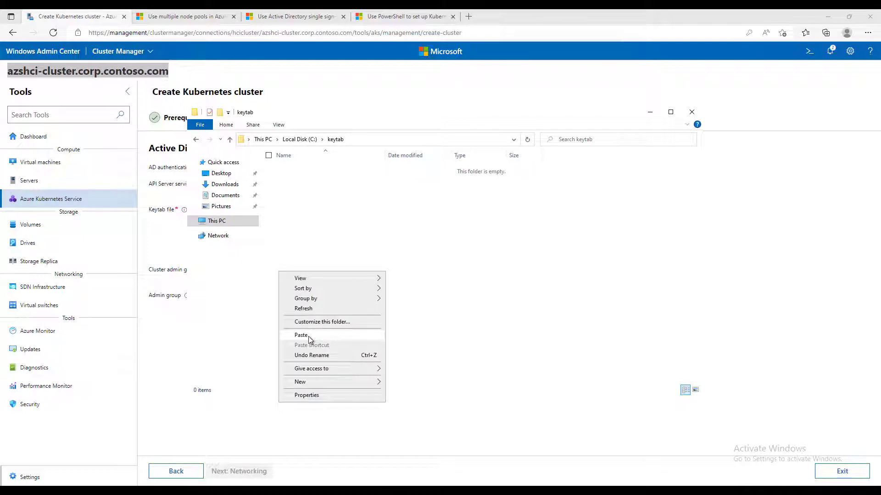
pyautogui.click(308, 337)
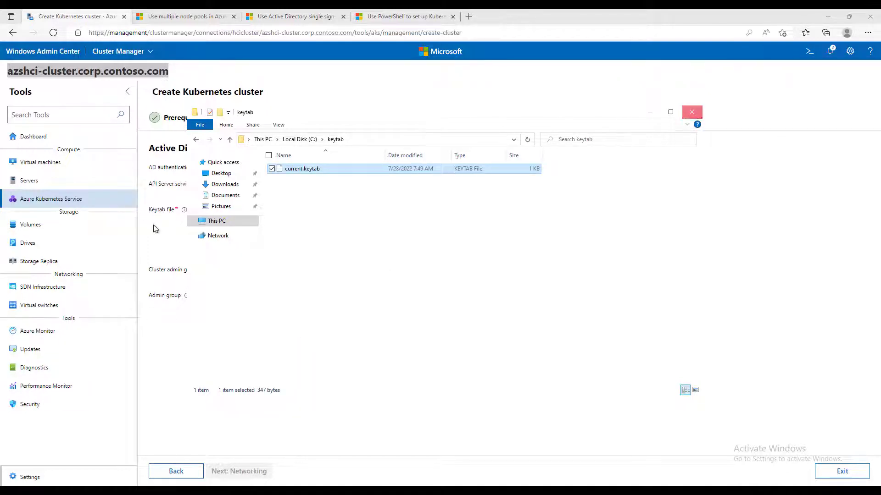
pyautogui.click(691, 113)
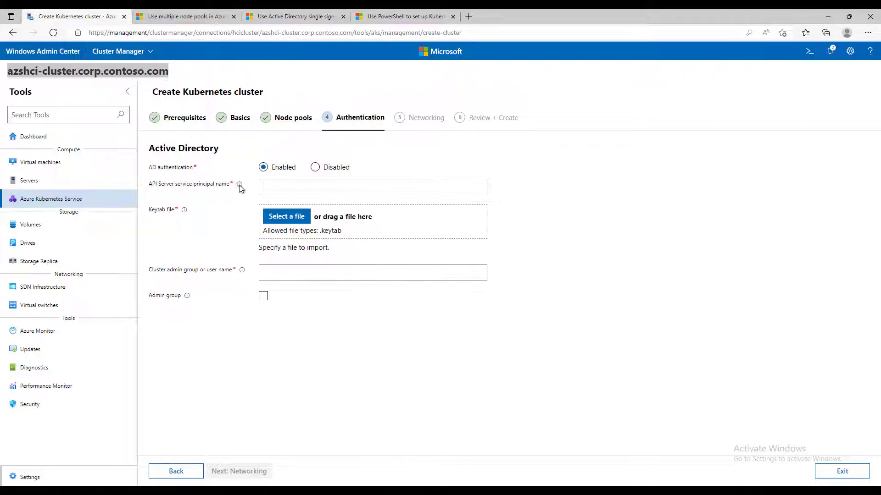
pyautogui.moveTo(239, 185)
pyautogui.write('k8s/apiserver@CORP.CONTOSO')
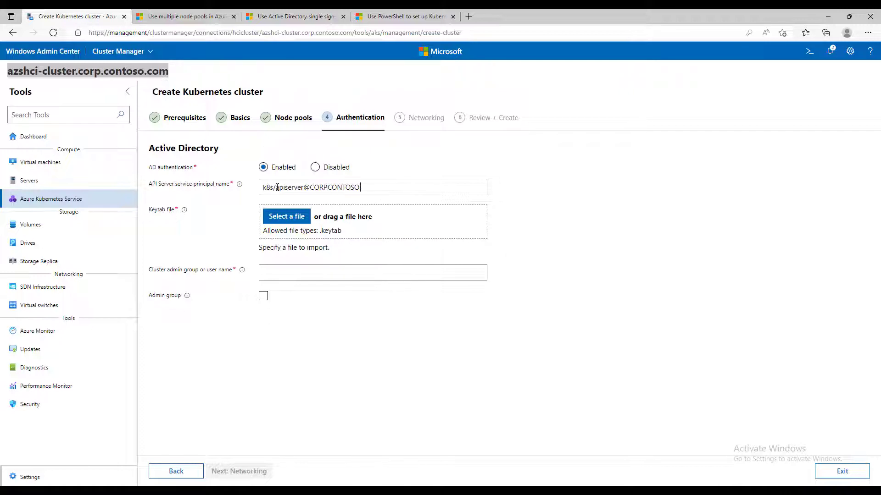
pyautogui.write('.COM')
pyautogui.click(293, 220)
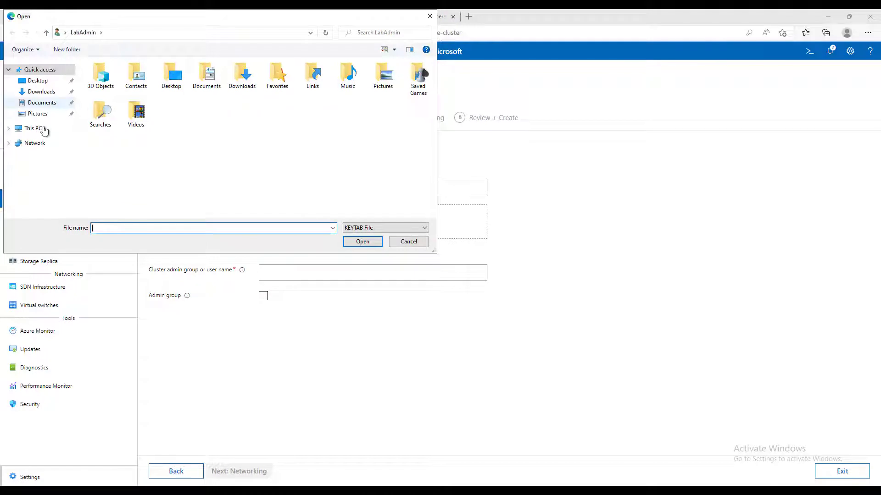
pyautogui.click(43, 130)
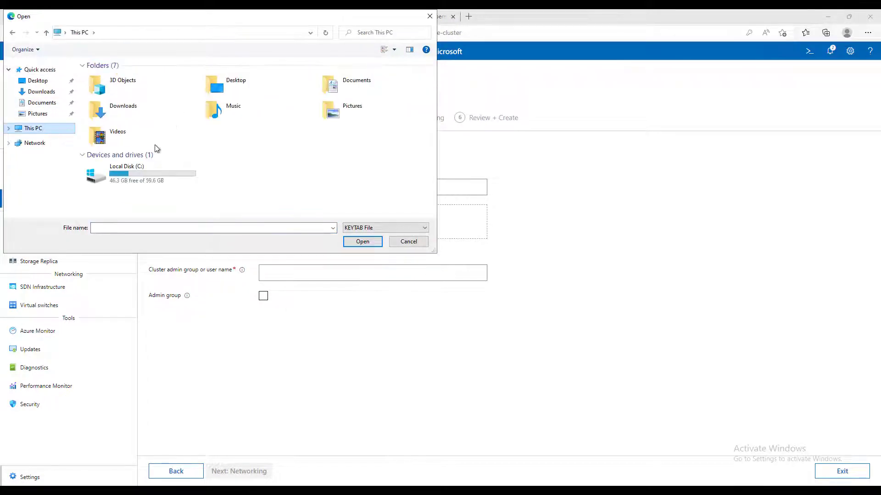
pyautogui.doubleClick(141, 171)
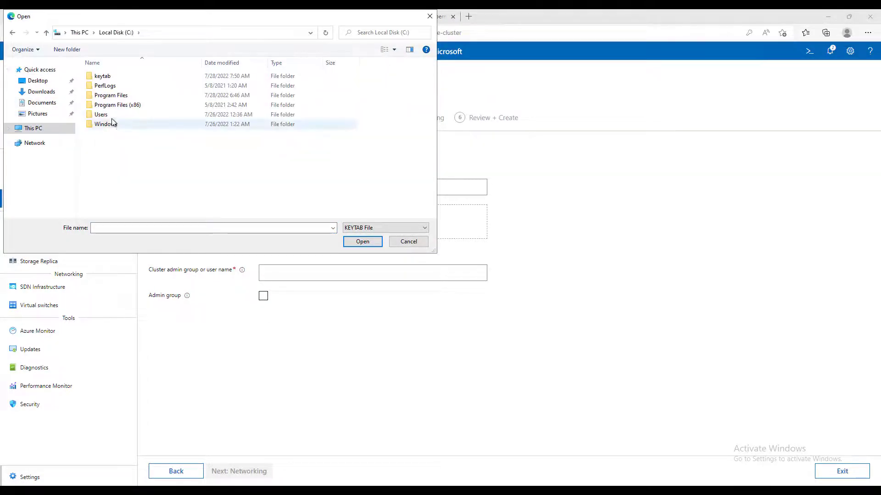
pyautogui.doubleClick(110, 78)
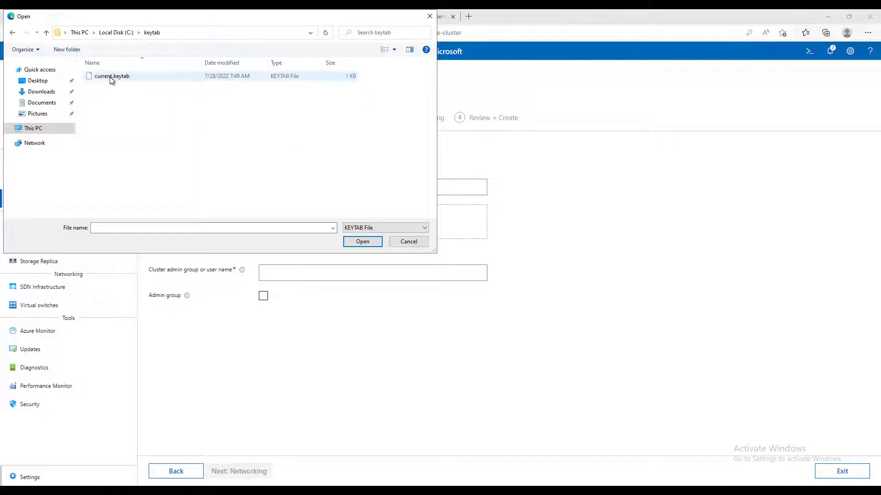
pyautogui.doubleClick(110, 78)
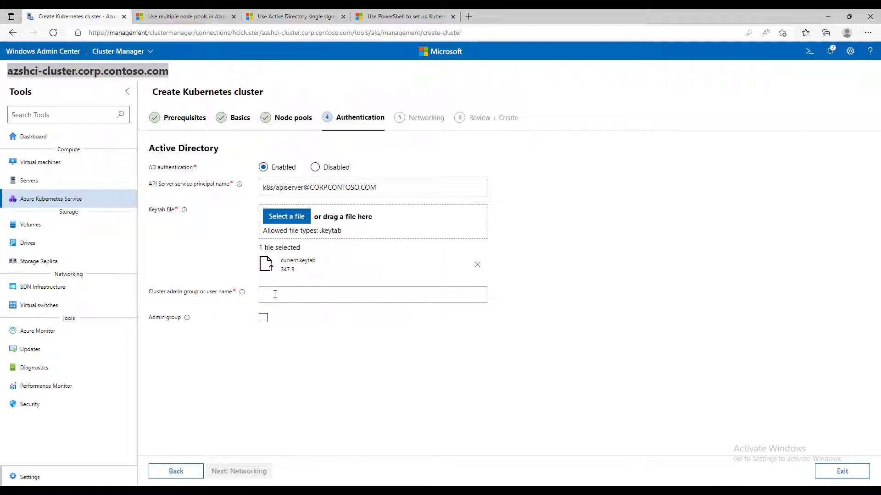
# - Enter LabAdmin as the cluster admin user name and proceed to Networking
pyautogui.moveTo(243, 295)
pyautogui.write('LabA')
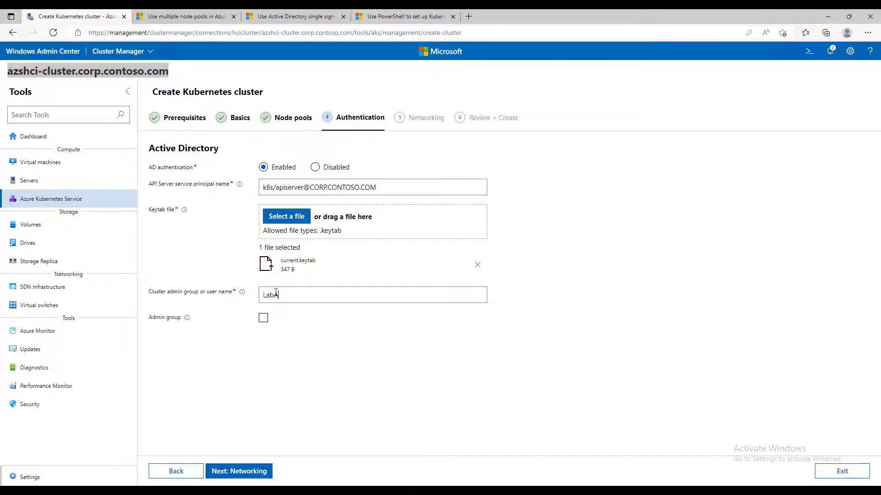
pyautogui.write('dmin')
pyautogui.click(245, 477)
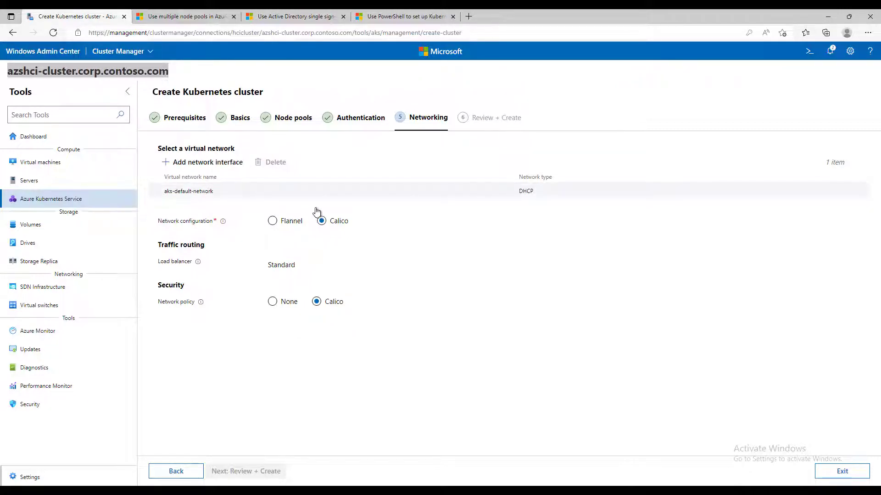
# - Check the aks-default-network details, keep it, and proceed to Review + Create
pyautogui.click(223, 197)
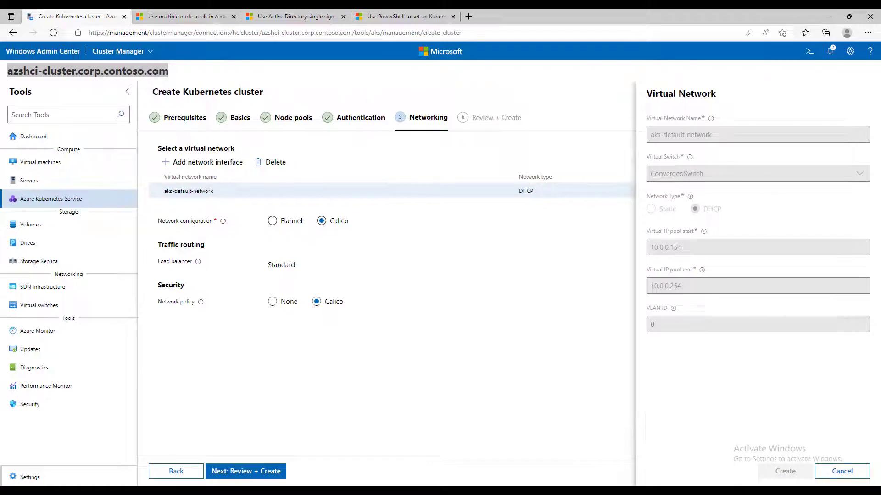
pyautogui.click(844, 473)
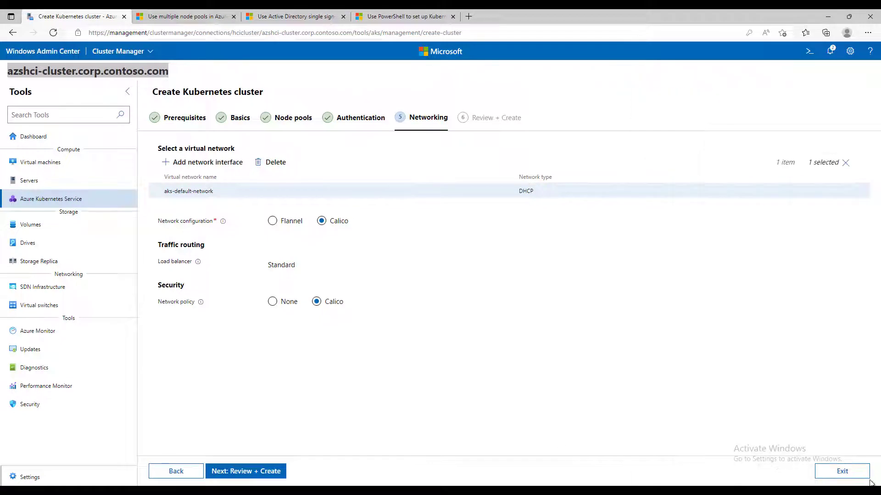
pyautogui.click(255, 472)
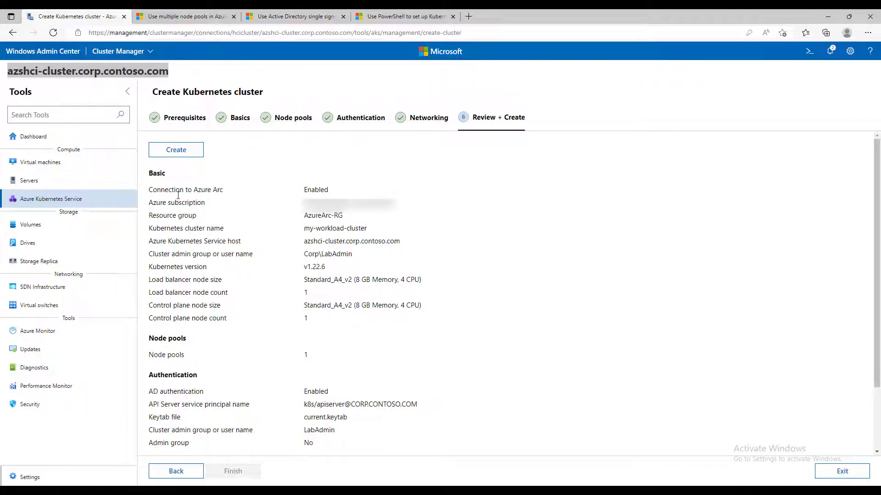
# - Review the Azure Arc, resource group, and cluster name summary, then create my-workload-cluster
pyautogui.moveTo(179, 202); pyautogui.dragTo(243, 189)
pyautogui.click(196, 205)
pyautogui.moveTo(159, 216); pyautogui.dragTo(240, 220)
pyautogui.moveTo(157, 228); pyautogui.dragTo(224, 228)
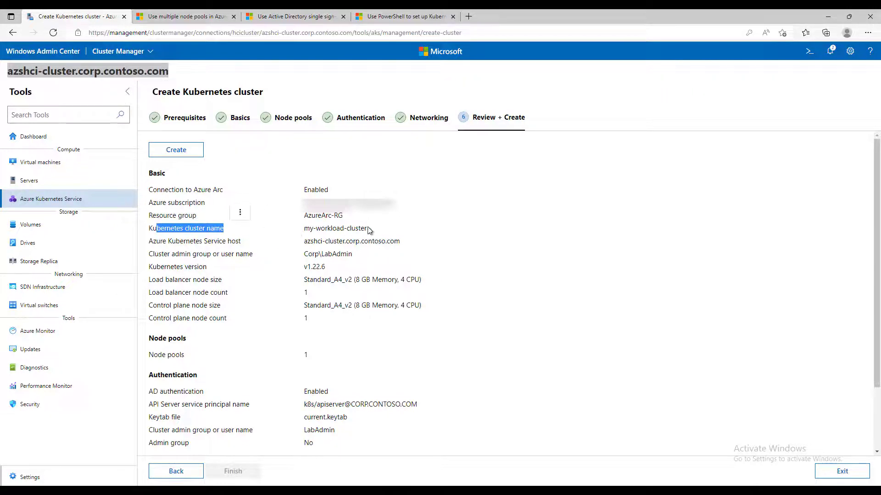
pyautogui.moveTo(368, 228); pyautogui.dragTo(303, 232)
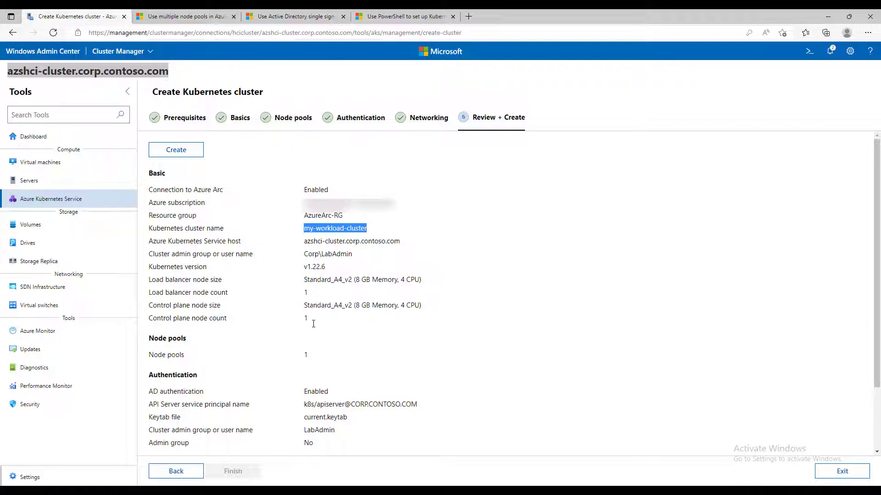
pyautogui.scroll(-1, 314, 326)
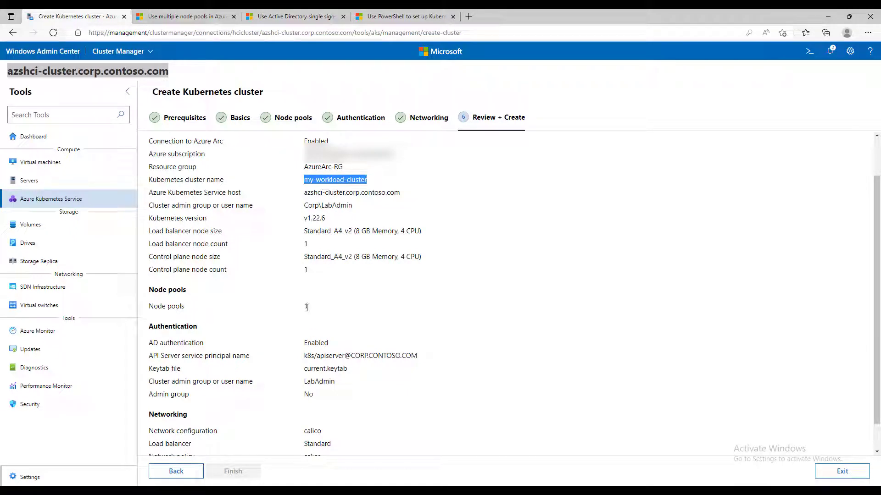
pyautogui.scroll(-1, 361, 329)
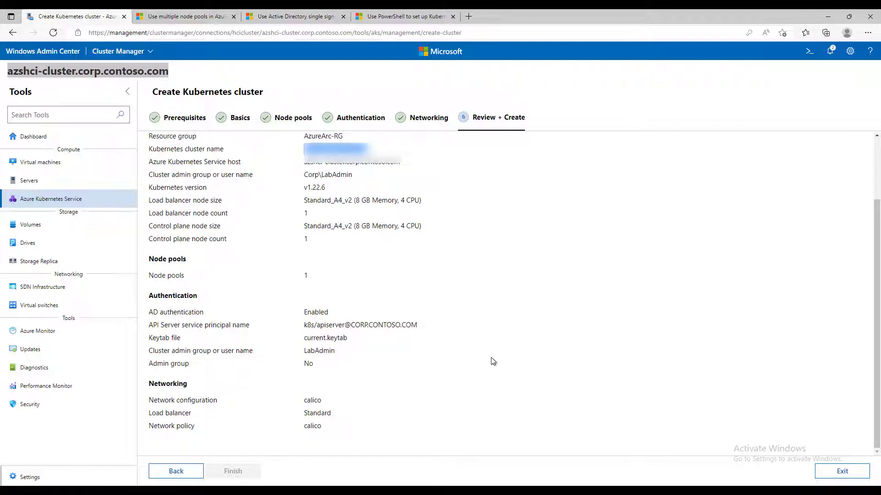
pyautogui.scroll(3, 489, 359)
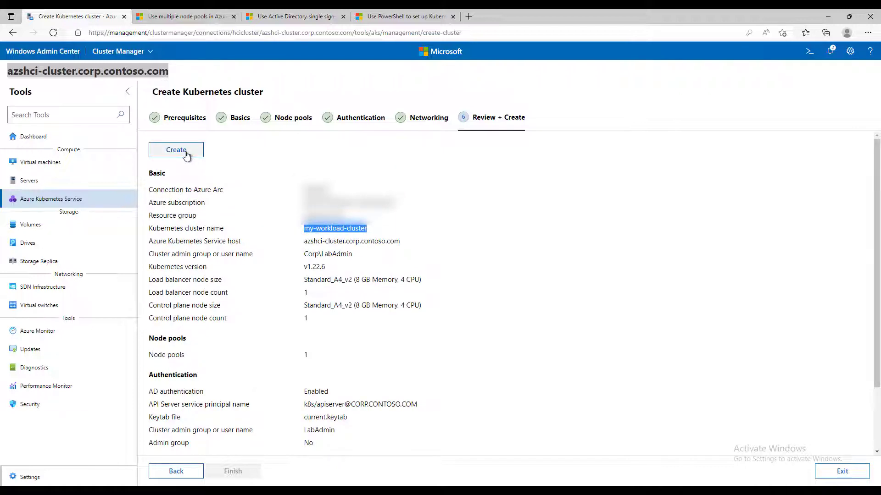
pyautogui.click(186, 155)
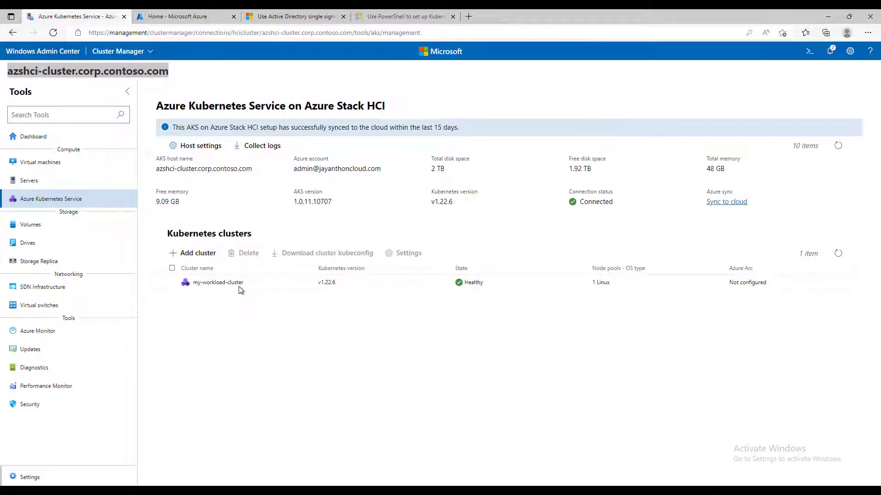
# - Show the Azure Arc Kubernetes clusters list containing my-workload-cluster in the Azure portal
pyautogui.click(167, 17)
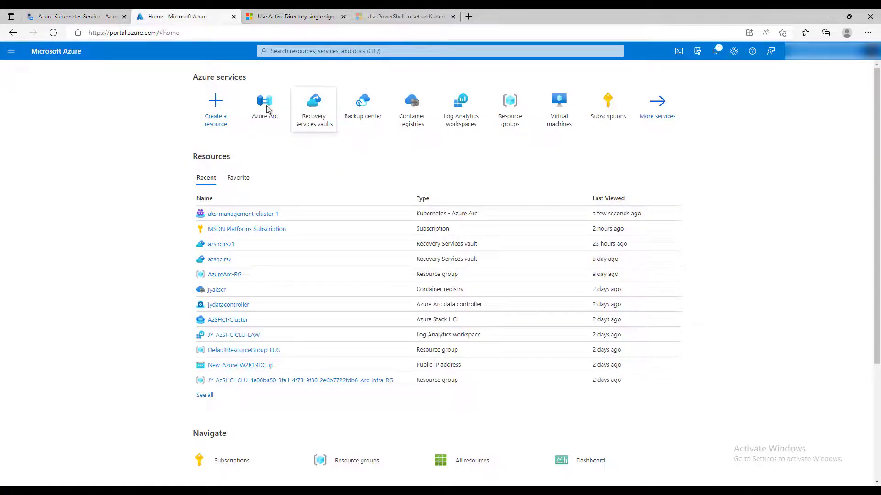
pyautogui.click(267, 110)
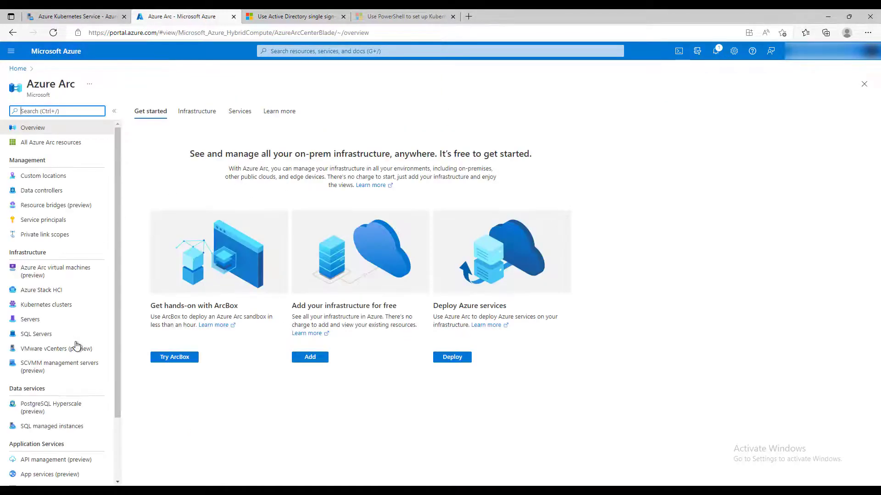
pyautogui.click(59, 307)
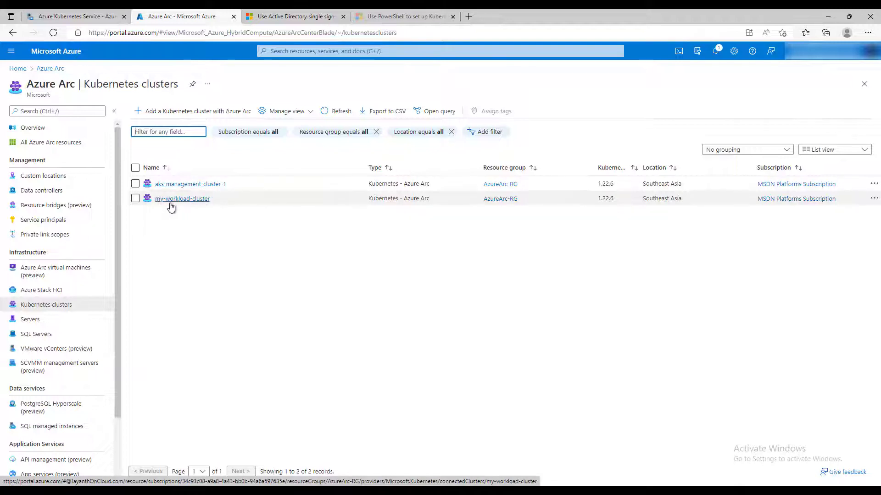
pyautogui.click(80, 17)
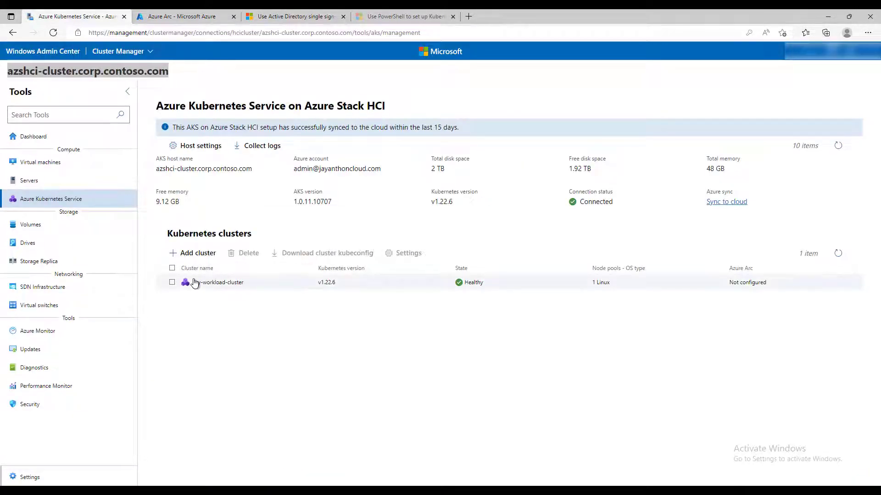
pyautogui.click(171, 20)
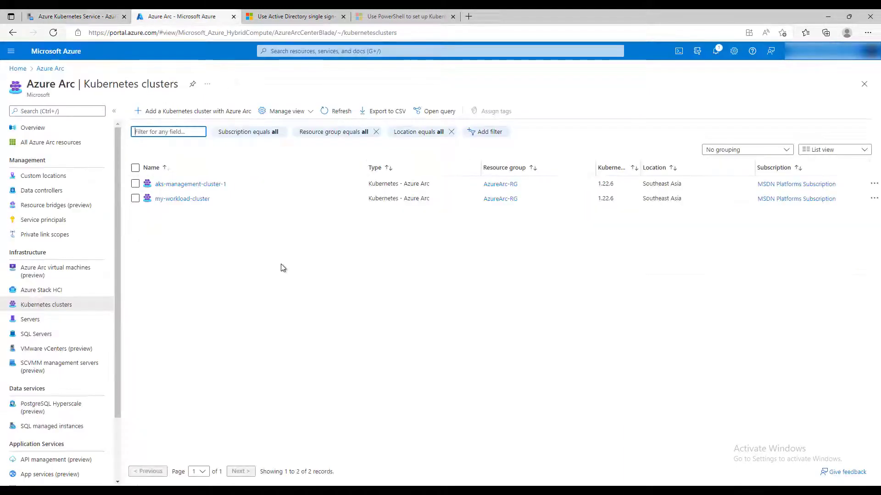